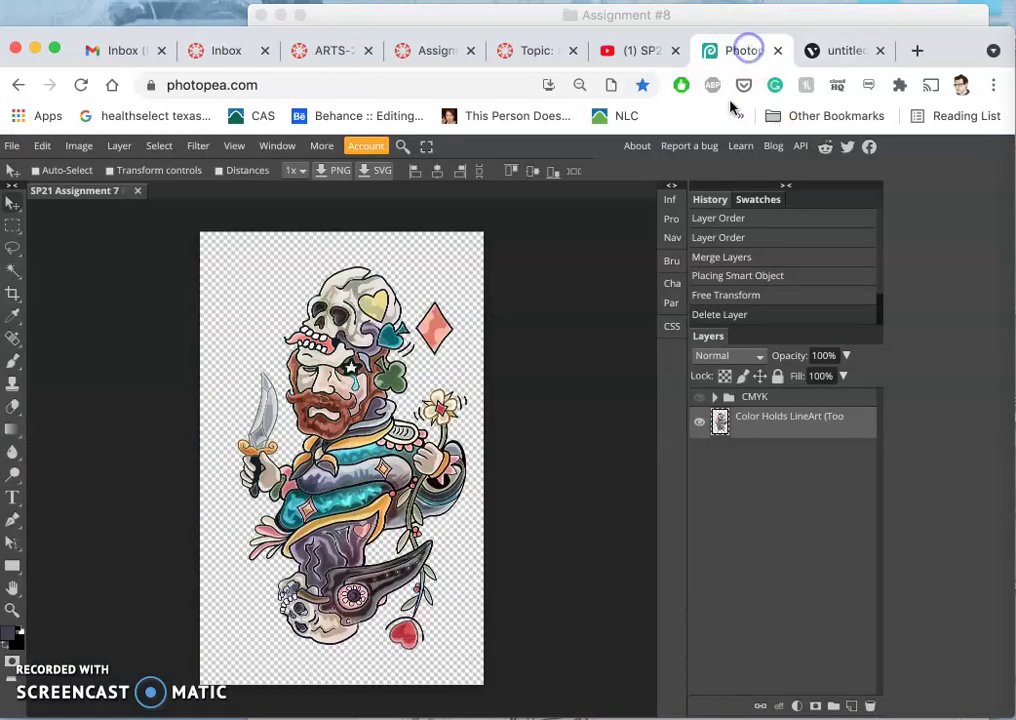
# - Check the Photopea card's image size in inches, closing the dialog without changes
pyautogui.click(749, 52)
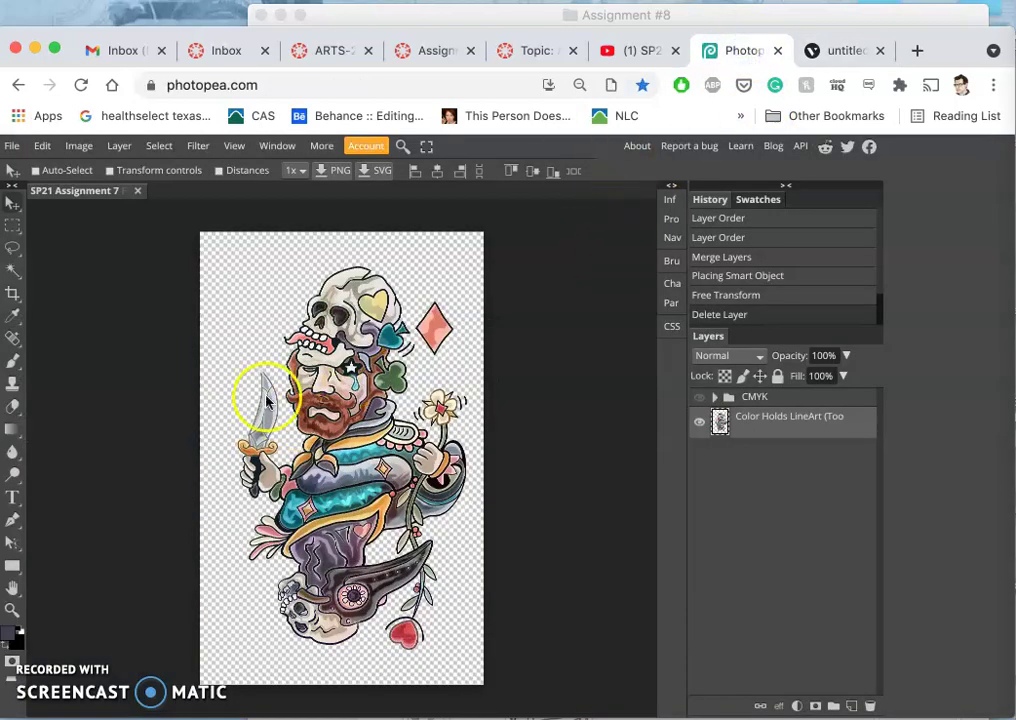
pyautogui.click(82, 147)
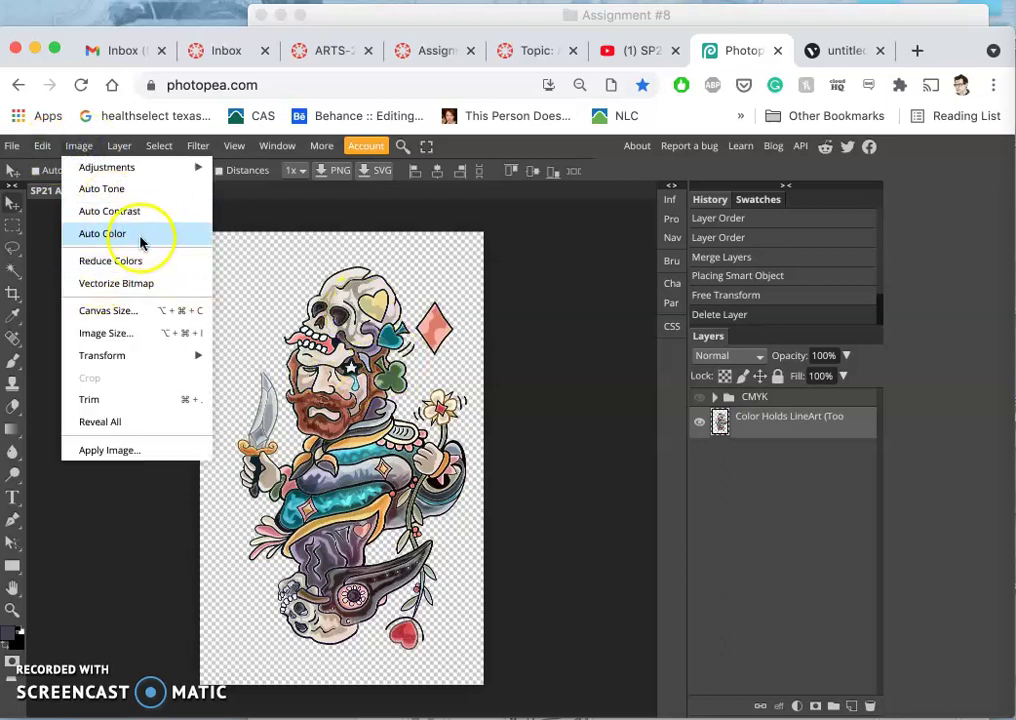
pyautogui.click(104, 334)
pyautogui.click(211, 289)
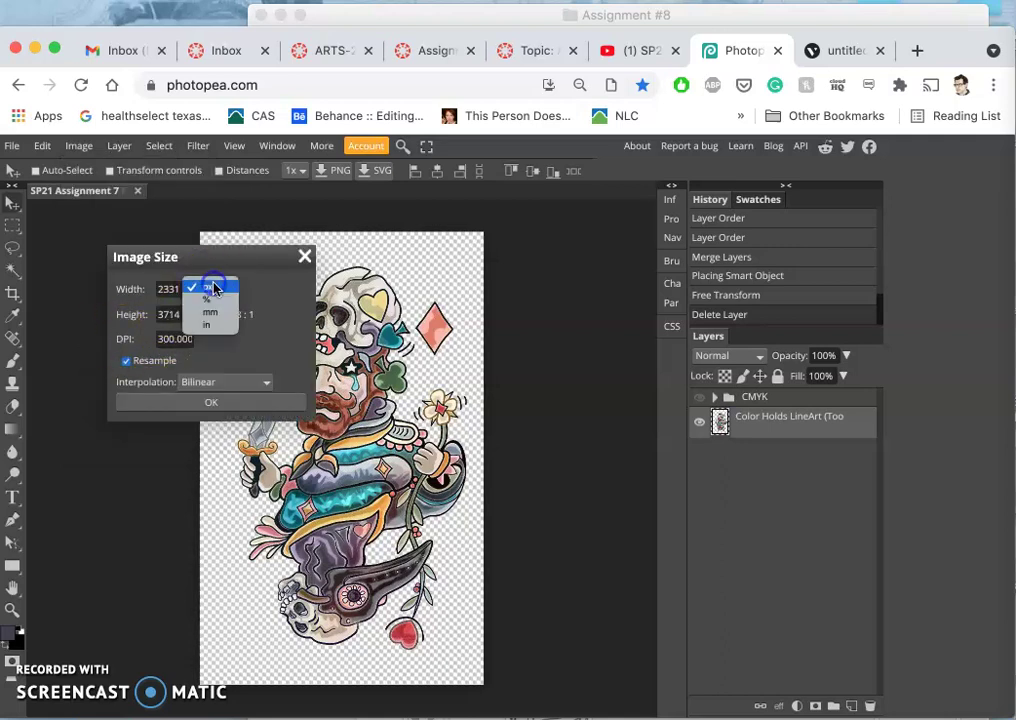
pyautogui.click(211, 320)
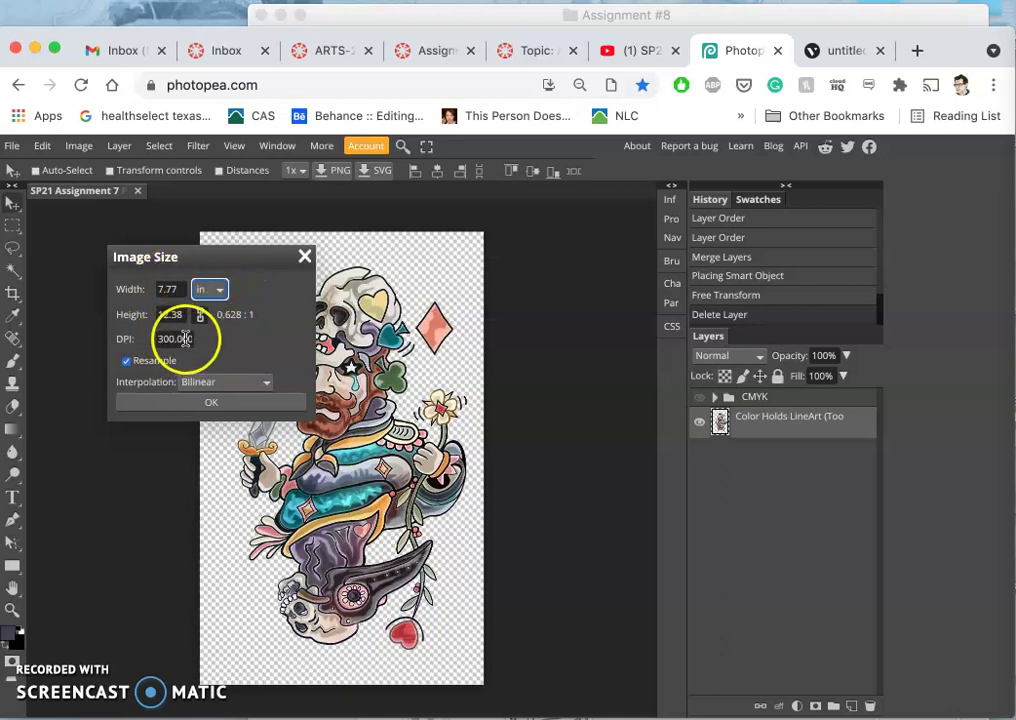
pyautogui.click(305, 257)
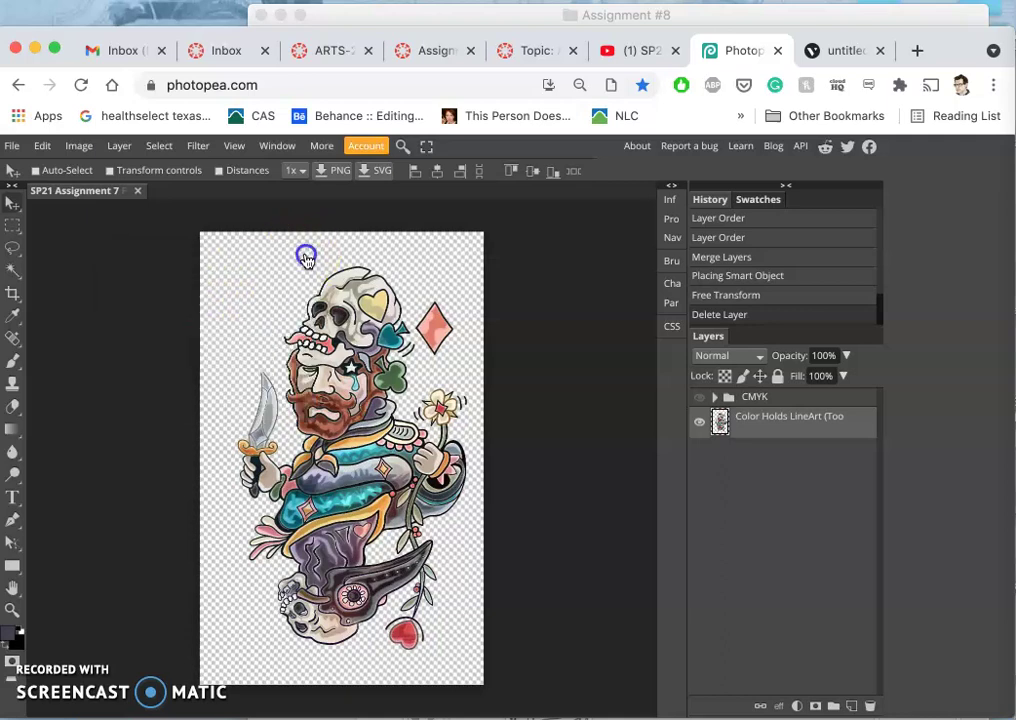
# - Back in Vectr, select the G, U and tilted E letters of PLAGUE
pyautogui.click(853, 52)
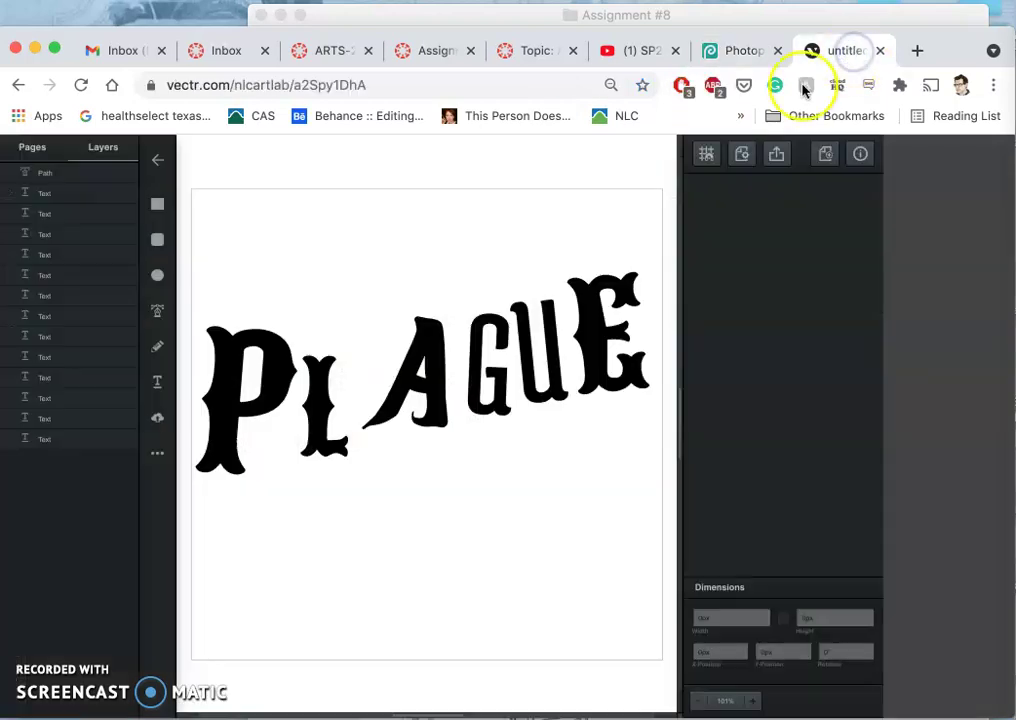
pyautogui.click(475, 354)
pyautogui.click(551, 374)
pyautogui.click(605, 335)
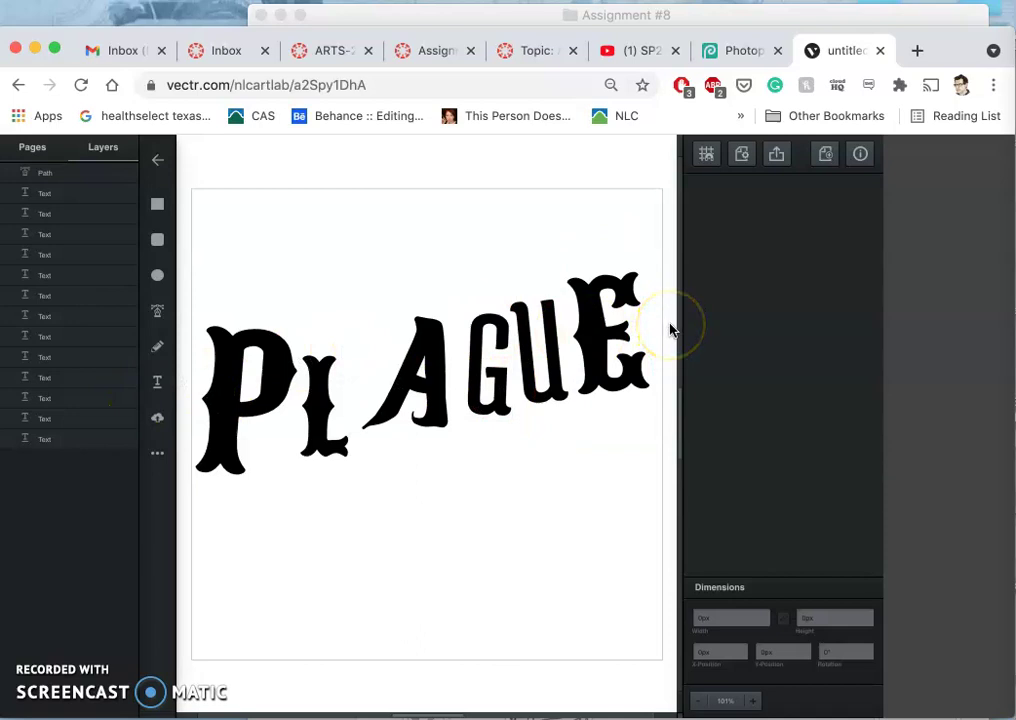
pyautogui.click(627, 334)
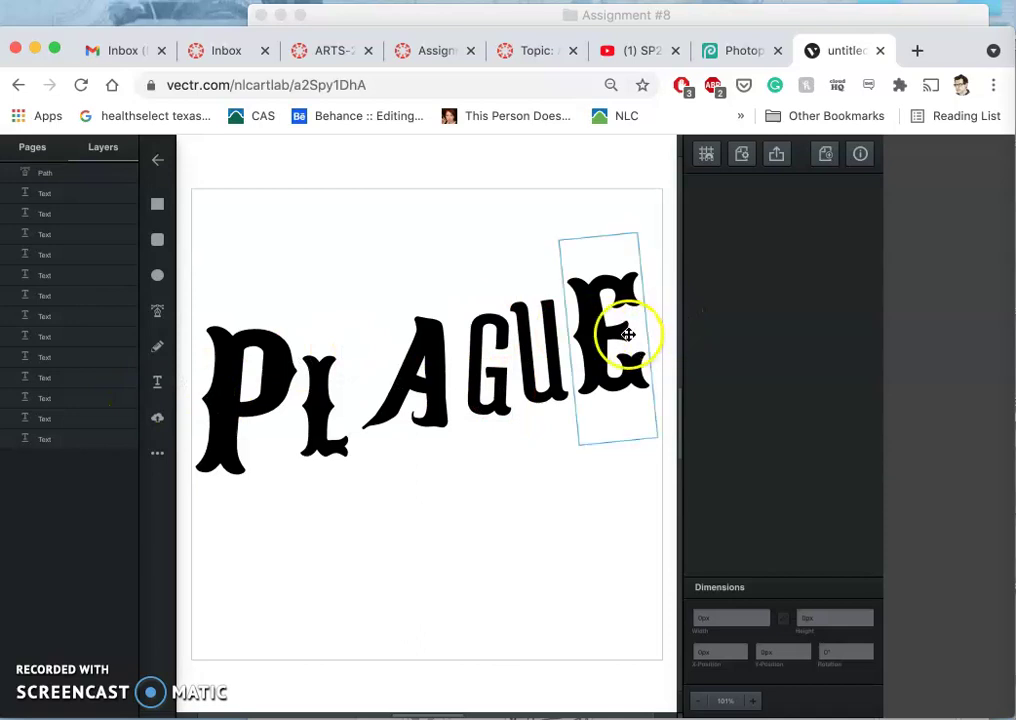
# - Bring up the export preview with area set to page and format png
pyautogui.click(777, 160)
pyautogui.click(820, 266)
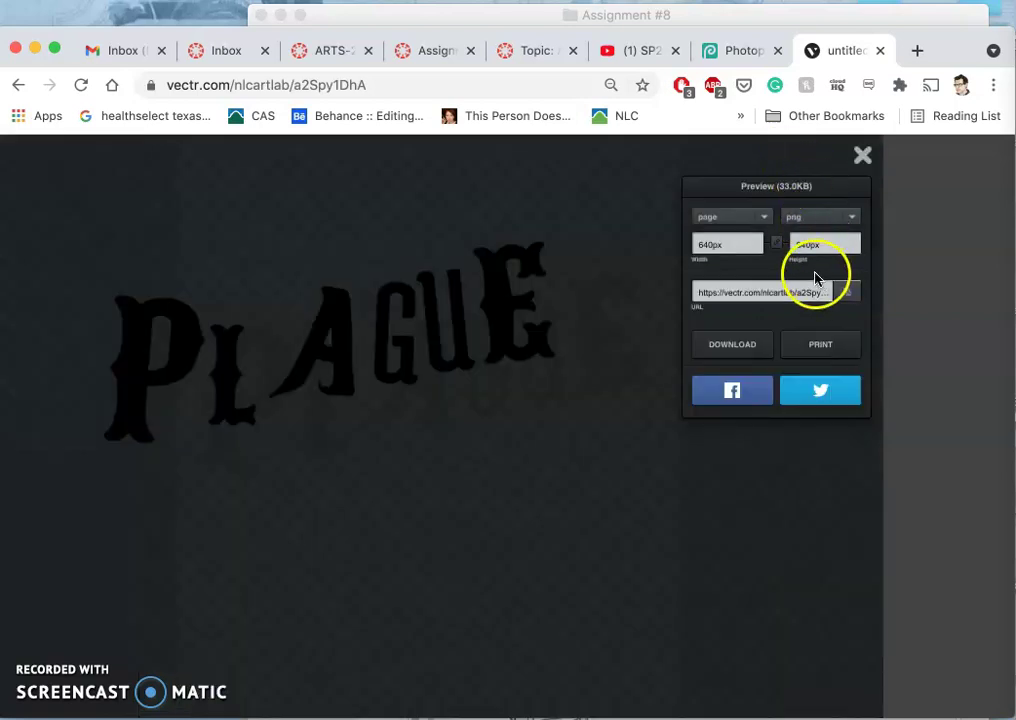
pyautogui.click(765, 222)
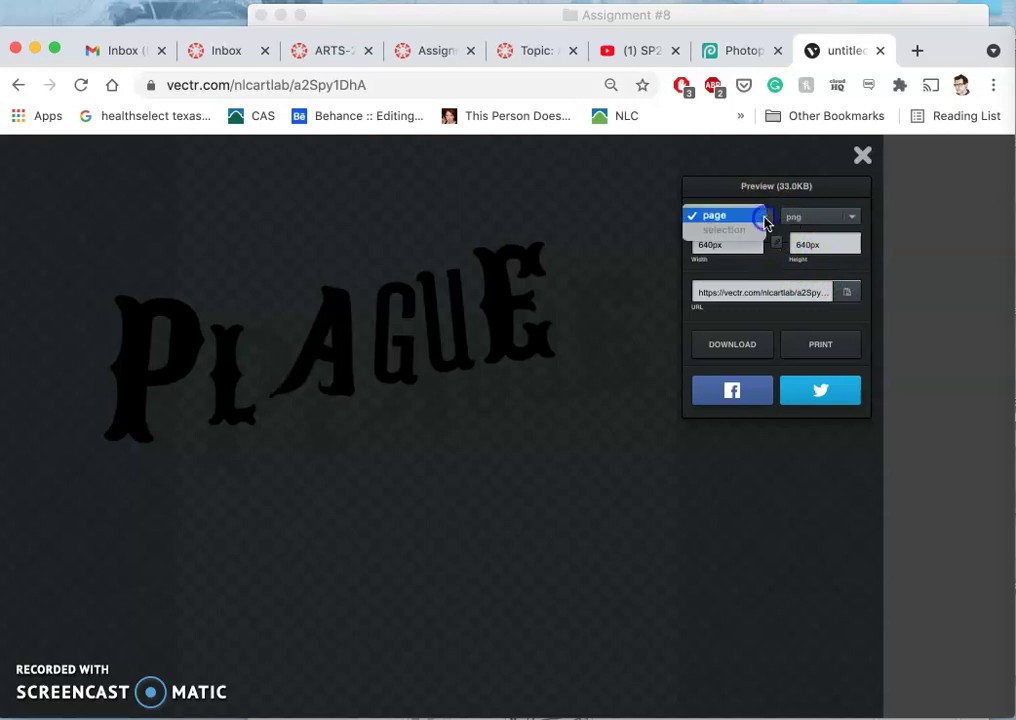
pyautogui.click(717, 218)
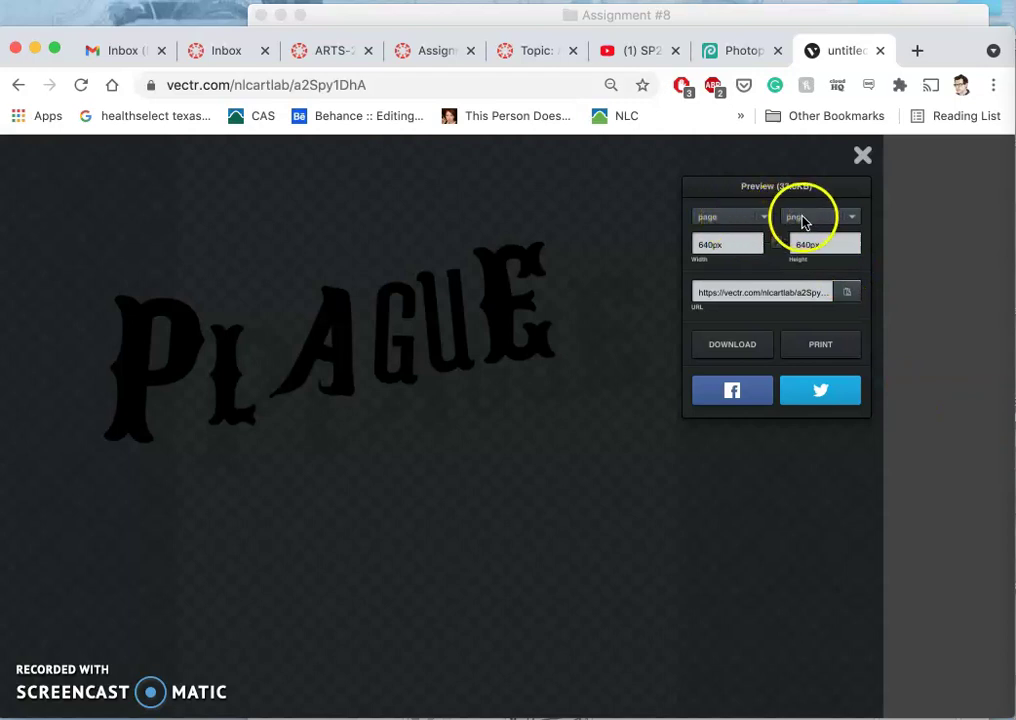
# - Change the PNG export width from 3000px to 4961 × 4961 px and download it
pyautogui.click(711, 245)
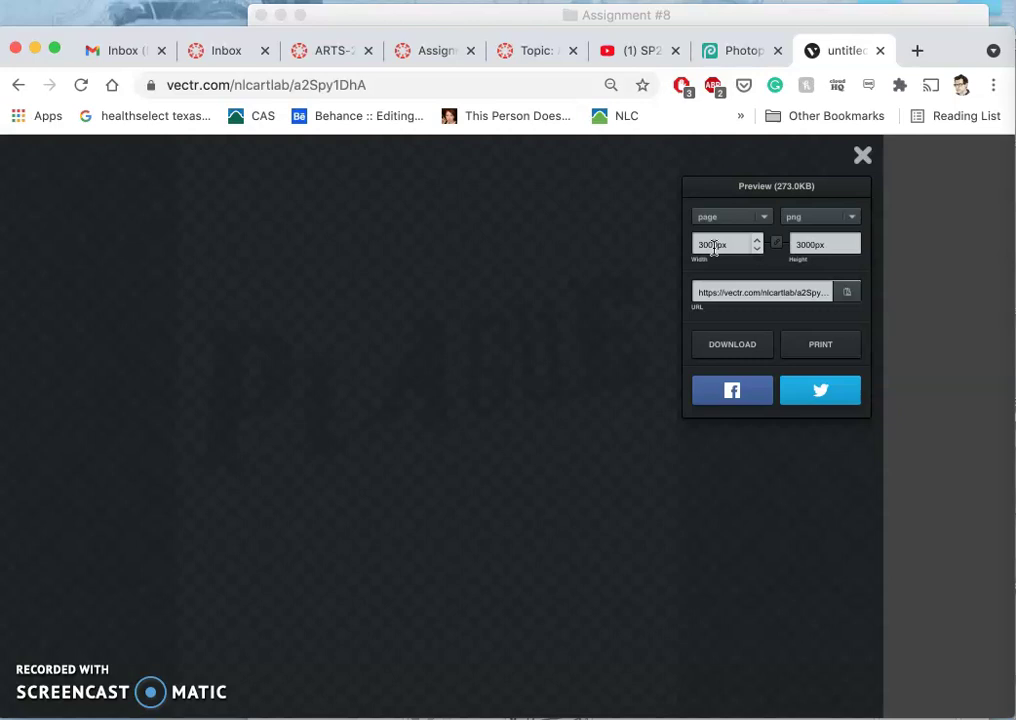
pyautogui.doubleClick(729, 255)
pyautogui.click(722, 245)
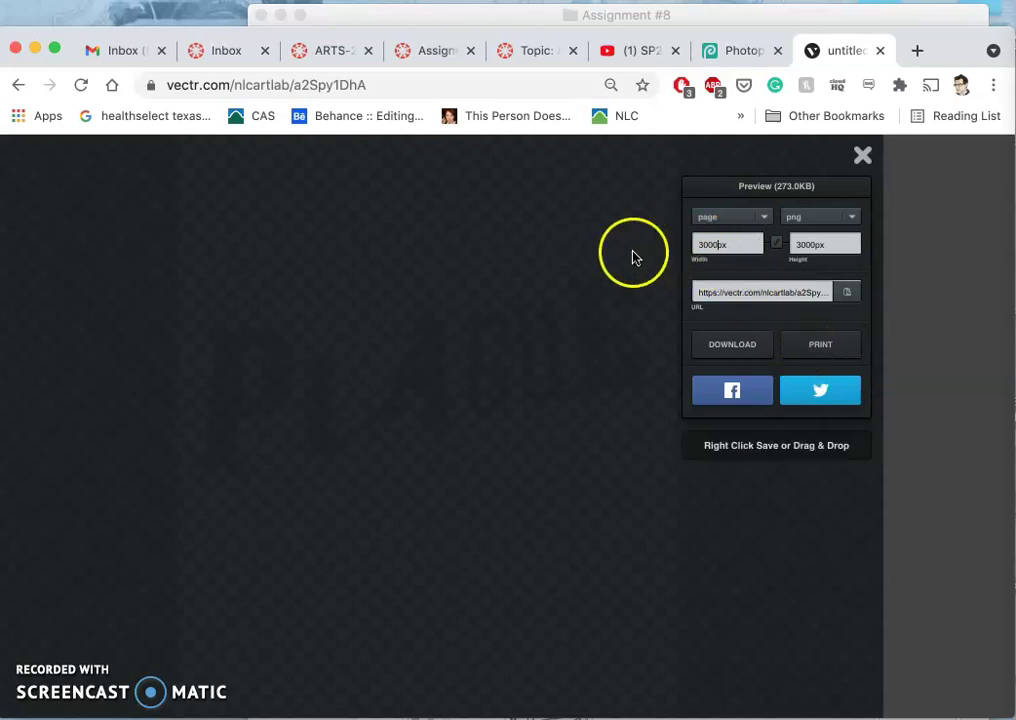
pyautogui.click(703, 245)
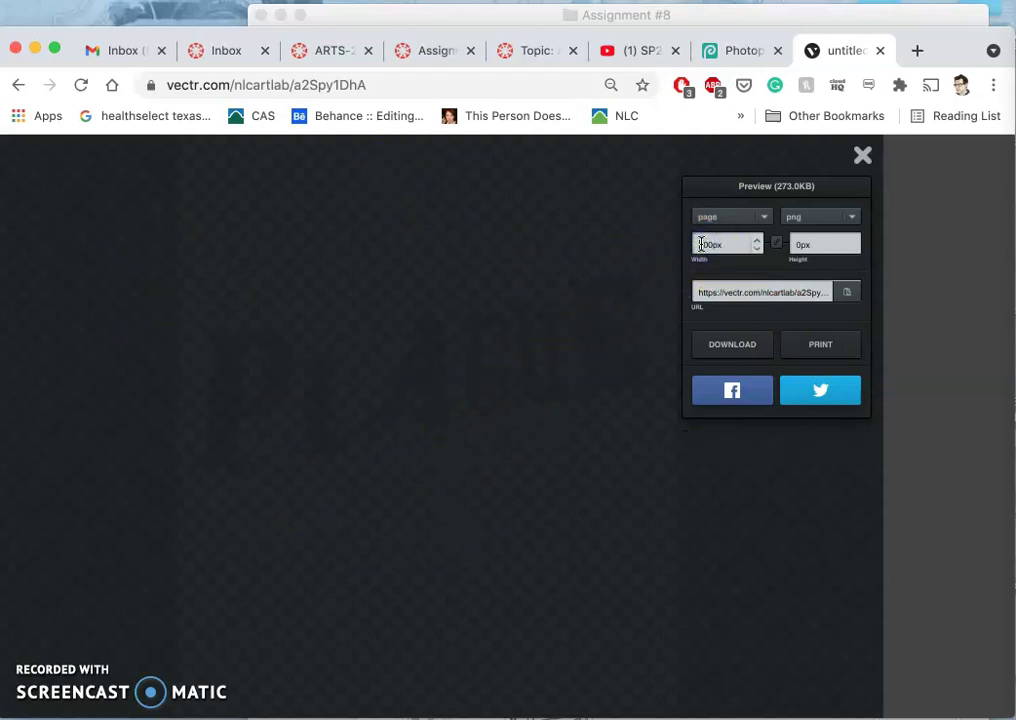
pyautogui.press('BackSpace')
pyautogui.write('60')
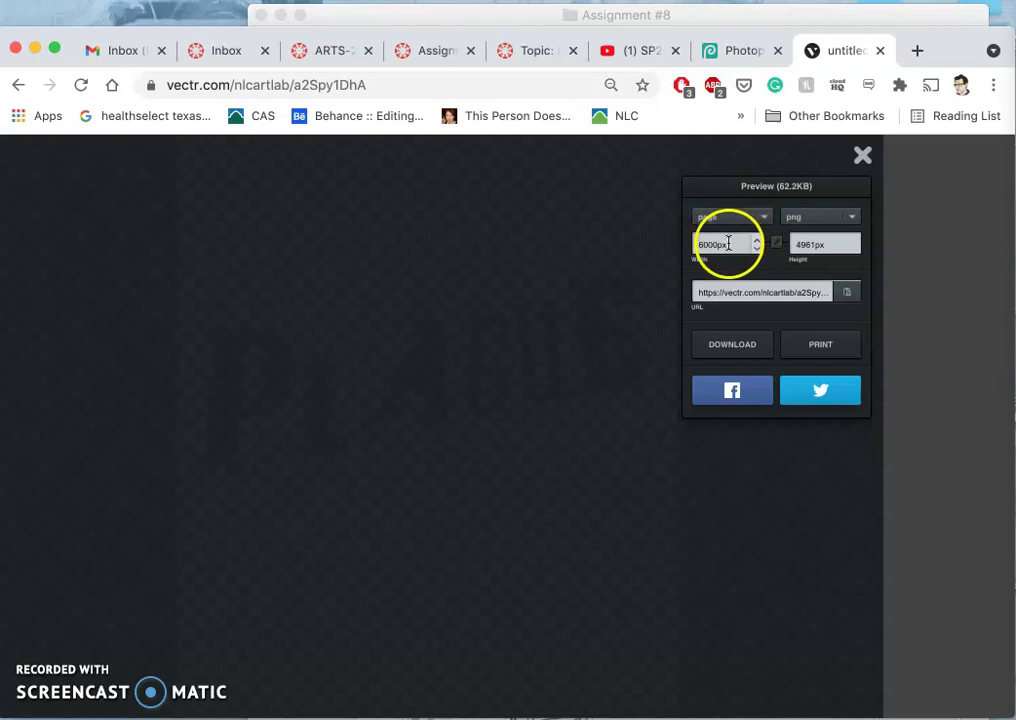
pyautogui.click(778, 268)
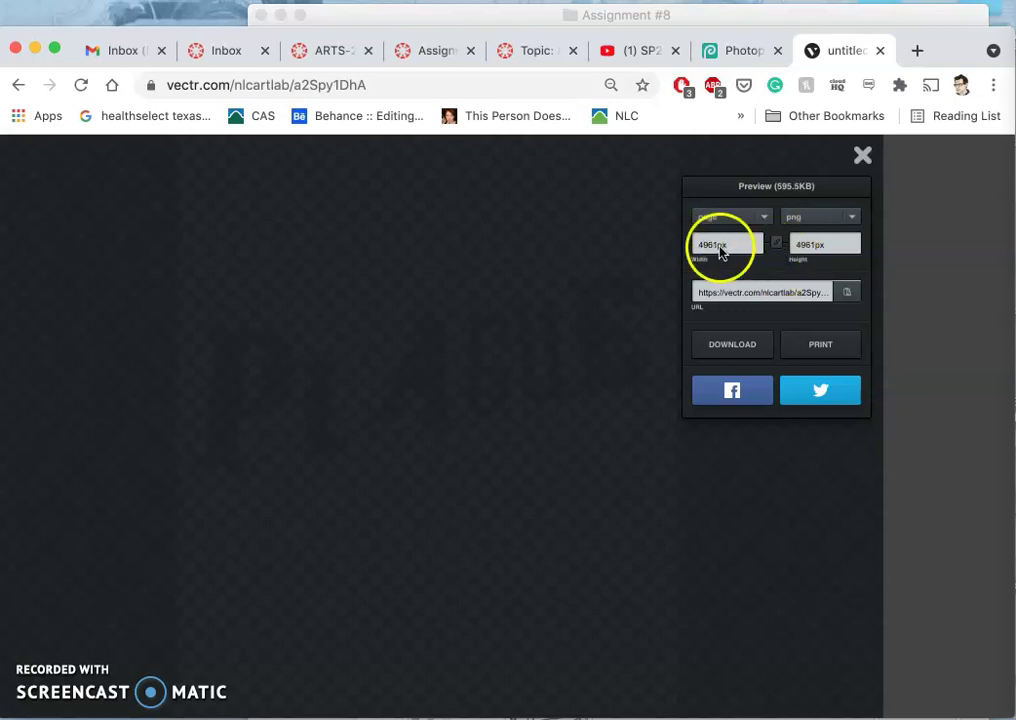
pyautogui.click(714, 246)
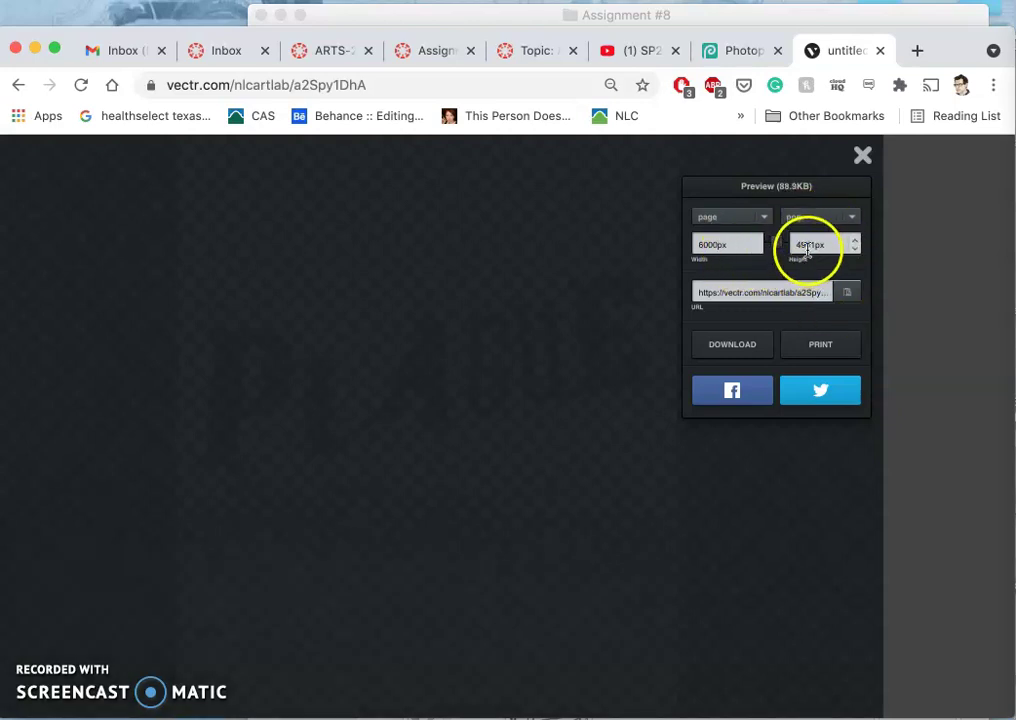
pyautogui.click(745, 352)
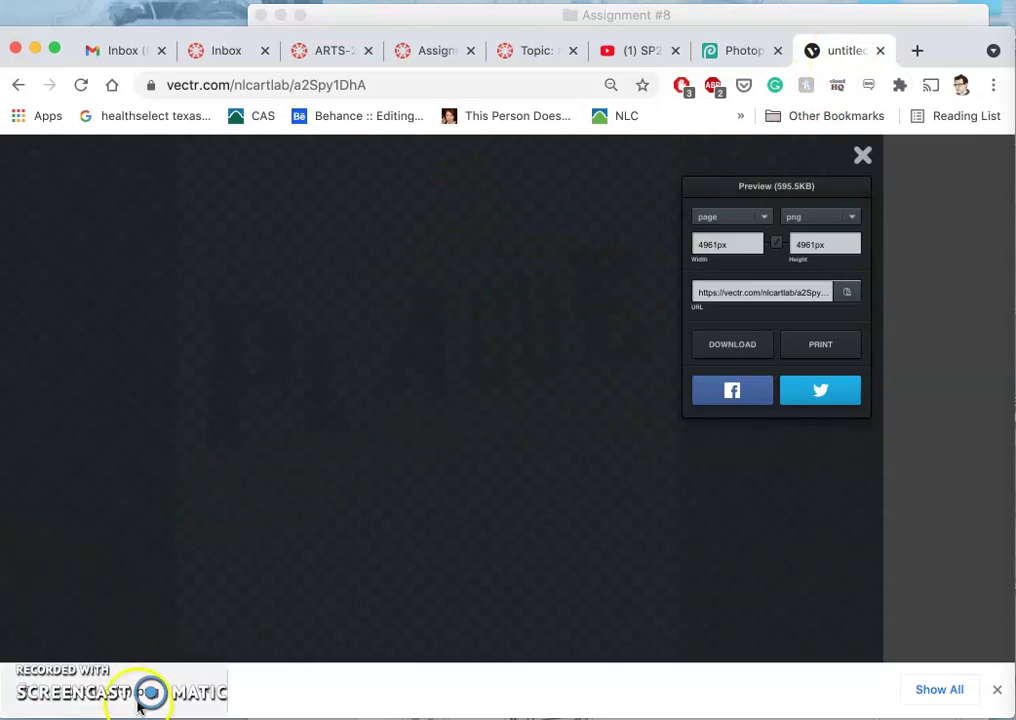
# - Move untitled (3).png from Downloads into the Assignment #8 folder
pyautogui.moveTo(4, 590)
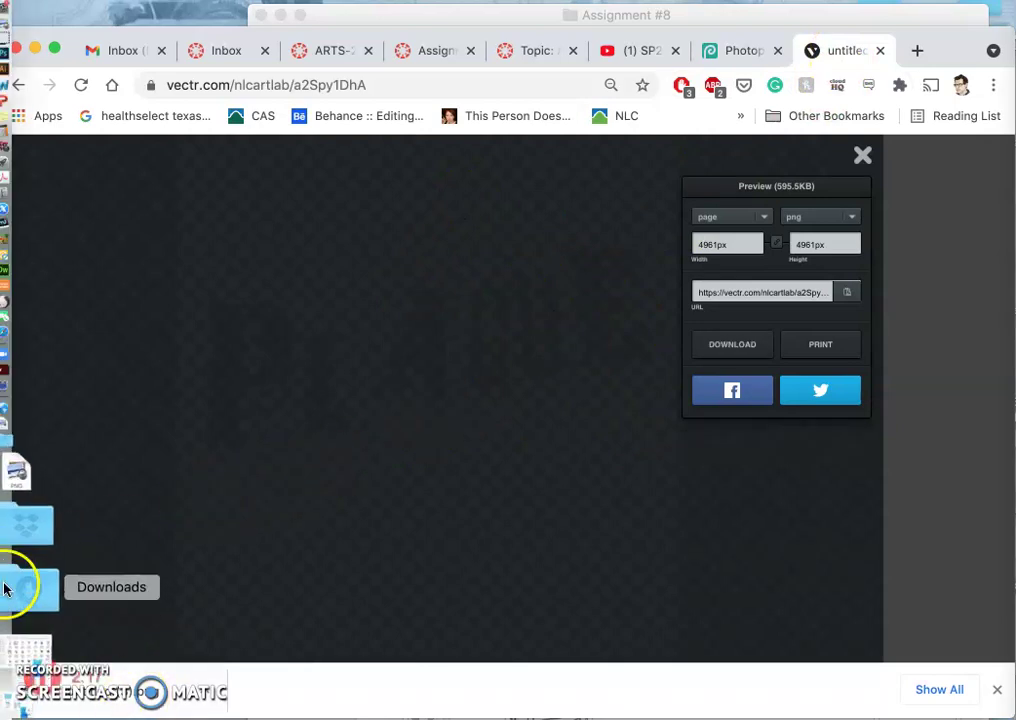
pyautogui.click(4, 590)
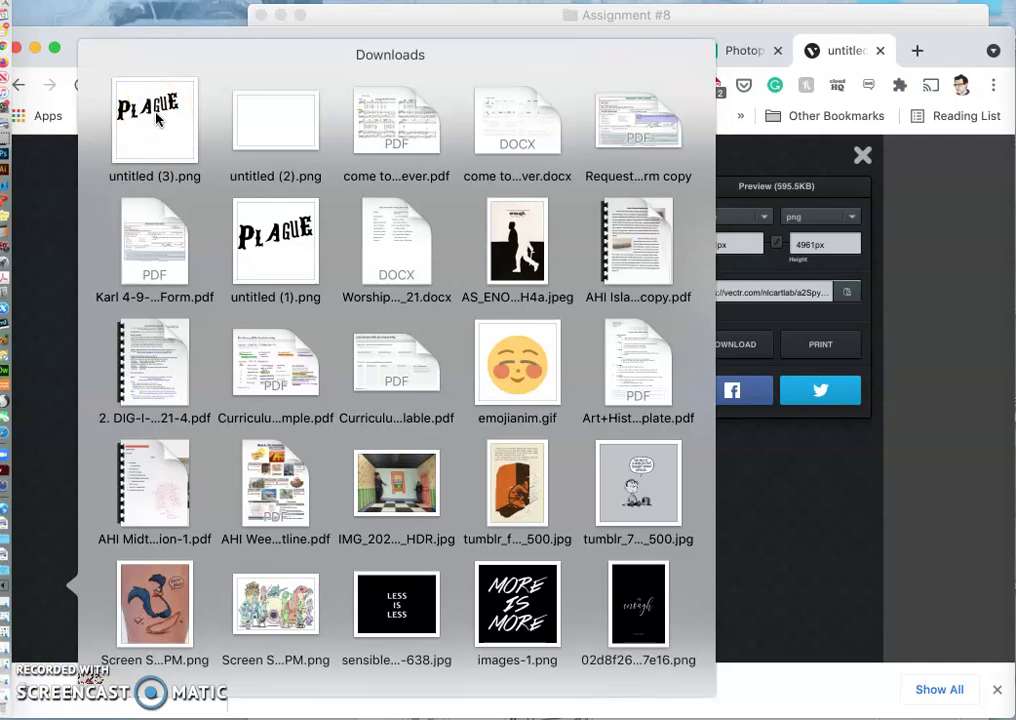
pyautogui.click(335, 16)
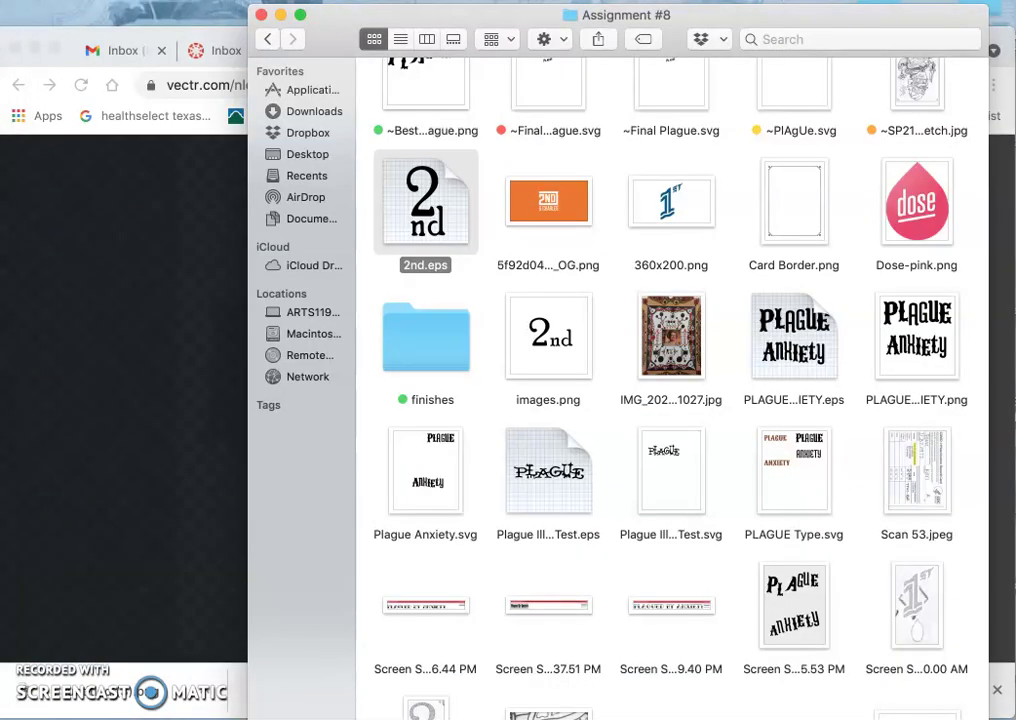
pyautogui.moveTo(15, 560)
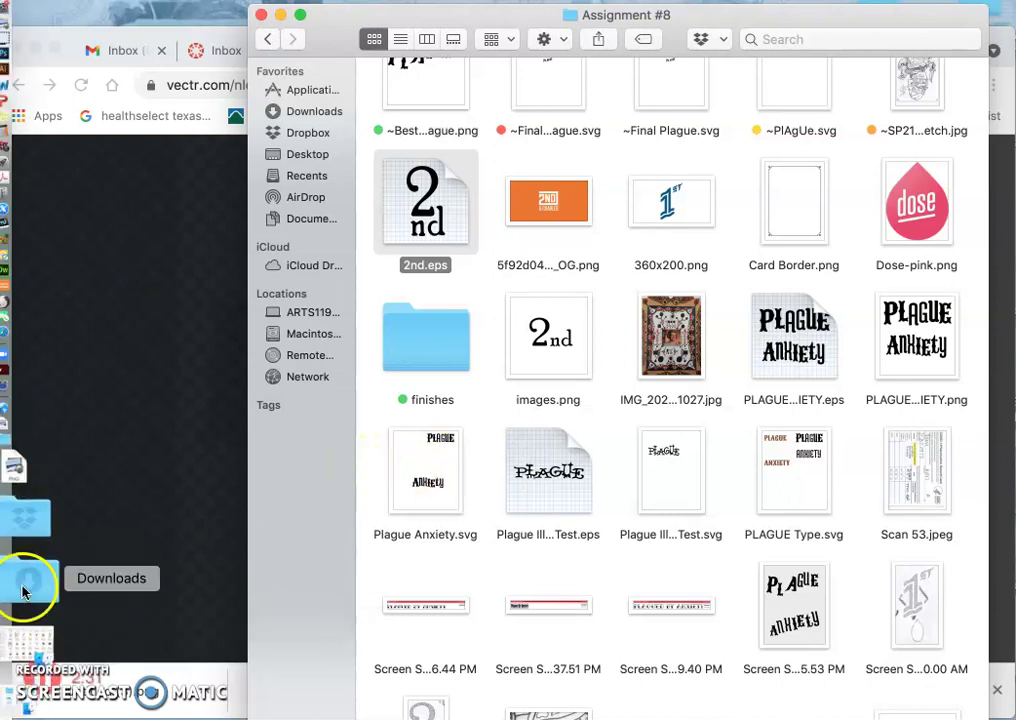
pyautogui.click(26, 592)
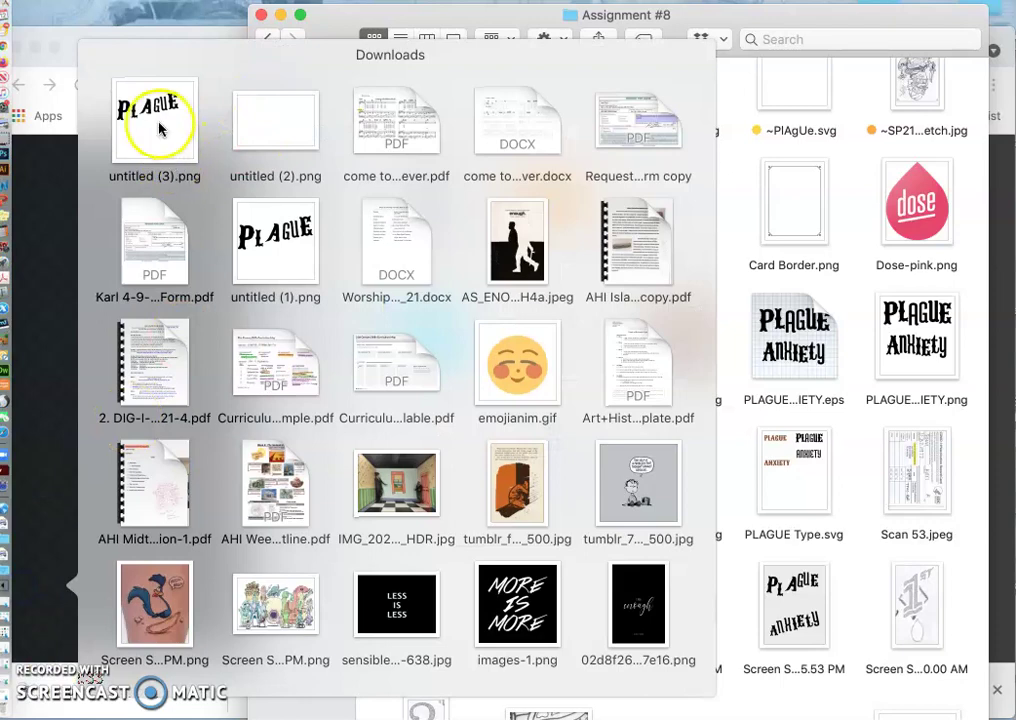
pyautogui.click(150, 108)
pyautogui.moveTo(480, 230); pyautogui.dragTo(480, 174)
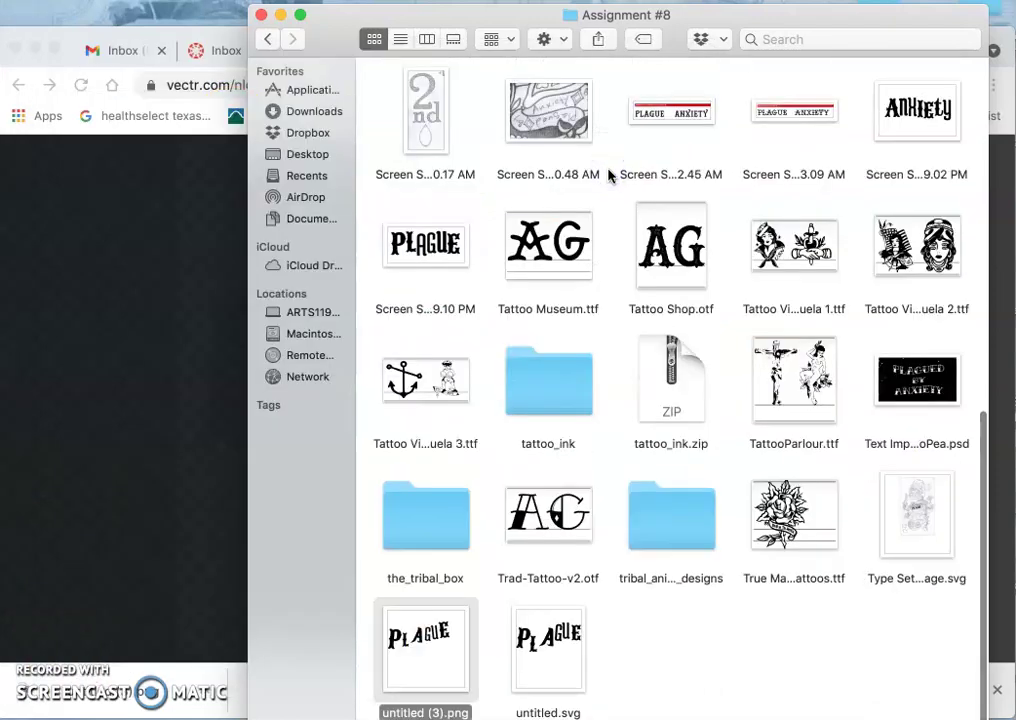
# - Give untitled (3).png a yellow tag and go back to the Vectr export
pyautogui.rightClick(433, 657)
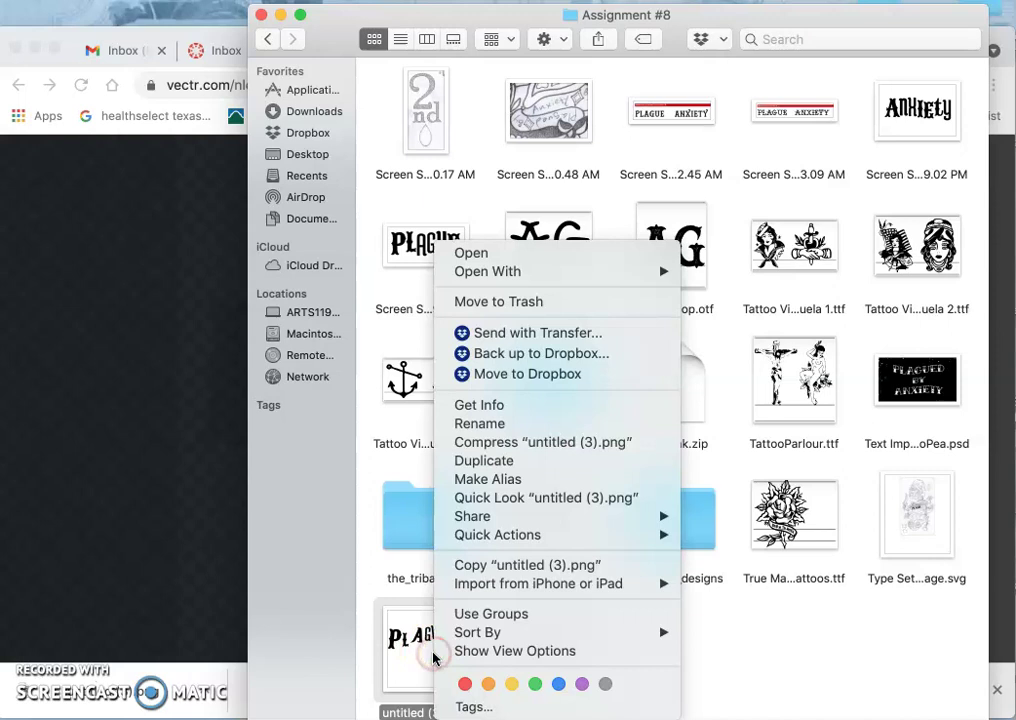
pyautogui.click(517, 681)
pyautogui.scroll(-1, 431, 651)
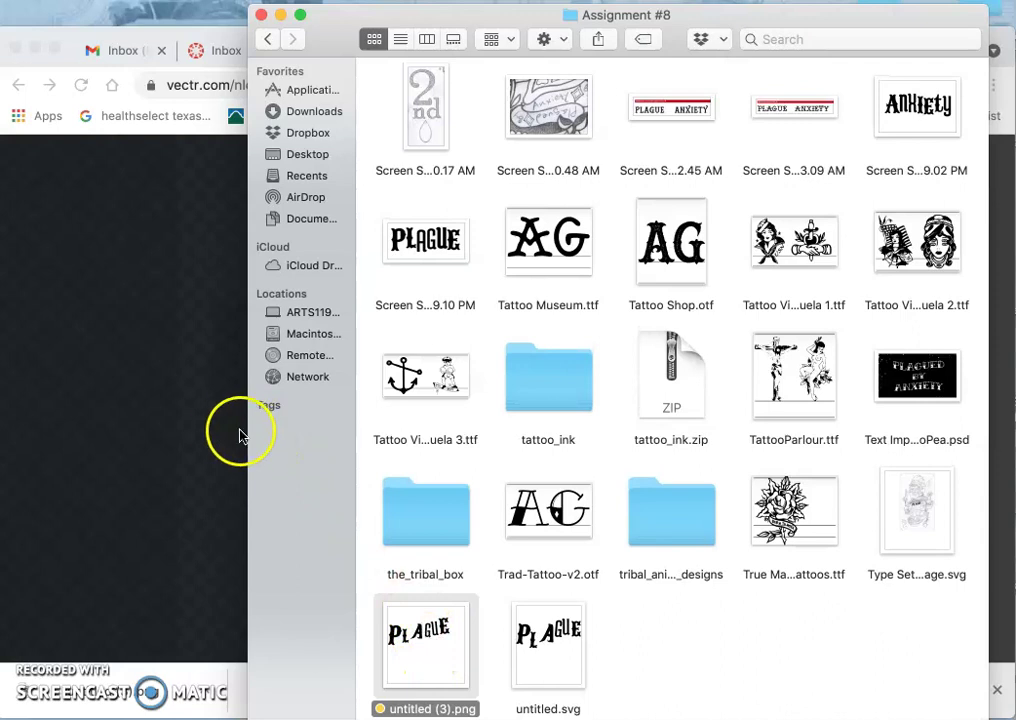
pyautogui.click(220, 435)
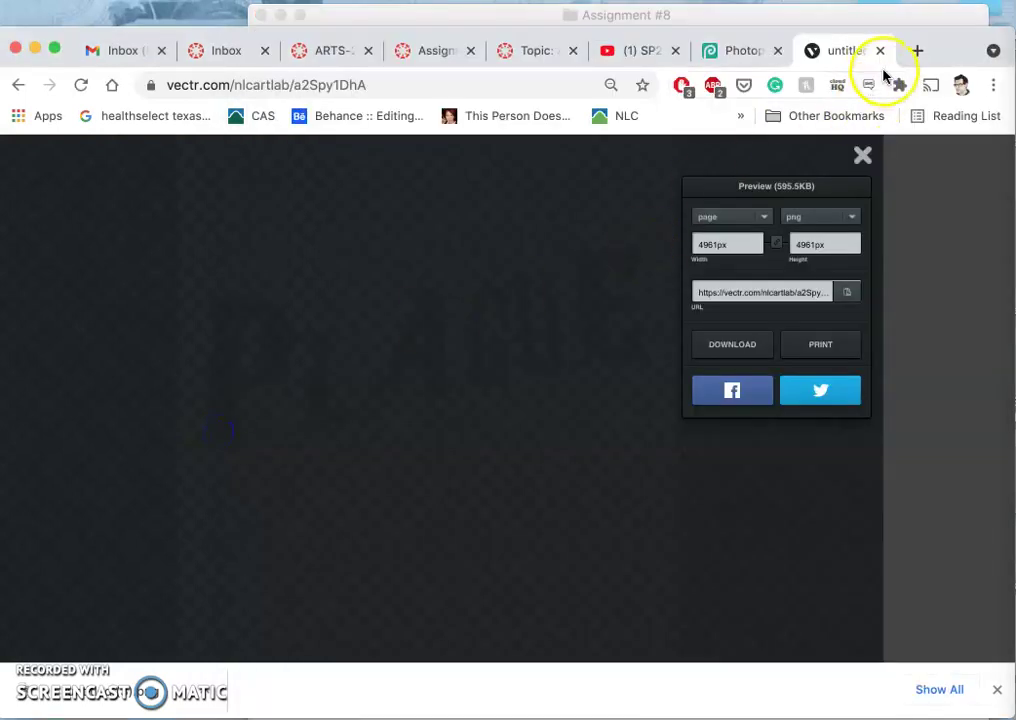
# - Drop untitled (3).png from the assignment folder onto the Photopea card
pyautogui.click(745, 52)
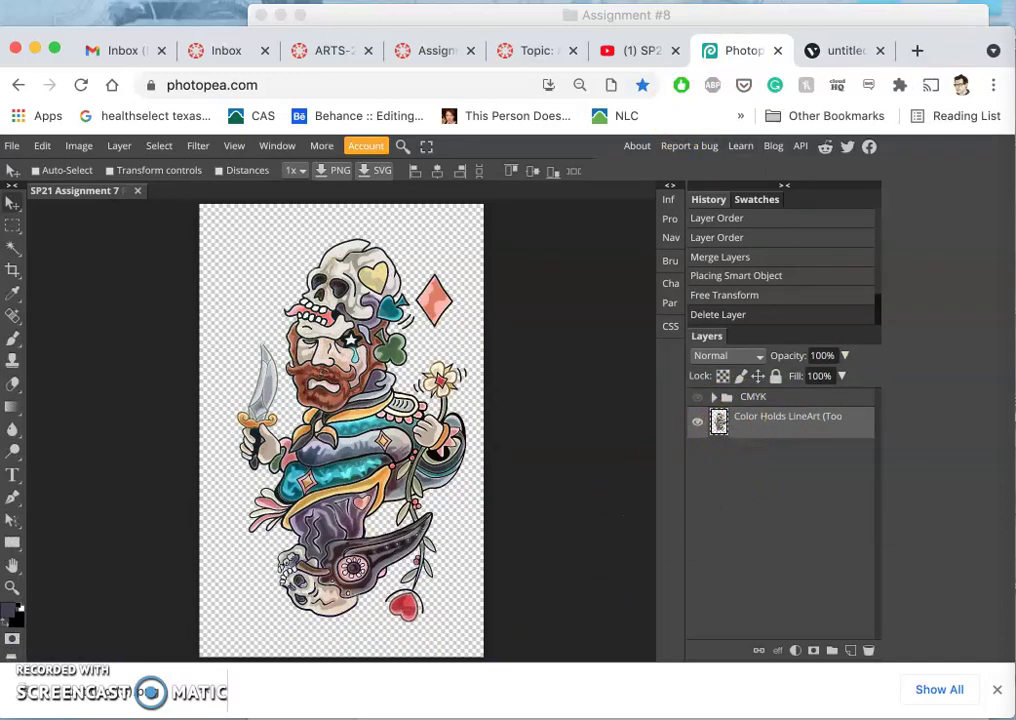
pyautogui.click(995, 687)
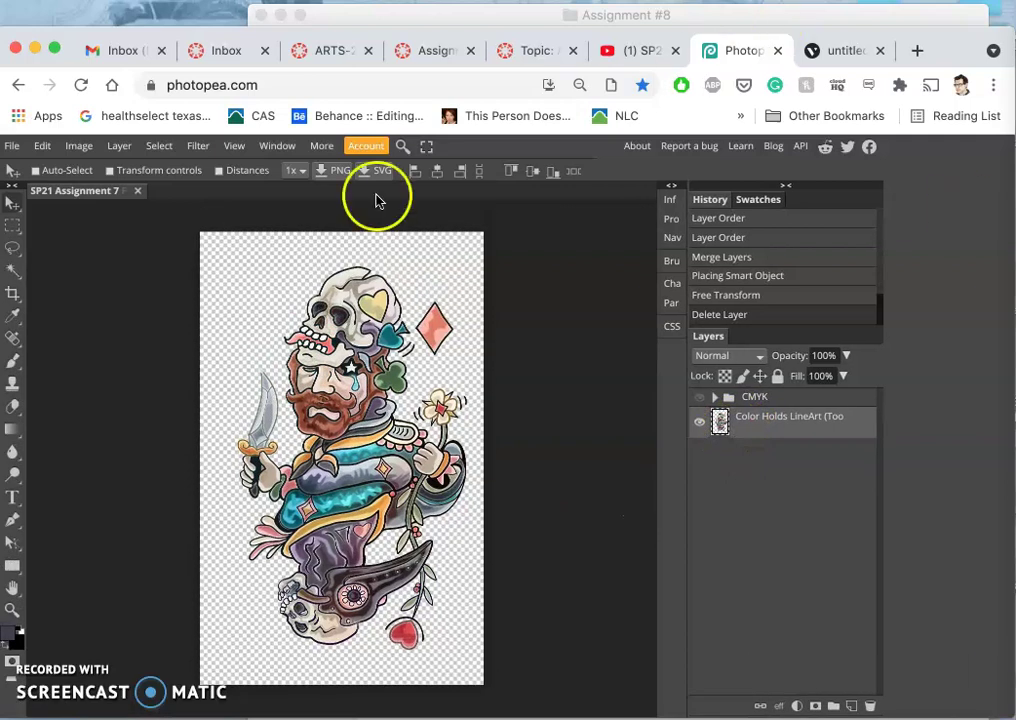
pyautogui.click(612, 12)
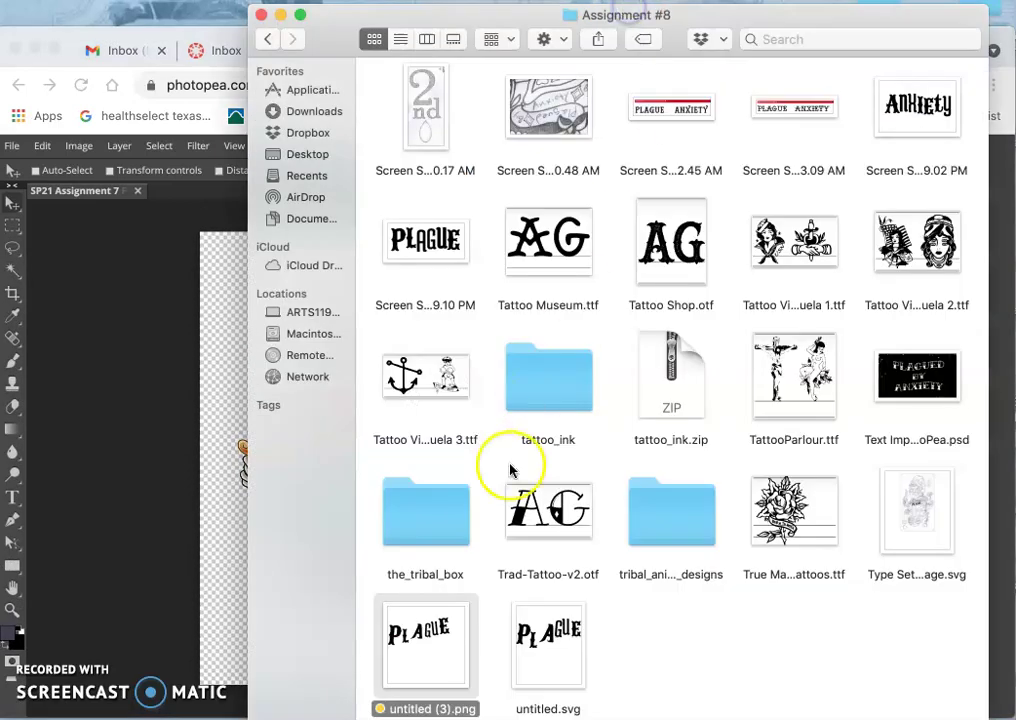
pyautogui.moveTo(422, 643); pyautogui.dragTo(222, 505)
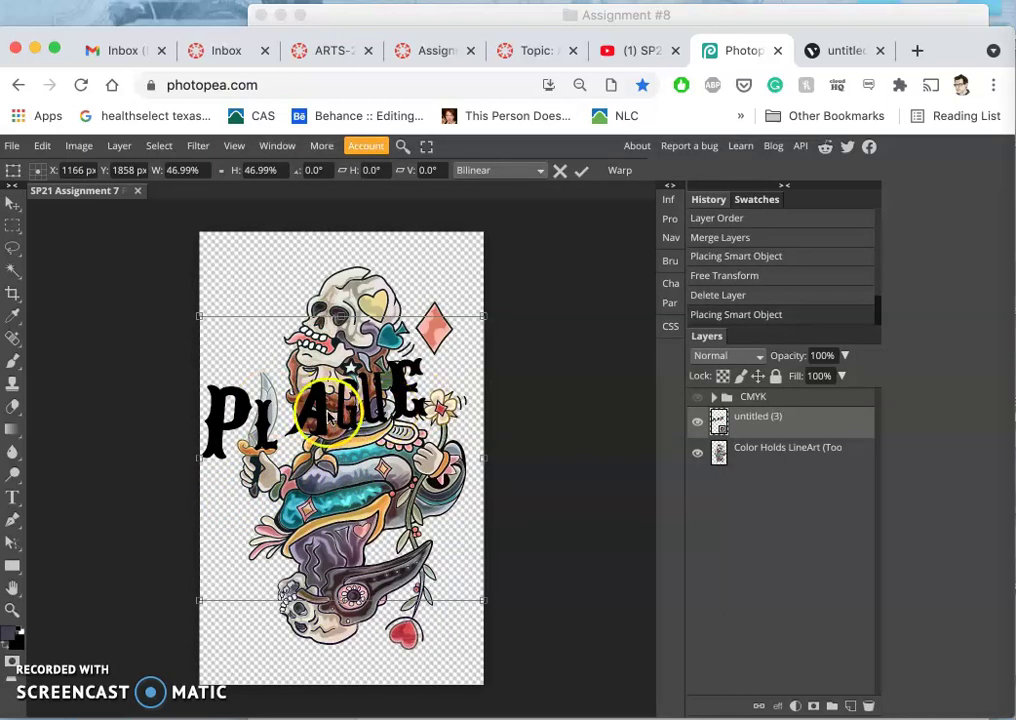
# - Scale the PLAGUE lettering to about 13.6% and set it over the banner
pyautogui.moveTo(486, 315); pyautogui.dragTo(377, 383)
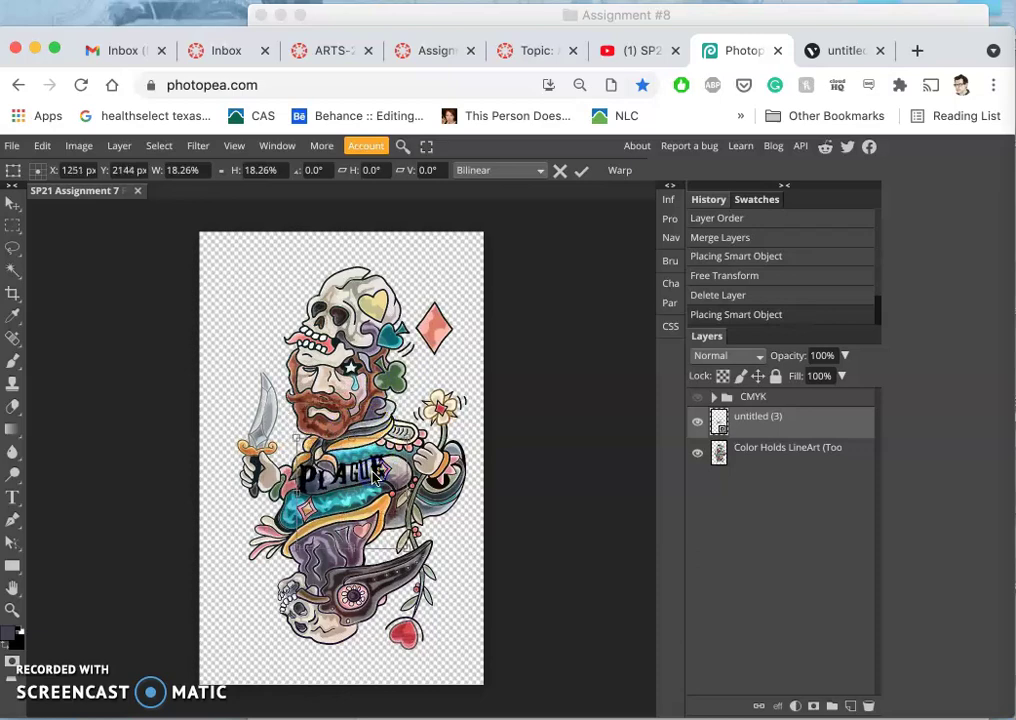
pyautogui.scroll(5, 372, 478)
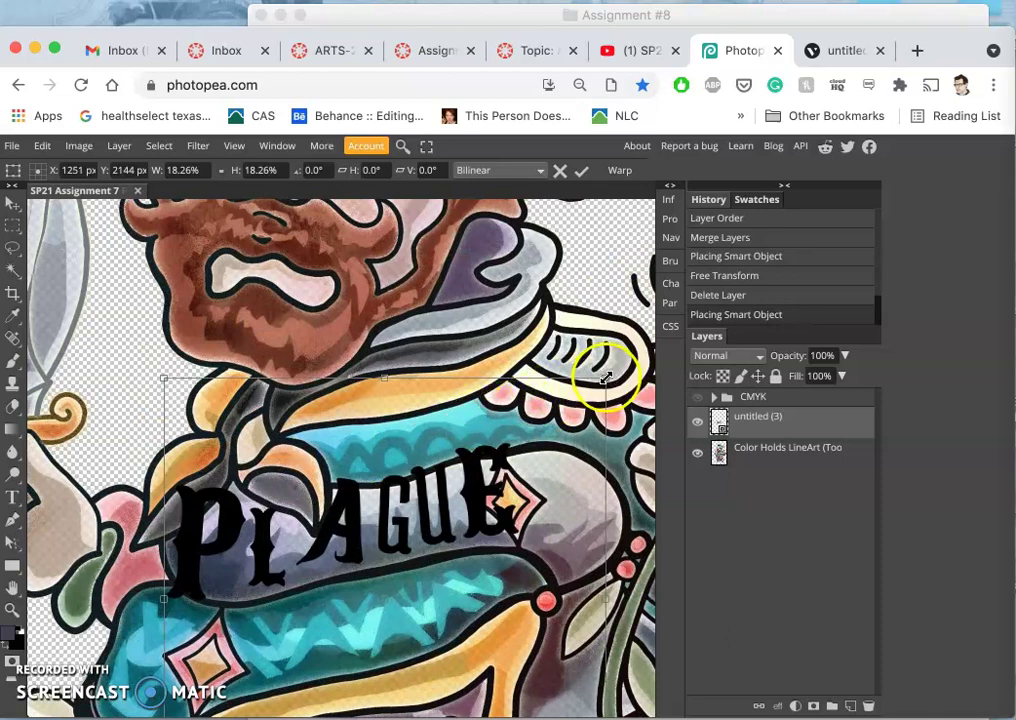
pyautogui.moveTo(605, 378); pyautogui.dragTo(533, 421)
pyautogui.moveTo(431, 522); pyautogui.dragTo(422, 518)
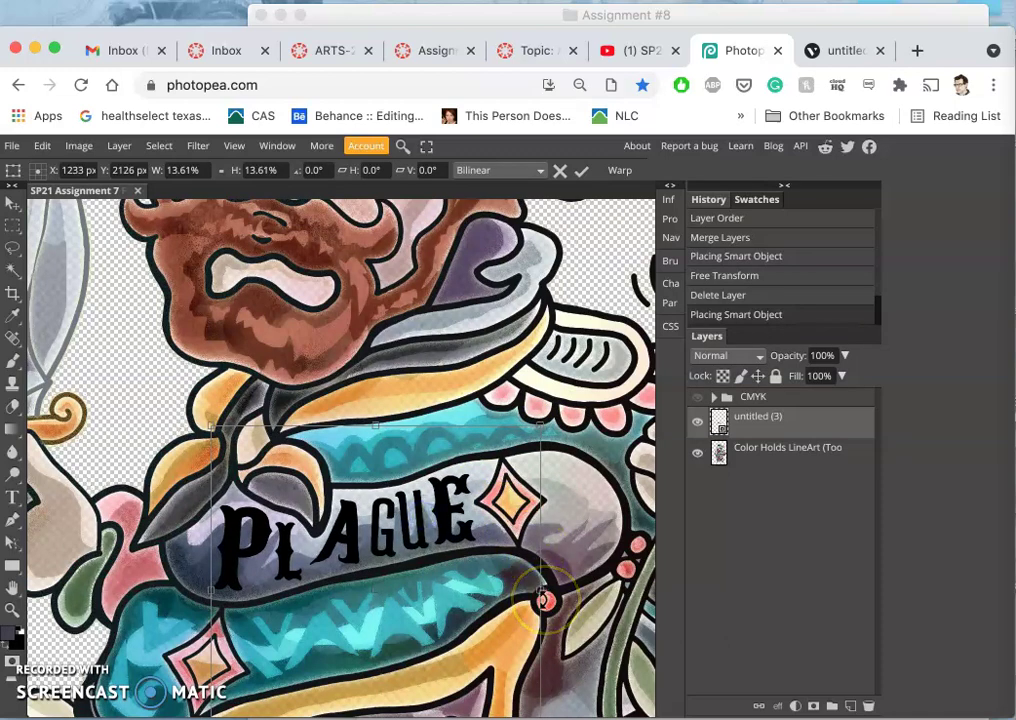
pyautogui.press('Return')
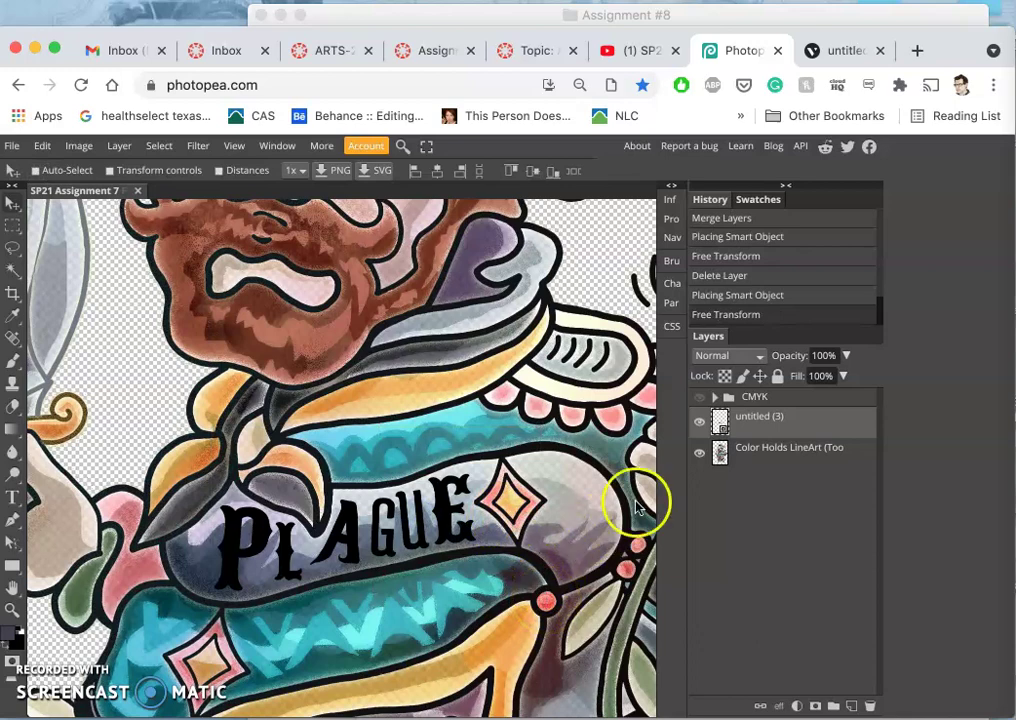
# - Place the best Anxiety image from the assignment folder onto the card
pyautogui.click(700, 426)
pyautogui.click(700, 426)
pyautogui.click(540, 526)
pyautogui.scroll(-3, 540, 527)
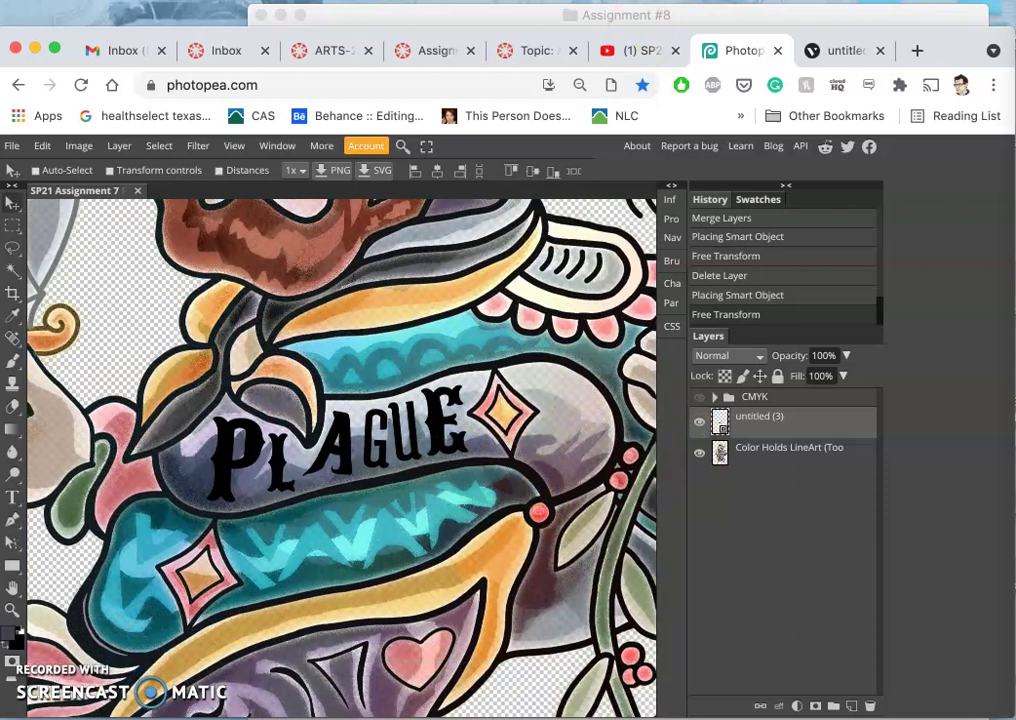
pyautogui.click(608, 15)
pyautogui.scroll(5, 656, 263)
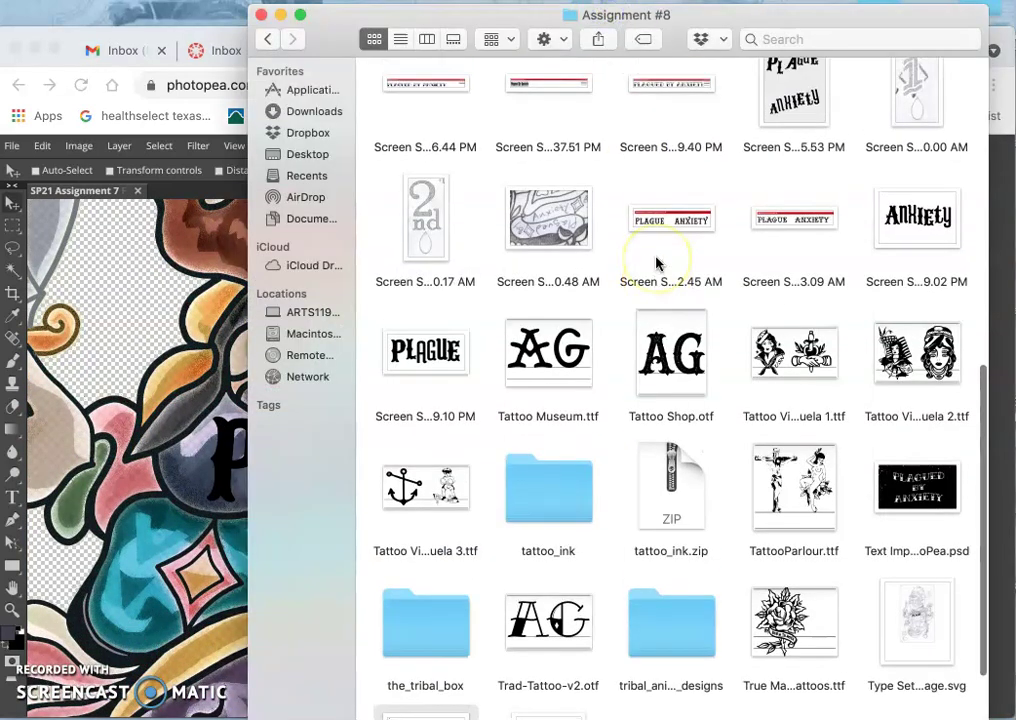
pyautogui.scroll(10, 656, 263)
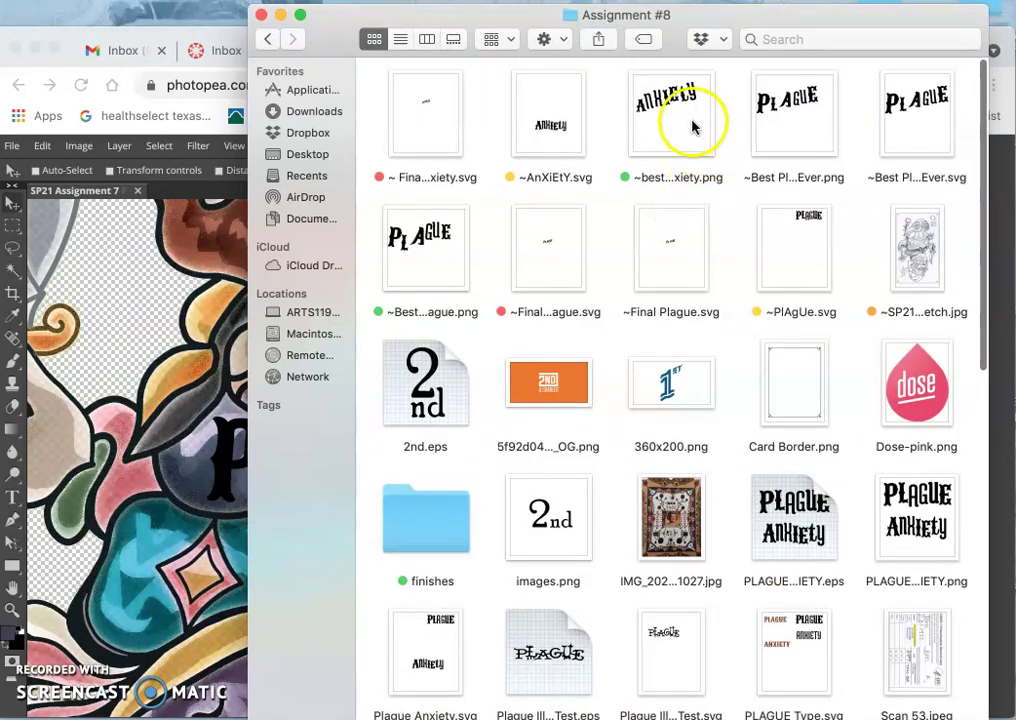
pyautogui.click(686, 121)
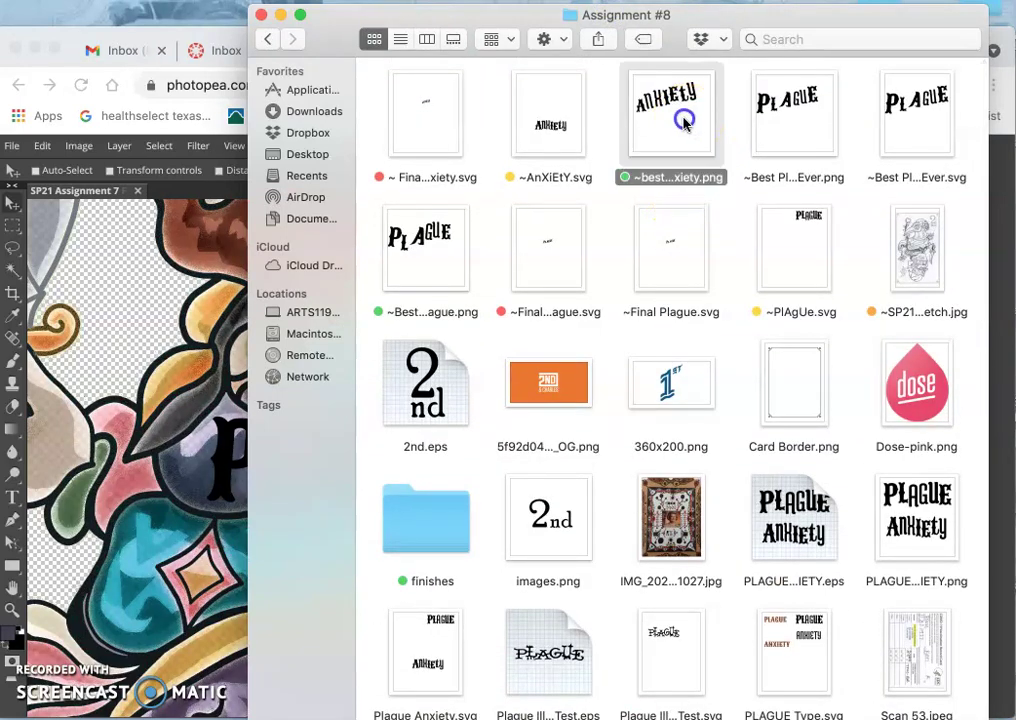
pyautogui.moveTo(680, 128); pyautogui.dragTo(180, 427)
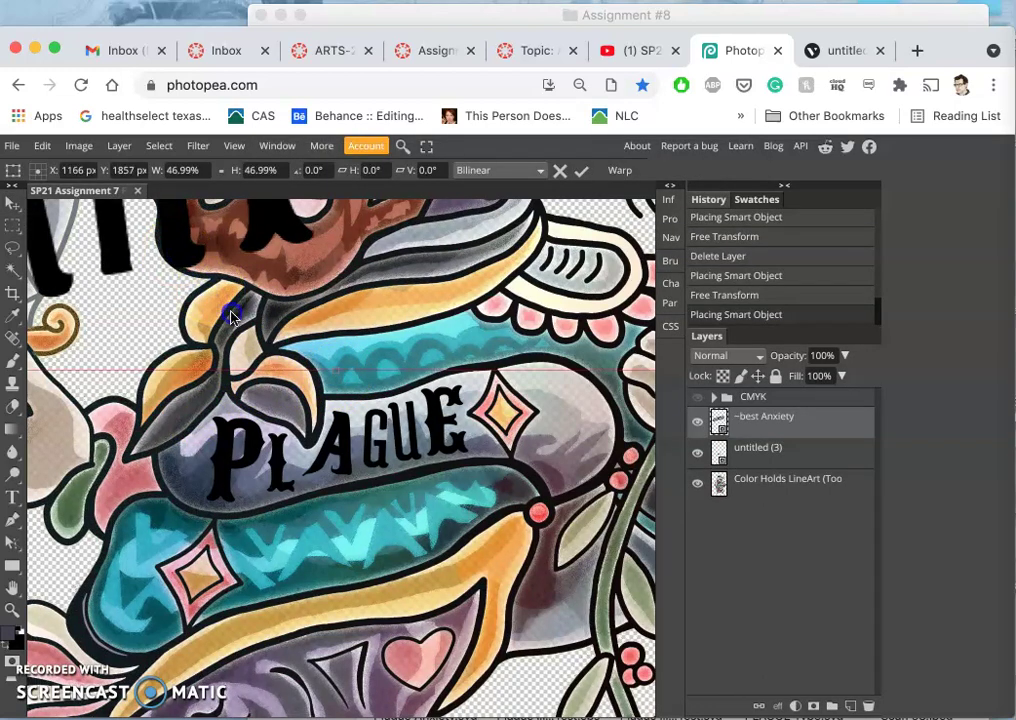
# - Rotate the ANXIETY lettering 180° and shrink it to roughly 12%
pyautogui.moveTo(175, 257); pyautogui.dragTo(349, 546)
pyautogui.scroll(-5, 349, 547)
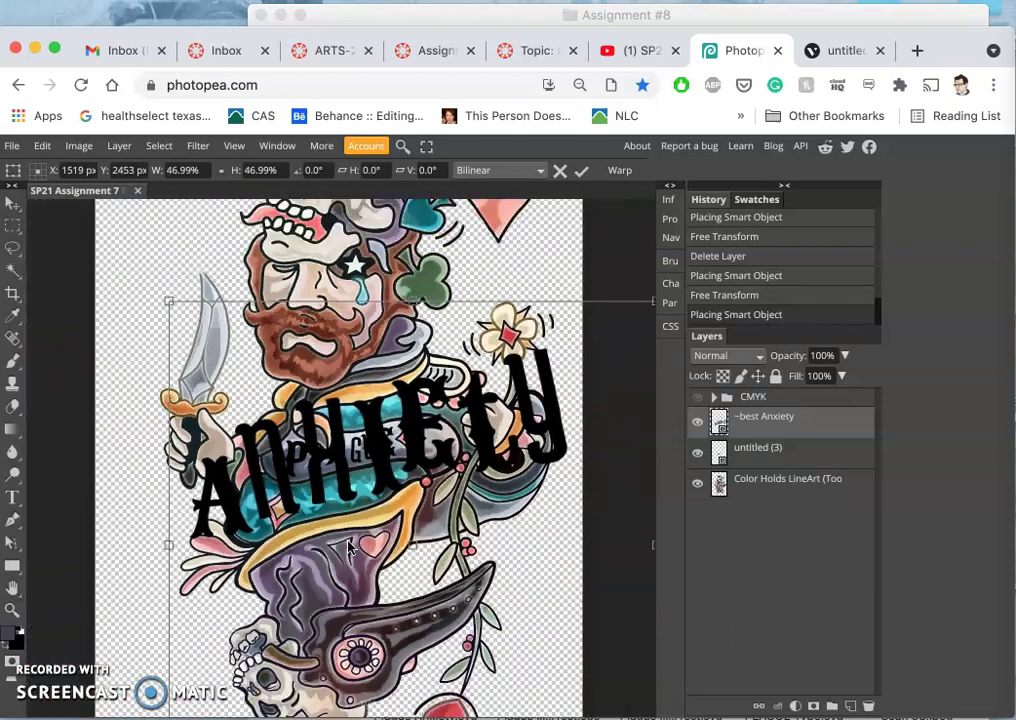
pyautogui.moveTo(365, 540); pyautogui.dragTo(365, 540)
pyautogui.rightClick(446, 463)
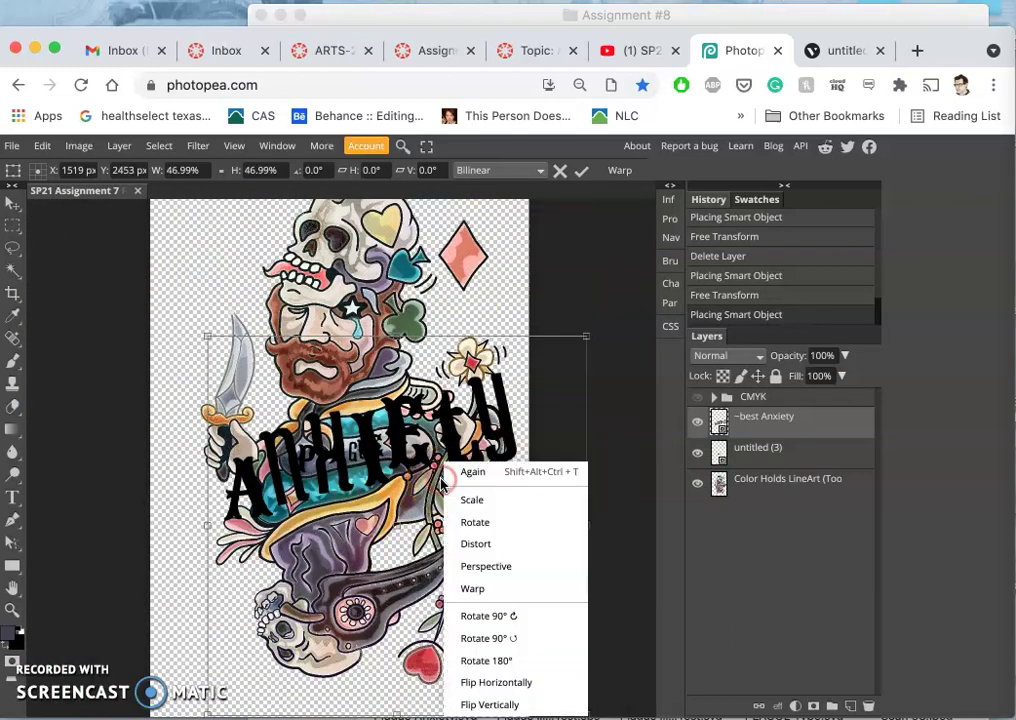
pyautogui.click(485, 660)
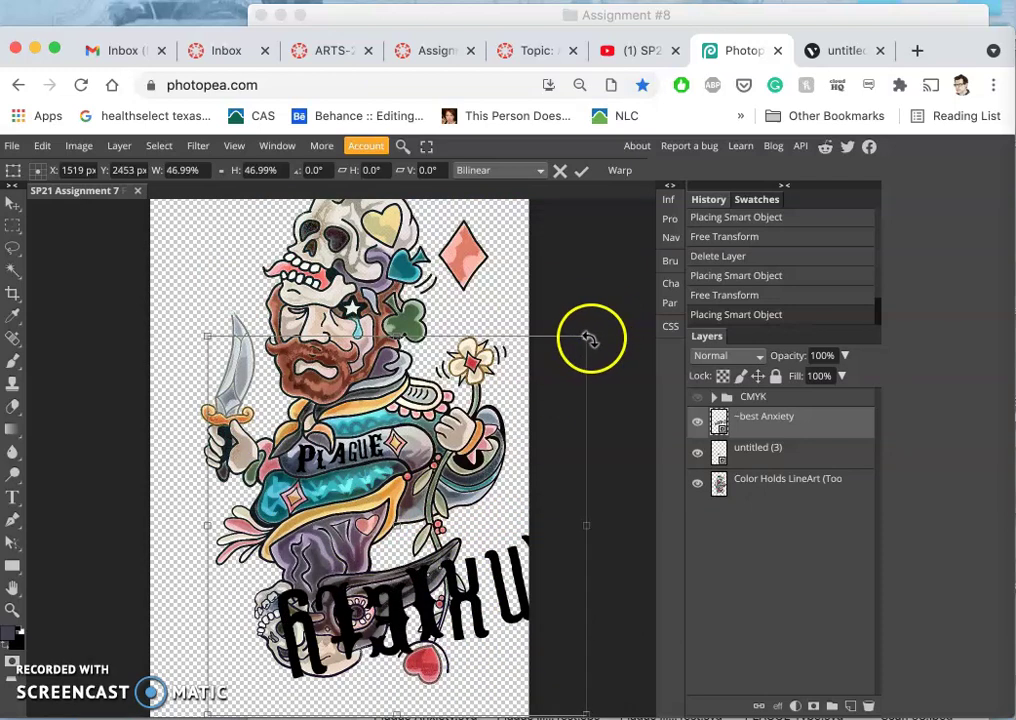
pyautogui.moveTo(588, 338); pyautogui.dragTo(305, 537)
pyautogui.click(287, 672)
# - Move ANXIETY under PLAGUE and bend it to follow the banner
pyautogui.moveTo(272, 688); pyautogui.dragTo(356, 483)
pyautogui.scroll(5, 356, 483)
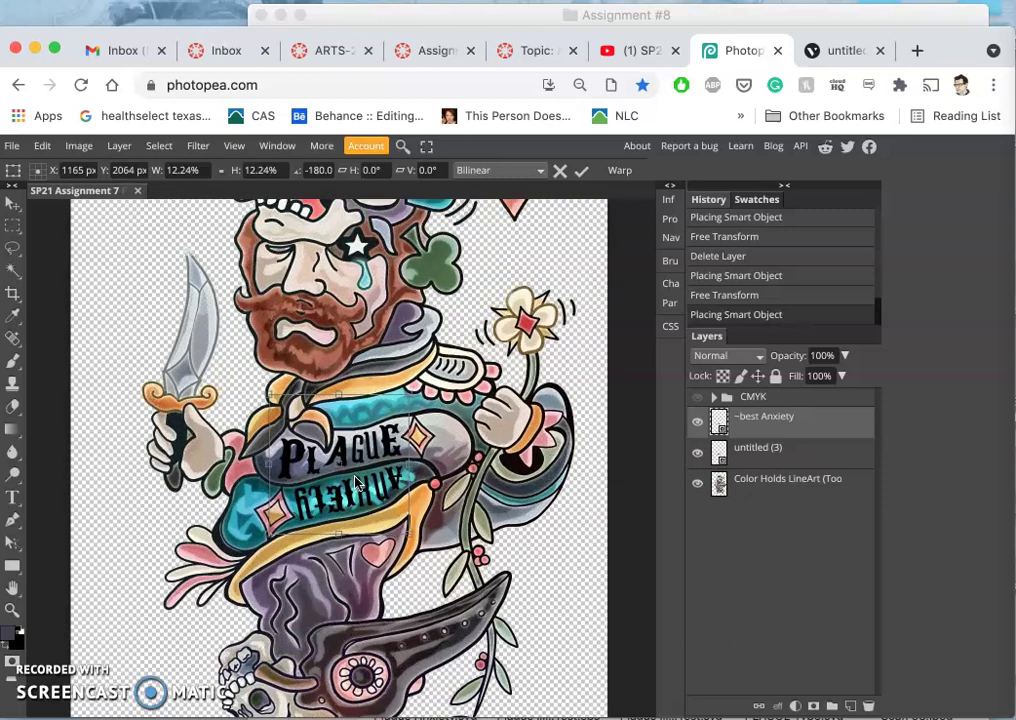
pyautogui.click(360, 540)
pyautogui.moveTo(360, 540)
pyautogui.mouseDown()
pyautogui.moveTo(265, 558)
pyautogui.moveTo(243, 541)
pyautogui.moveTo(279, 569)
pyautogui.moveTo(305, 540)
pyautogui.mouseUp()
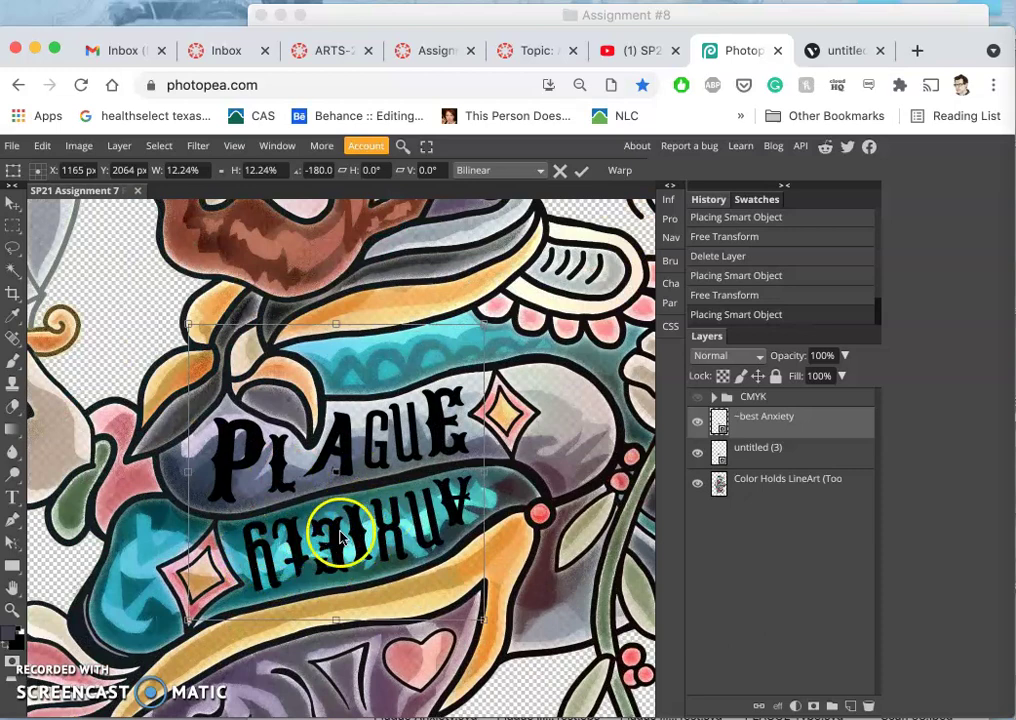
# - Apply the ANXIETY transform and hide the CMYK group and Color Holds LineArt layer
pyautogui.press('Return')
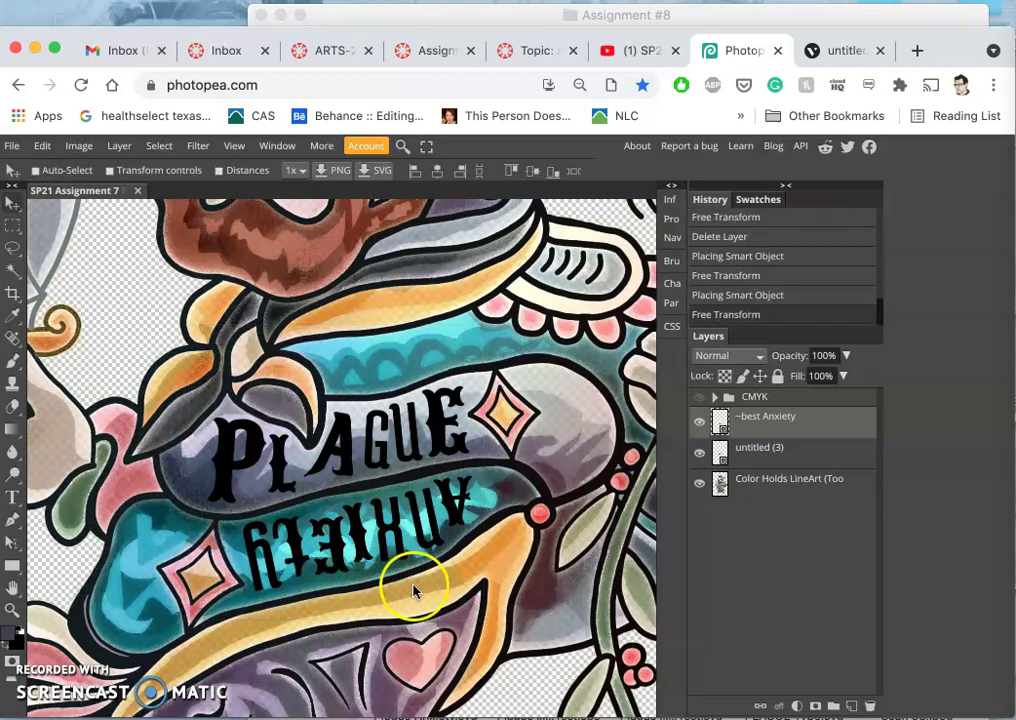
pyautogui.hotkey('ctrl', '0')
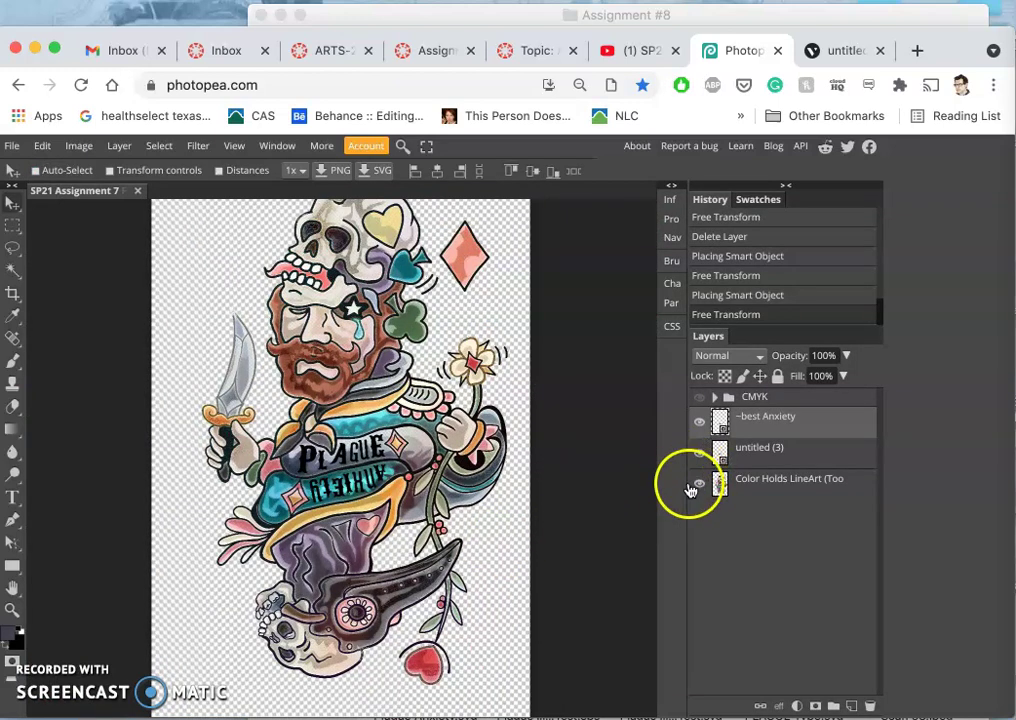
pyautogui.click(699, 399)
pyautogui.click(698, 484)
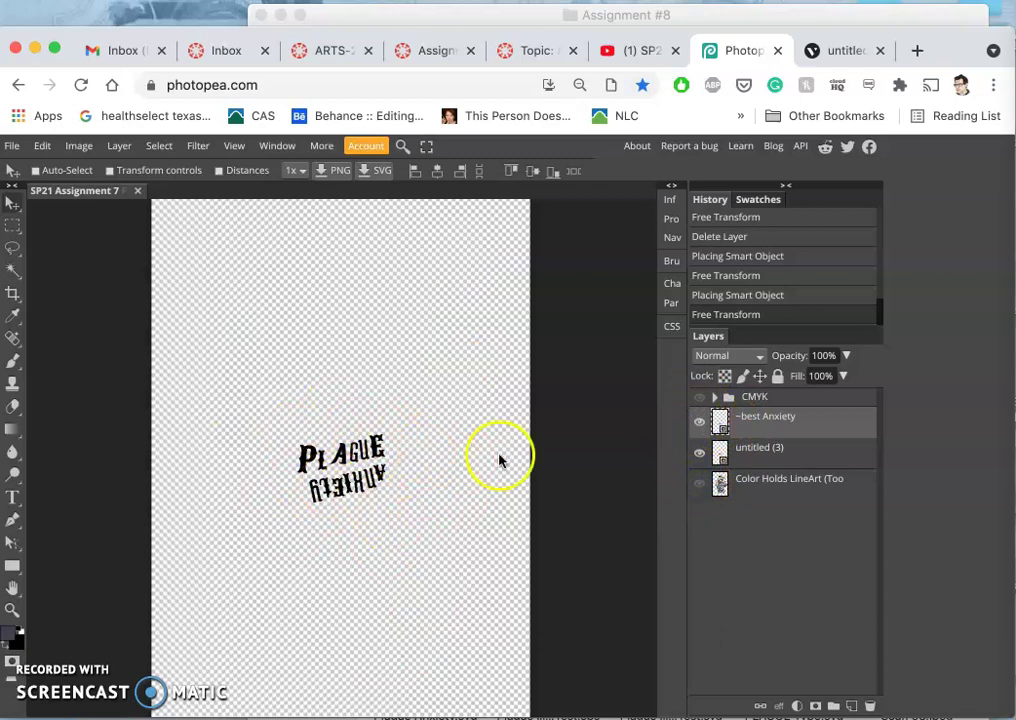
pyautogui.click(698, 484)
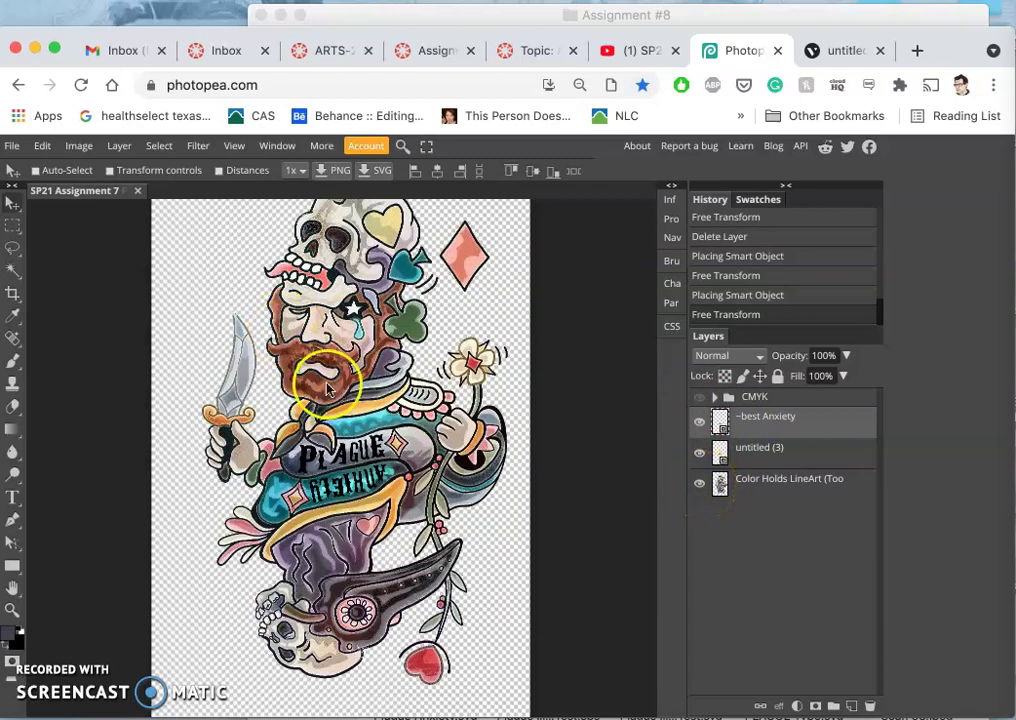
pyautogui.click(700, 486)
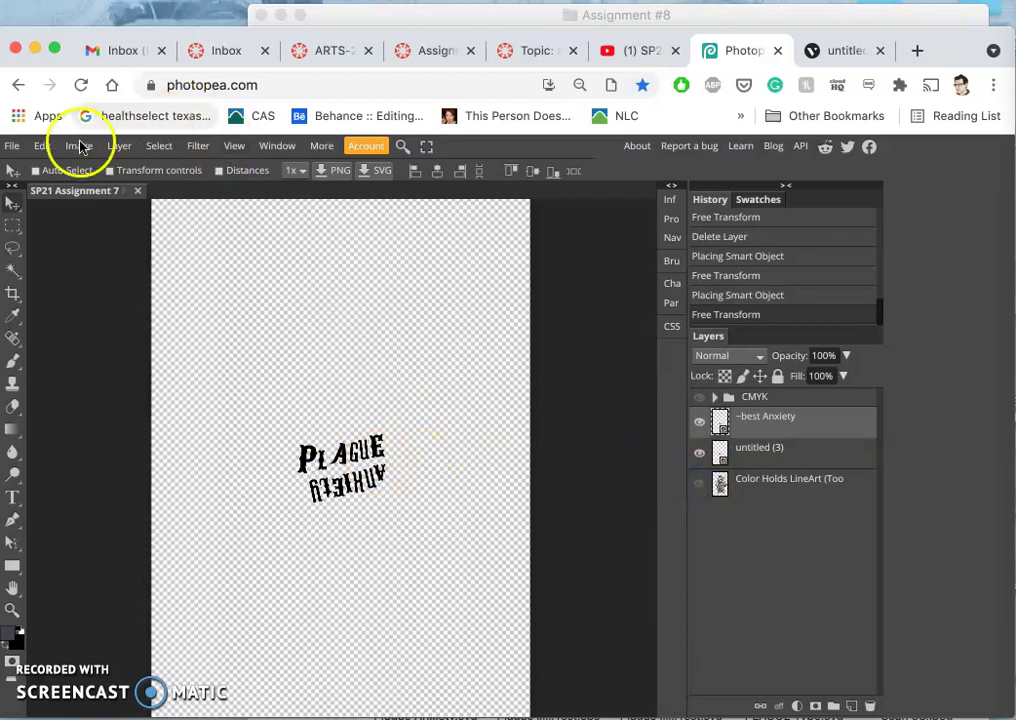
# - Export the visible lettering as a 2331 × 3714 px JPG
pyautogui.click(11, 148)
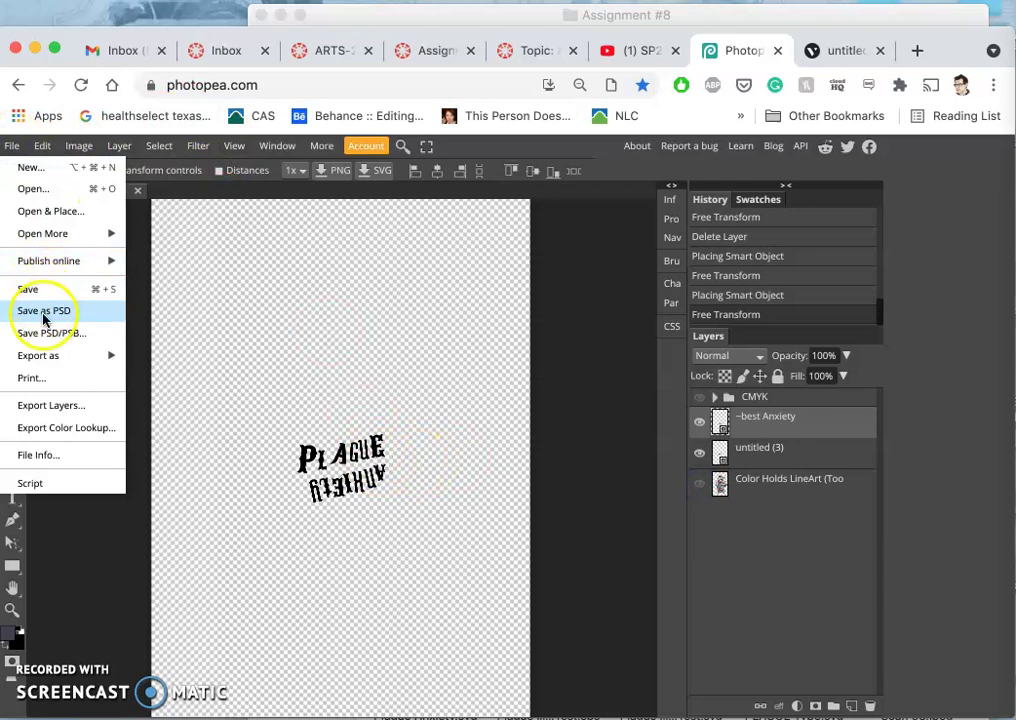
pyautogui.moveTo(75, 358)
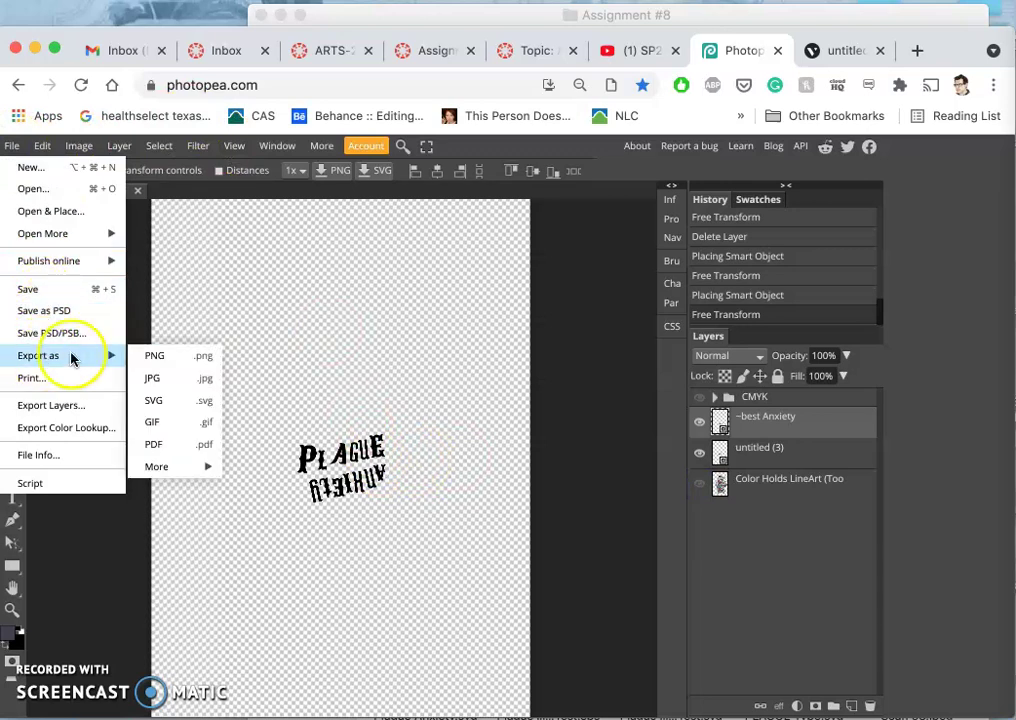
pyautogui.click(152, 376)
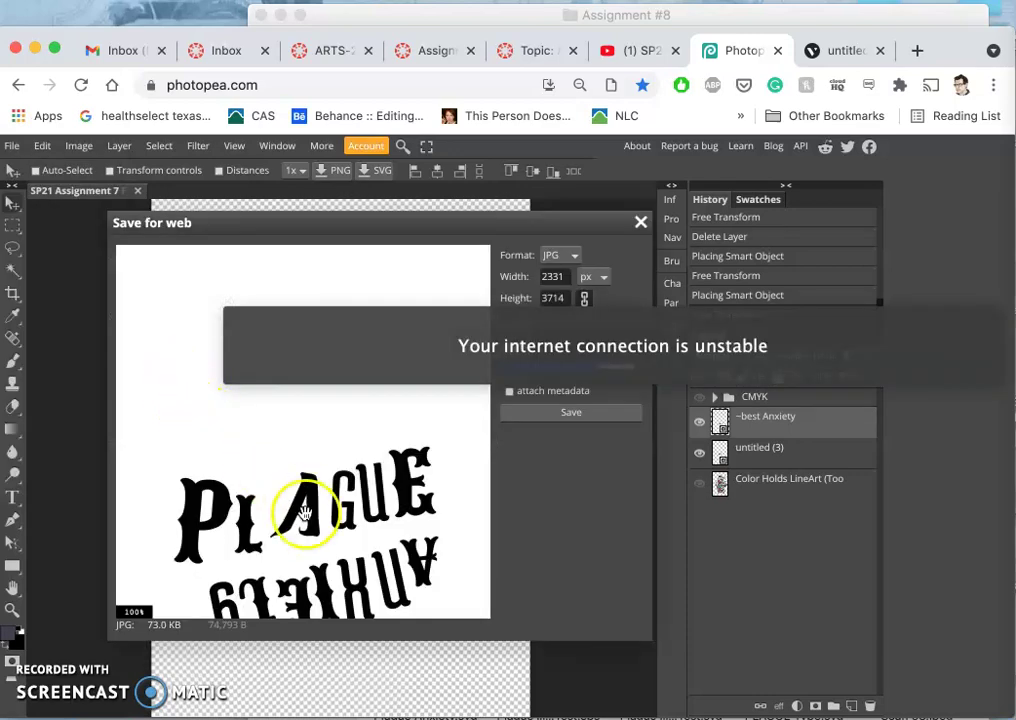
pyautogui.scroll(-2, 302, 500)
pyautogui.click(545, 416)
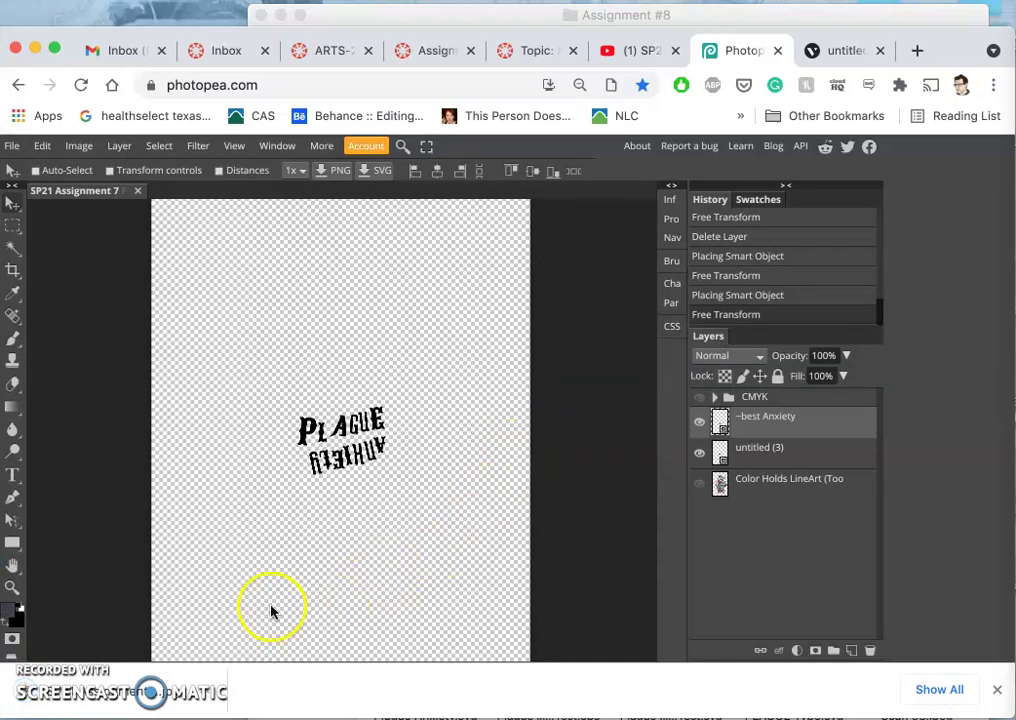
pyautogui.moveTo(3, 645)
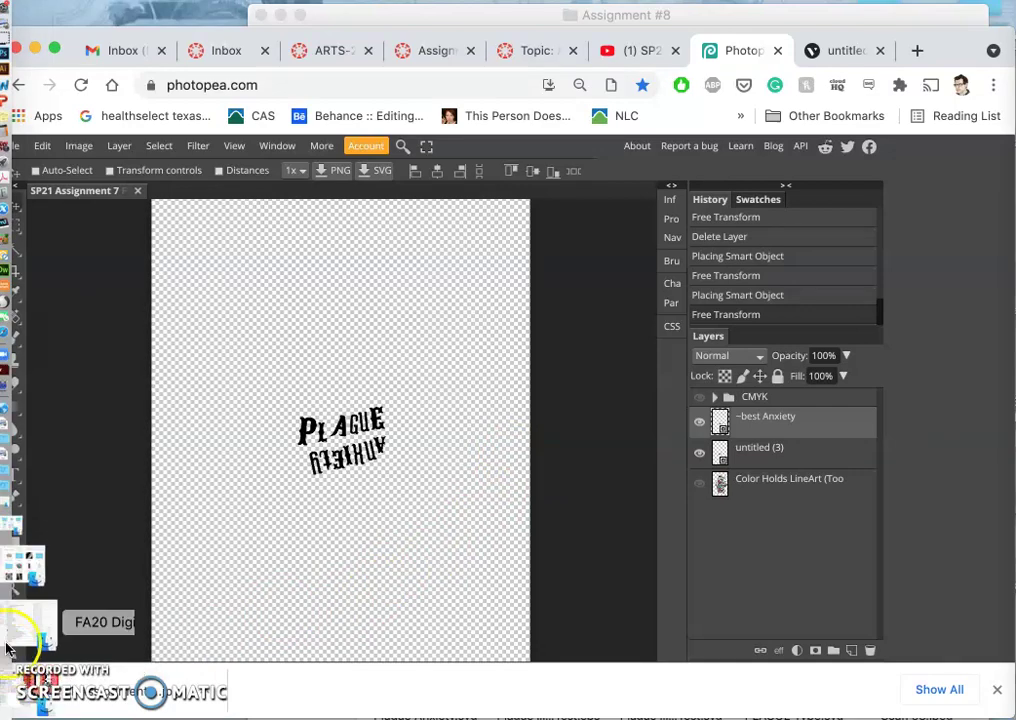
# - Drag the SP21 image from Downloads into the assignment folder window
pyautogui.click(18, 590)
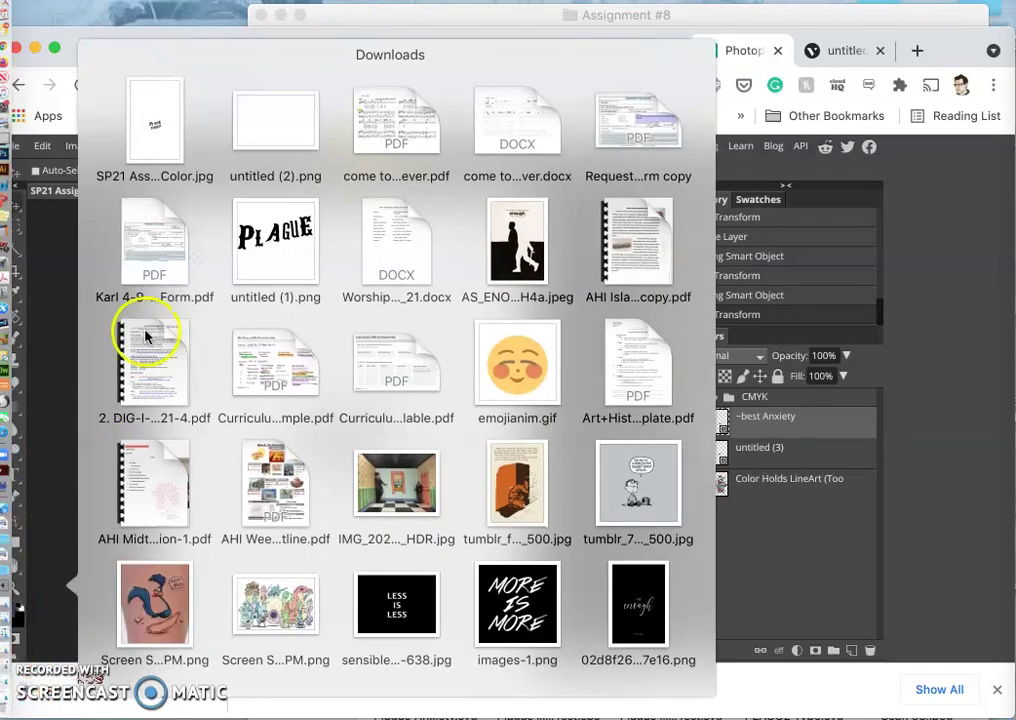
pyautogui.click(295, 57)
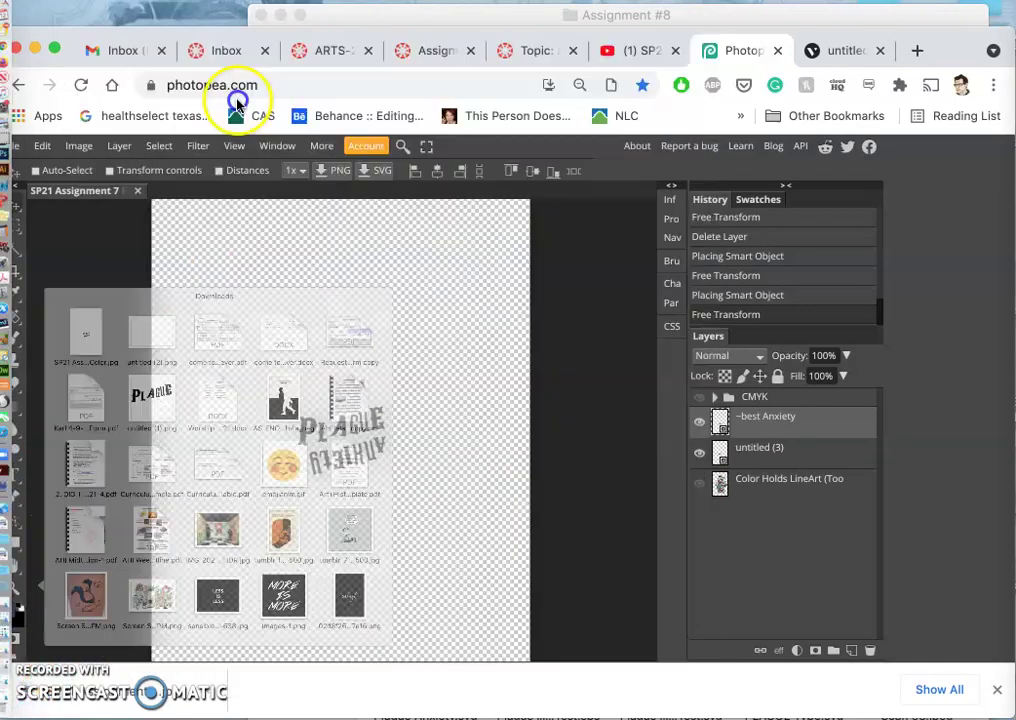
pyautogui.click(397, 13)
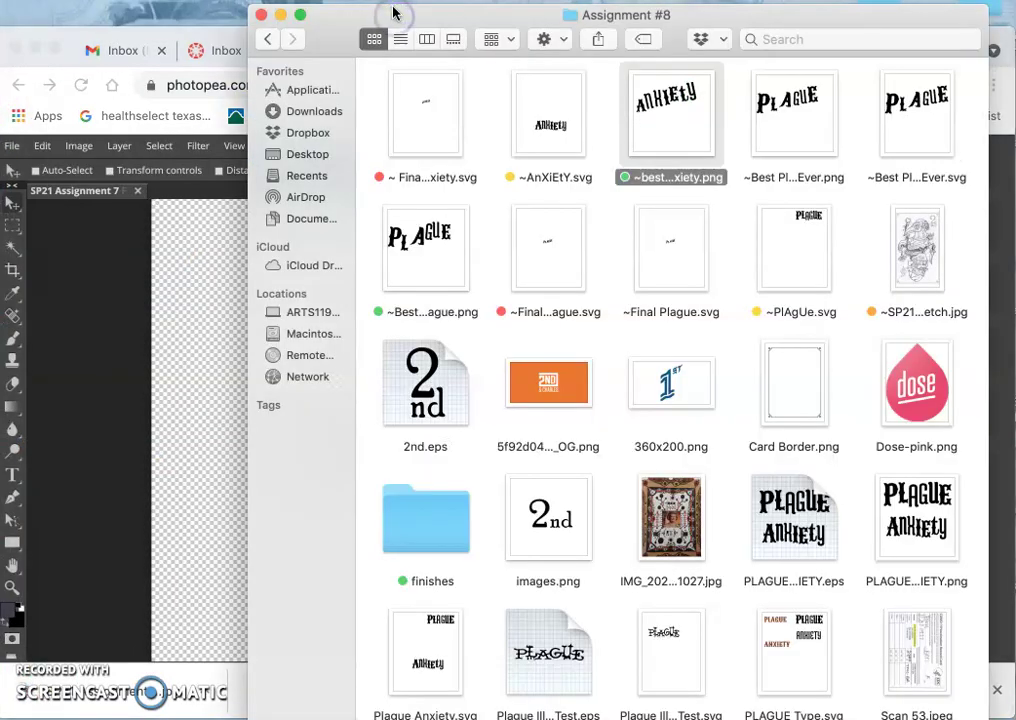
pyautogui.moveTo(395, 15); pyautogui.dragTo(392, 0)
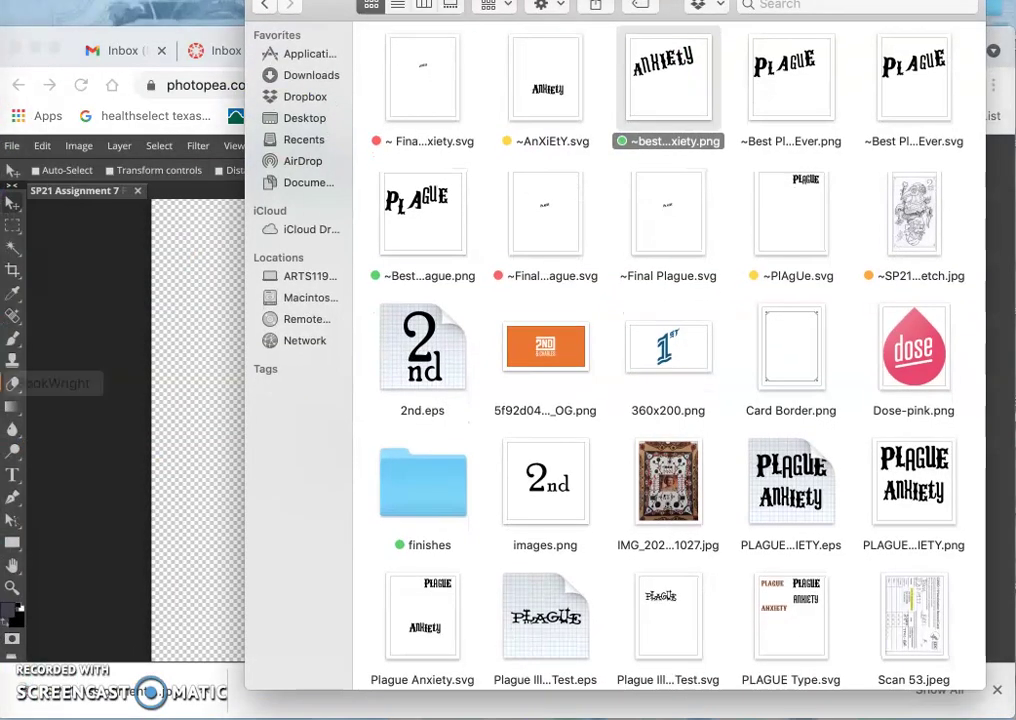
pyautogui.moveTo(25, 435)
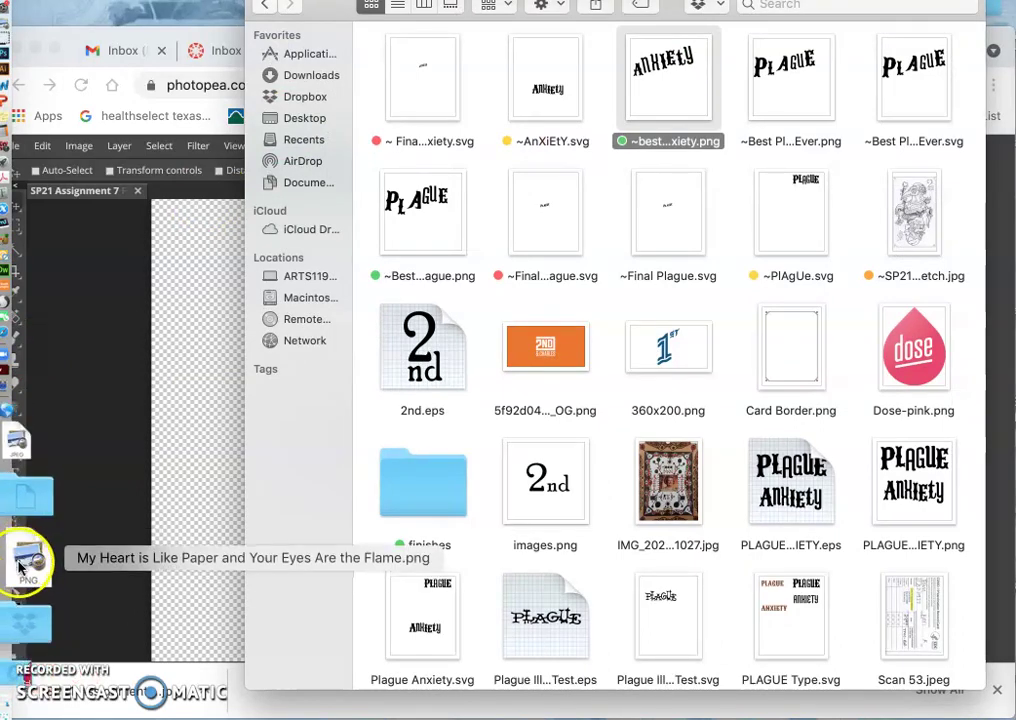
pyautogui.click(18, 590)
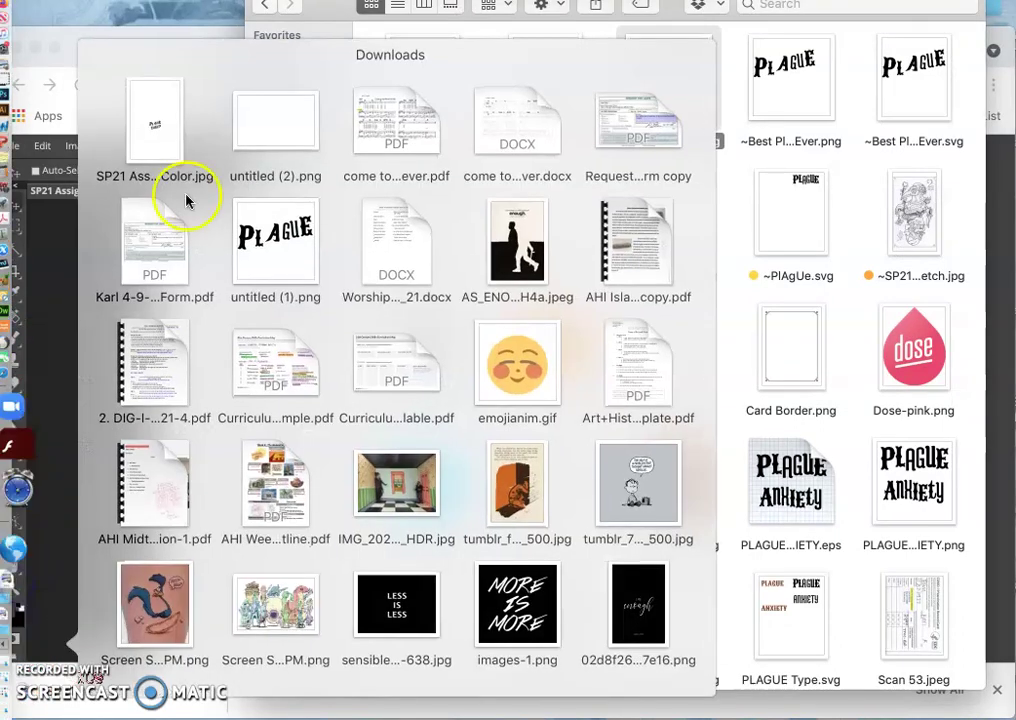
pyautogui.moveTo(181, 127); pyautogui.dragTo(608, 286)
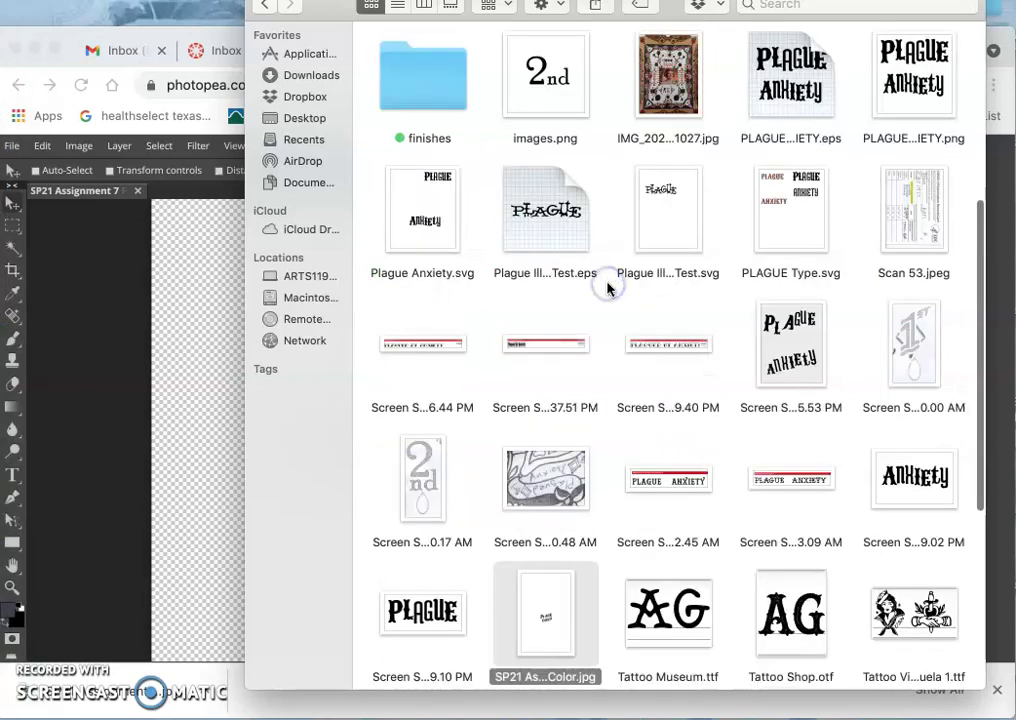
# - Rename the file from Assignment 7 to 'SP21 Assignment 8 Black Text.jpg'
pyautogui.click(563, 679)
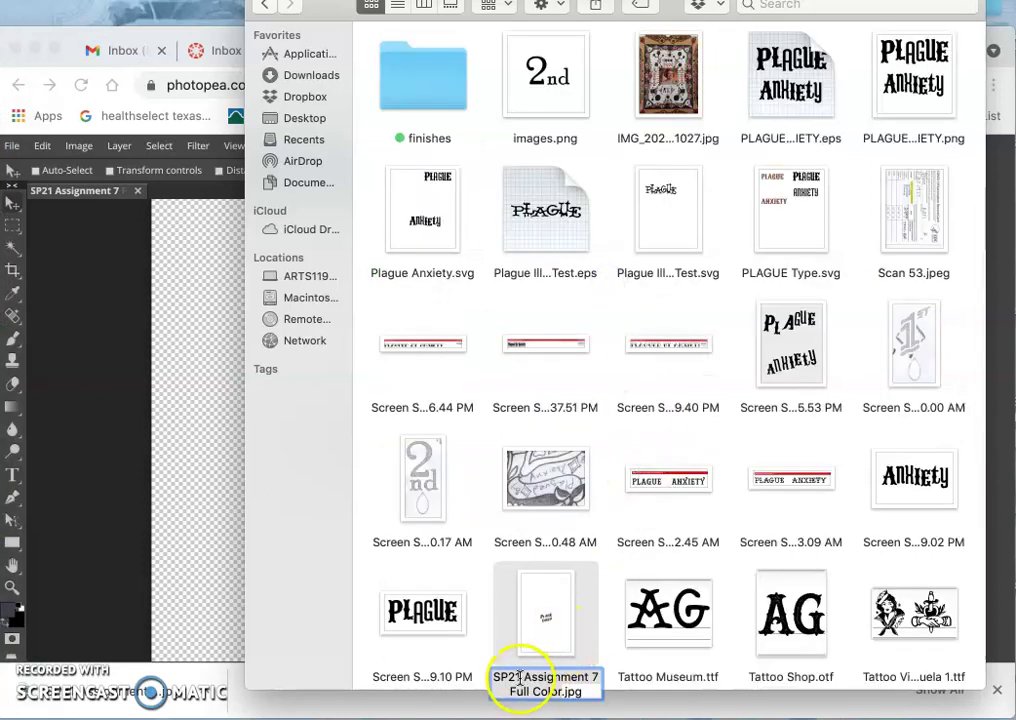
pyautogui.click(516, 680)
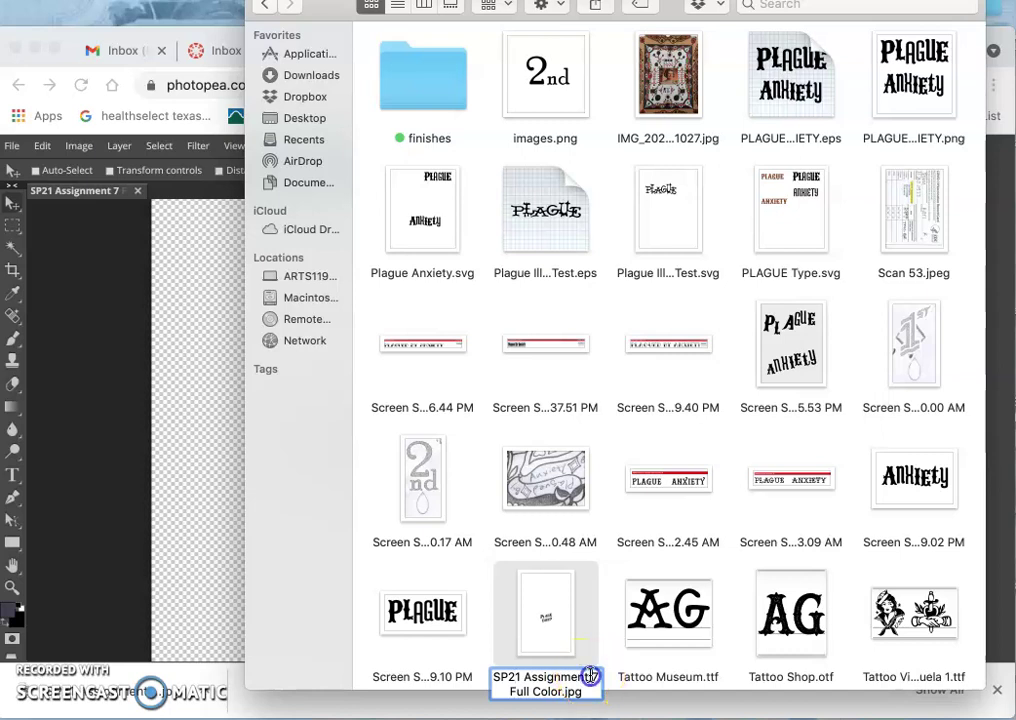
pyautogui.write('8')
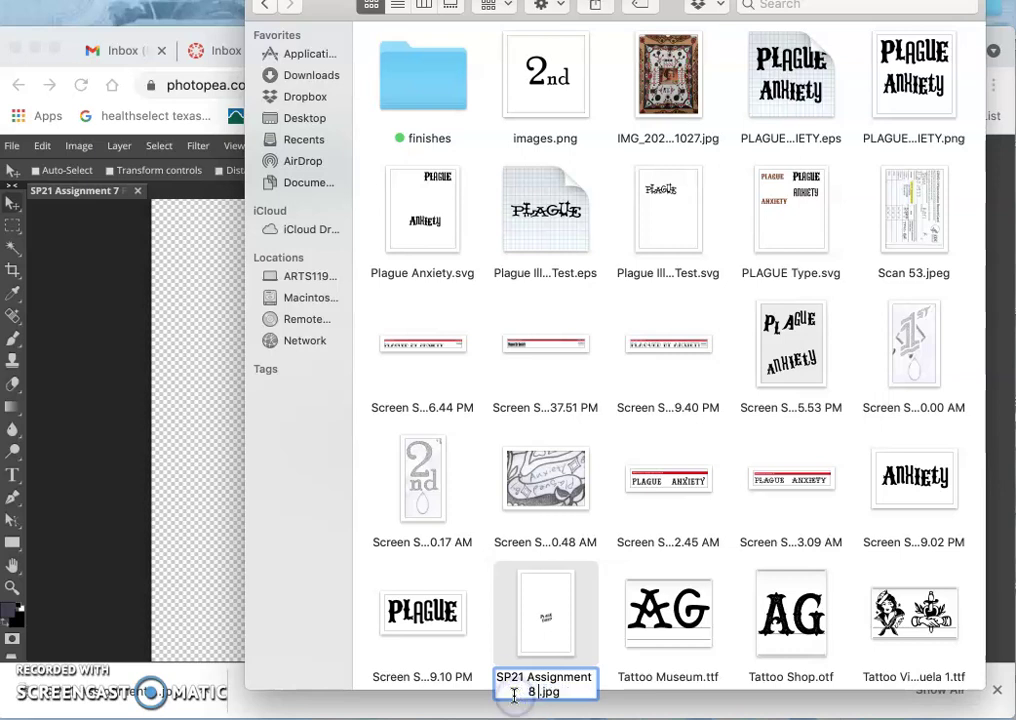
pyautogui.click(608, 612)
# - Open SP21 Assignment 8 Black Text.jpg in Preview and crop to the PLAGUE ANXIETY lettering
pyautogui.click(556, 608)
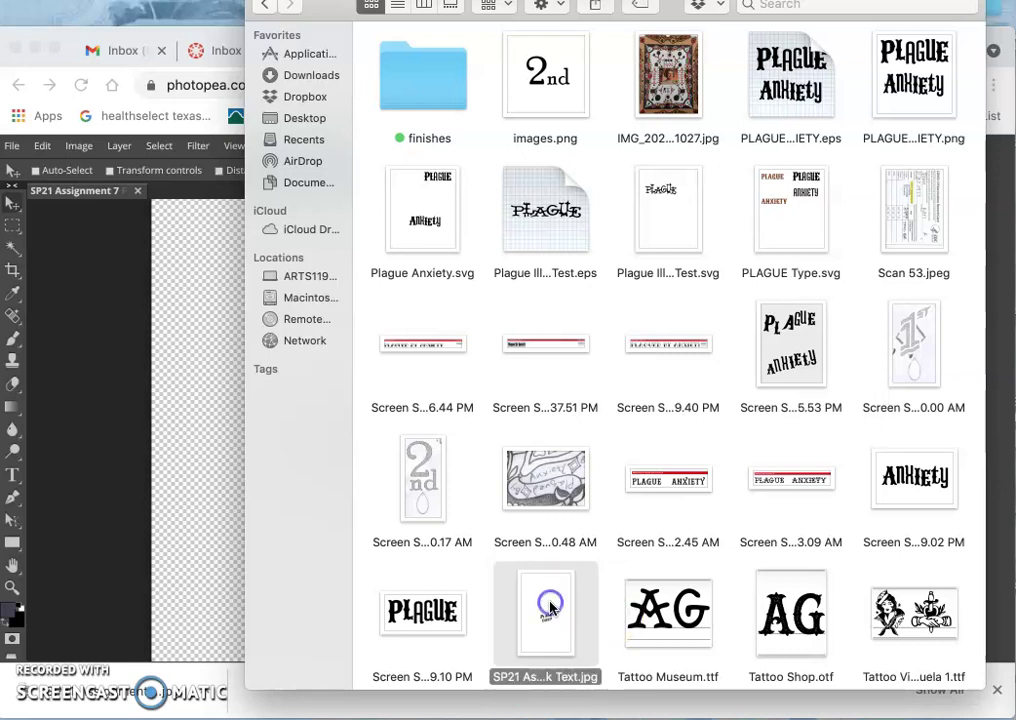
pyautogui.doubleClick(550, 607)
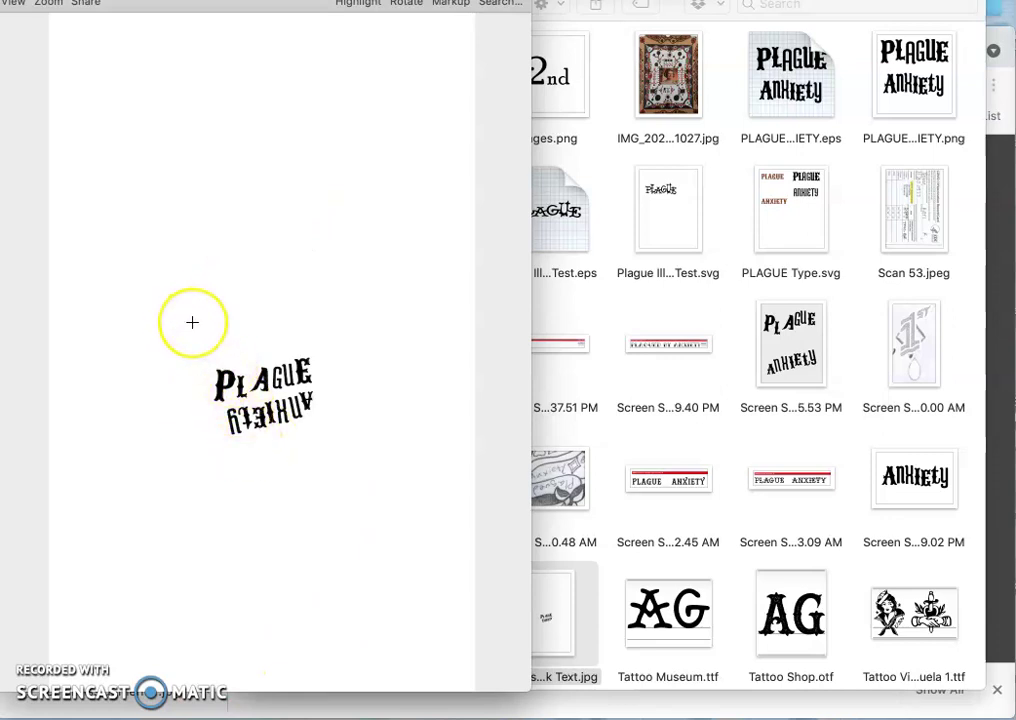
pyautogui.moveTo(195, 323); pyautogui.dragTo(327, 467)
pyautogui.moveTo(262, 0); pyautogui.dragTo(291, 77)
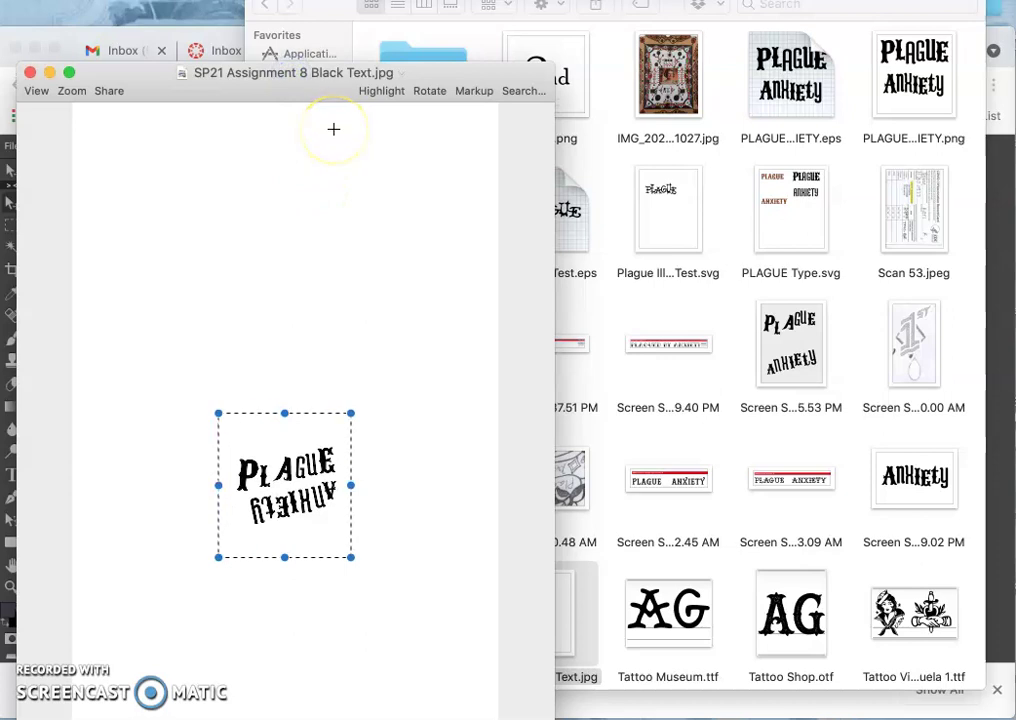
pyautogui.click(334, 124)
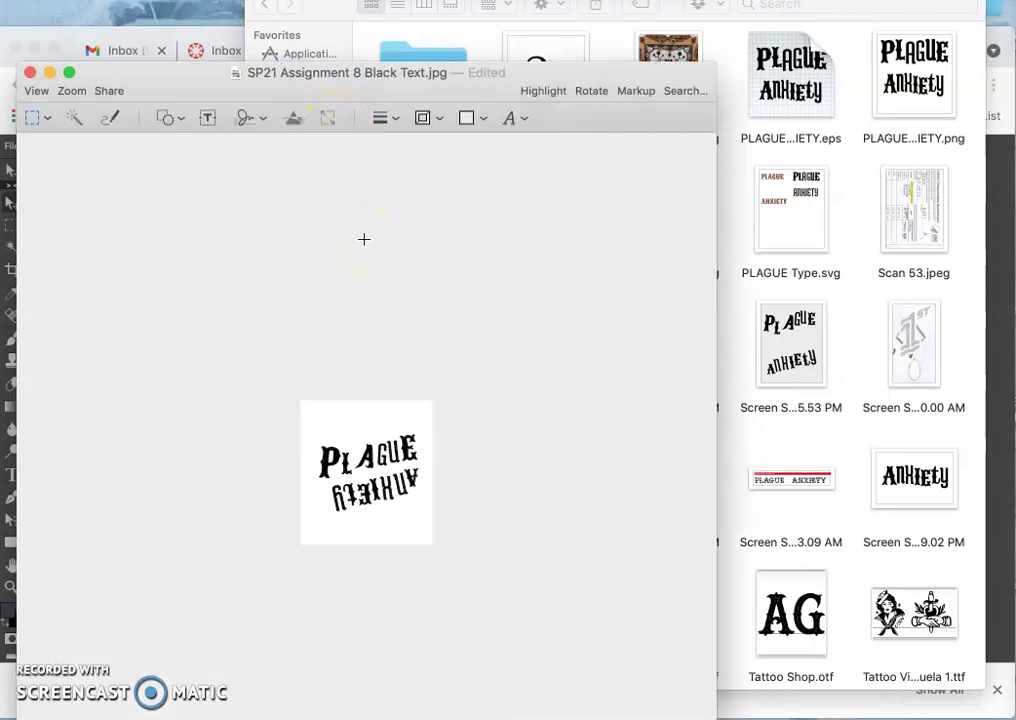
# - Zoom in and out to inspect the cropped lettering's edges, such as the A's crossbar
pyautogui.press('super+plus')
pyautogui.press('super+plus')
pyautogui.press('super+plus')
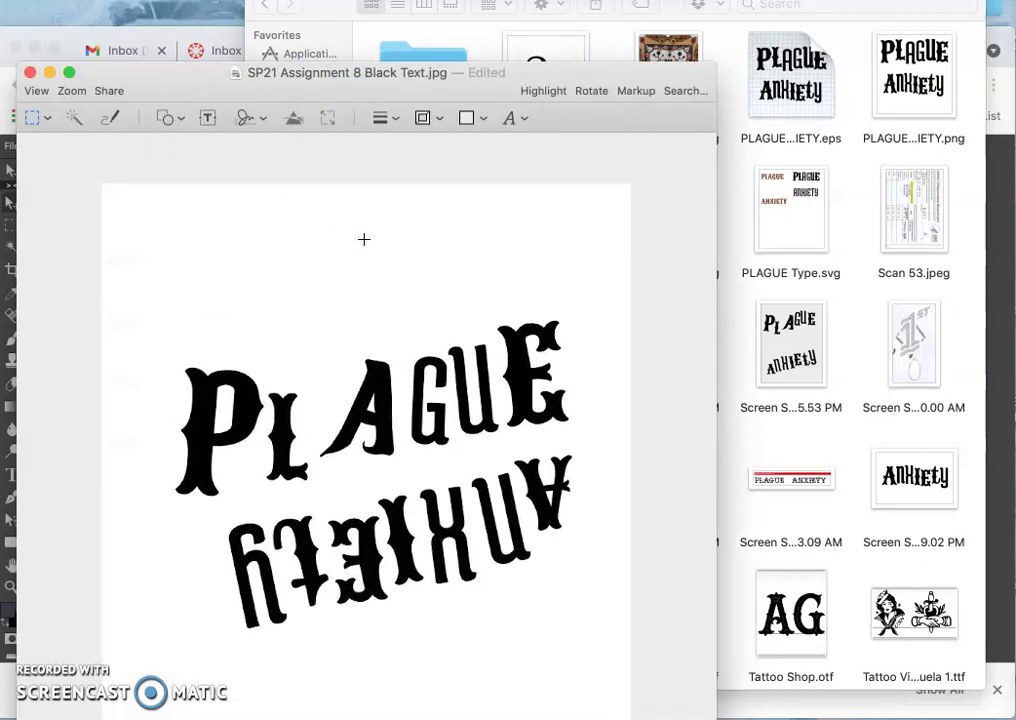
pyautogui.moveTo(455, 93); pyautogui.dragTo(473, 25)
pyautogui.press('super+plus')
pyautogui.press('super+plus')
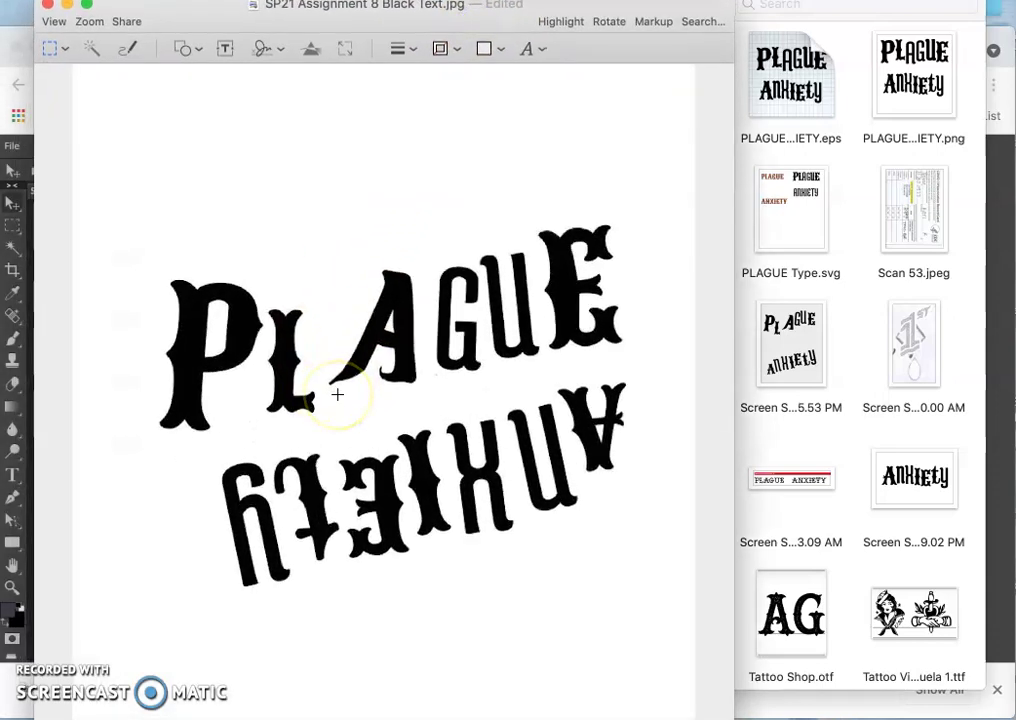
pyautogui.click(458, 302)
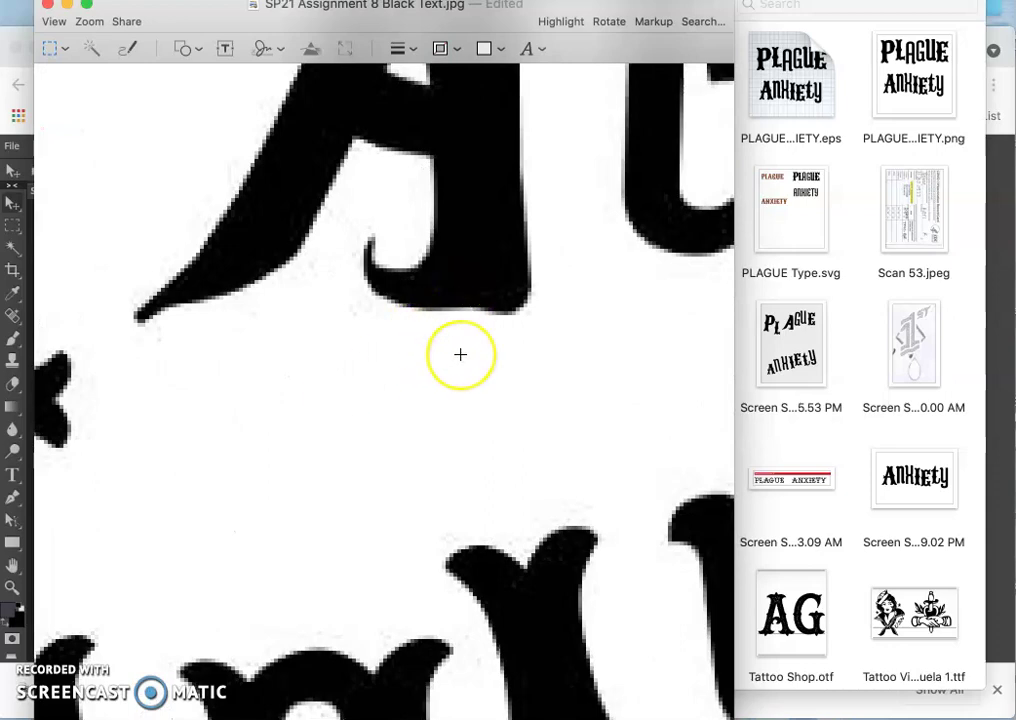
pyautogui.press('super+minus')
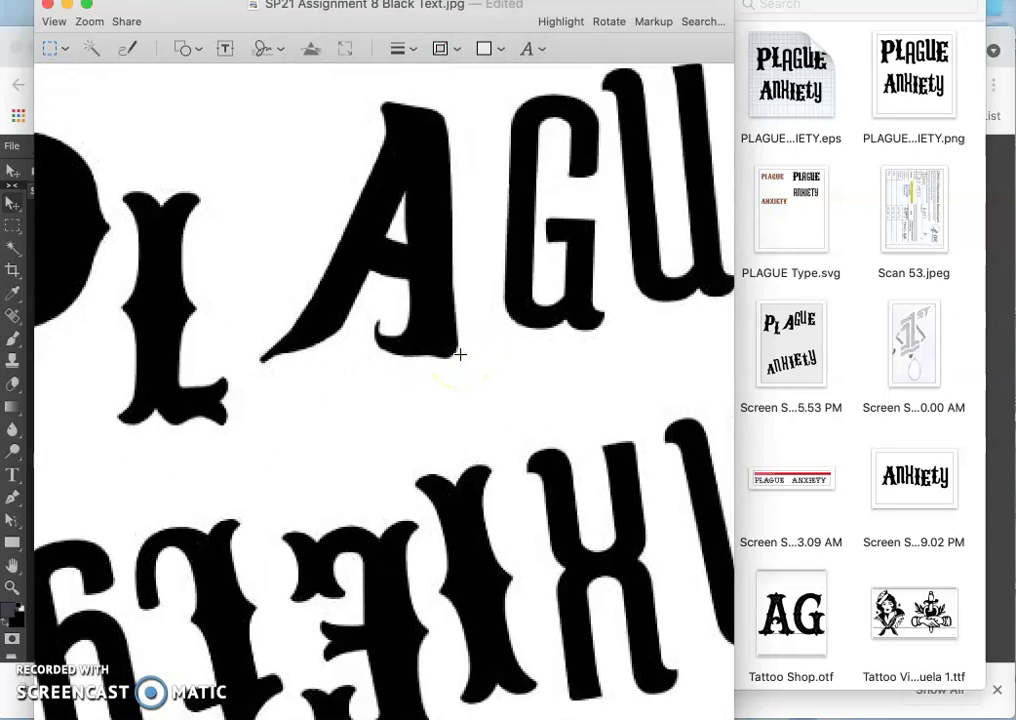
pyautogui.press('super+minus')
pyautogui.press('super+plus')
pyautogui.press('super+plus')
pyautogui.press('super+plus')
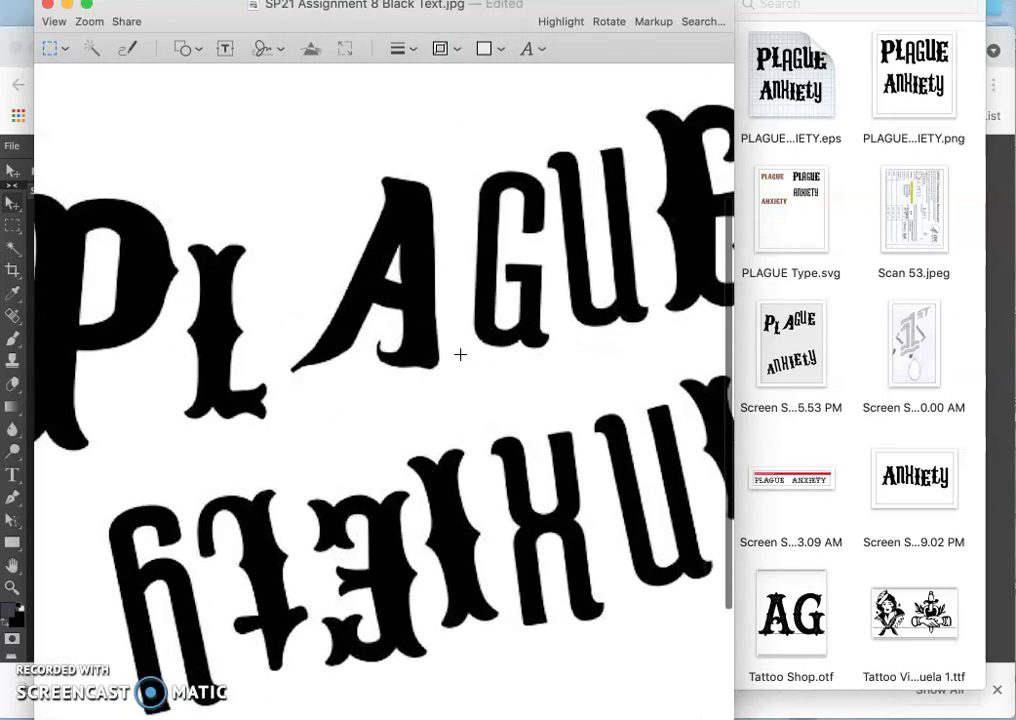
pyautogui.press('super+plus')
pyautogui.press('super+plus')
pyautogui.press('super+plus')
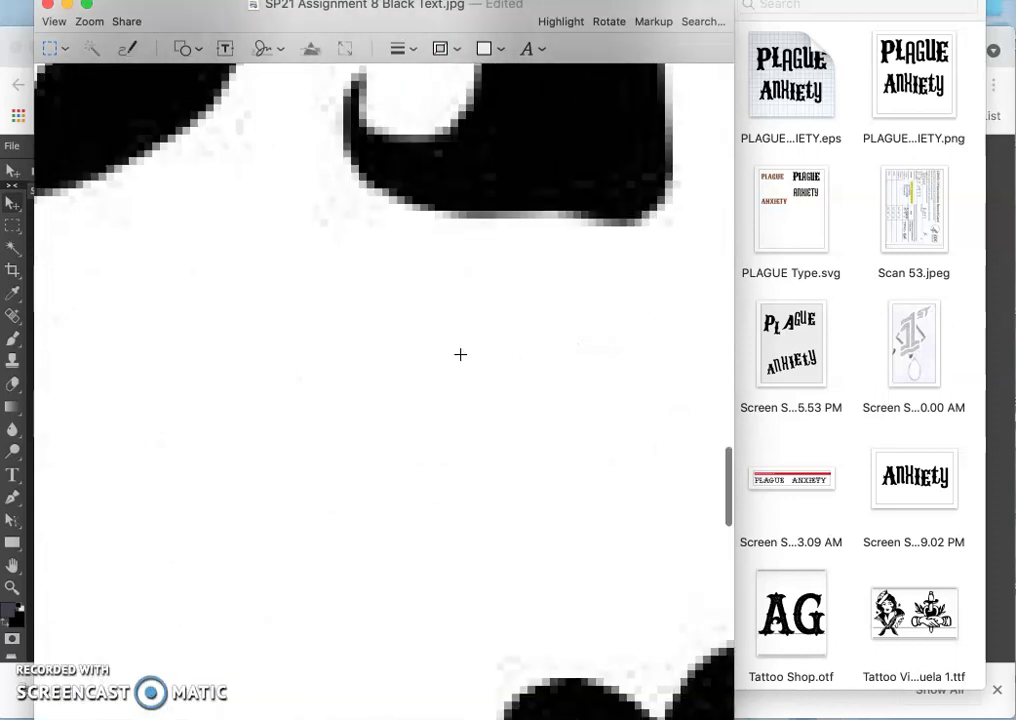
pyautogui.scroll(5, 459, 354)
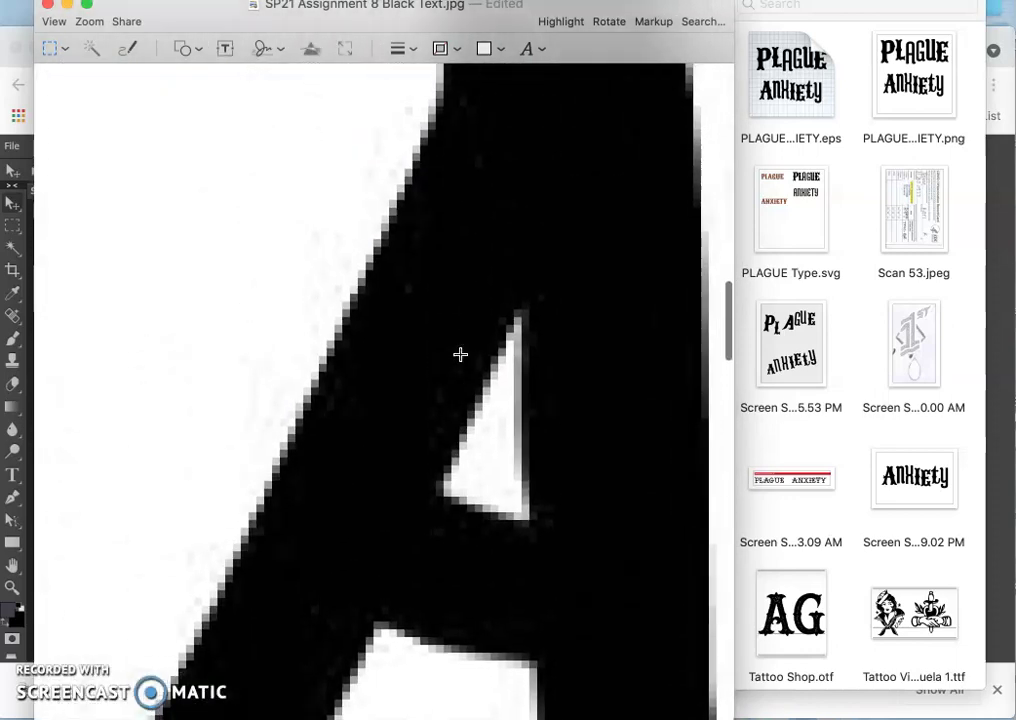
pyautogui.hscroll(2, 459, 354)
pyautogui.hscroll(4, 540, 353)
pyautogui.press('super+minus')
pyautogui.press('super+minus')
pyautogui.press('super+minus')
pyautogui.press('super+minus')
pyautogui.press('super+minus')
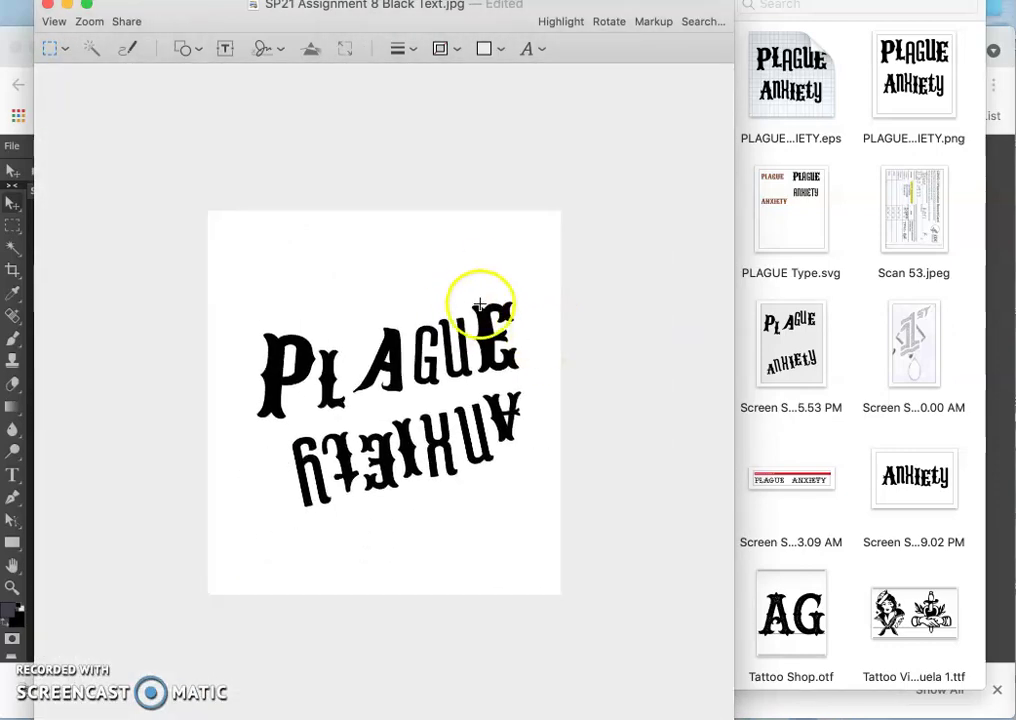
pyautogui.click(125, 0)
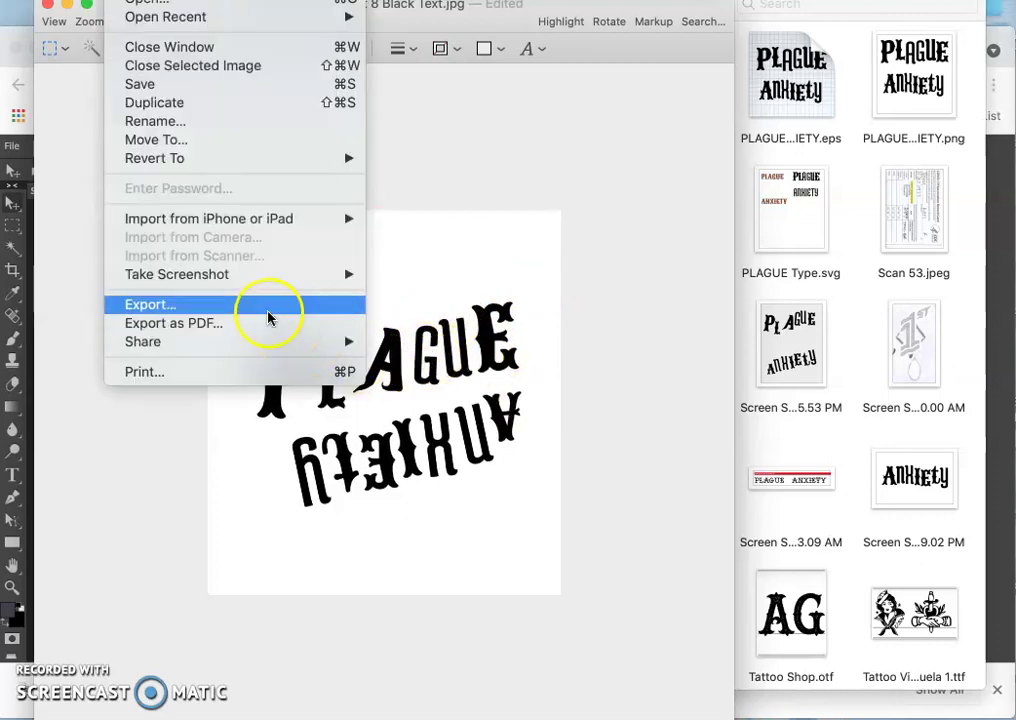
pyautogui.click(430, 234)
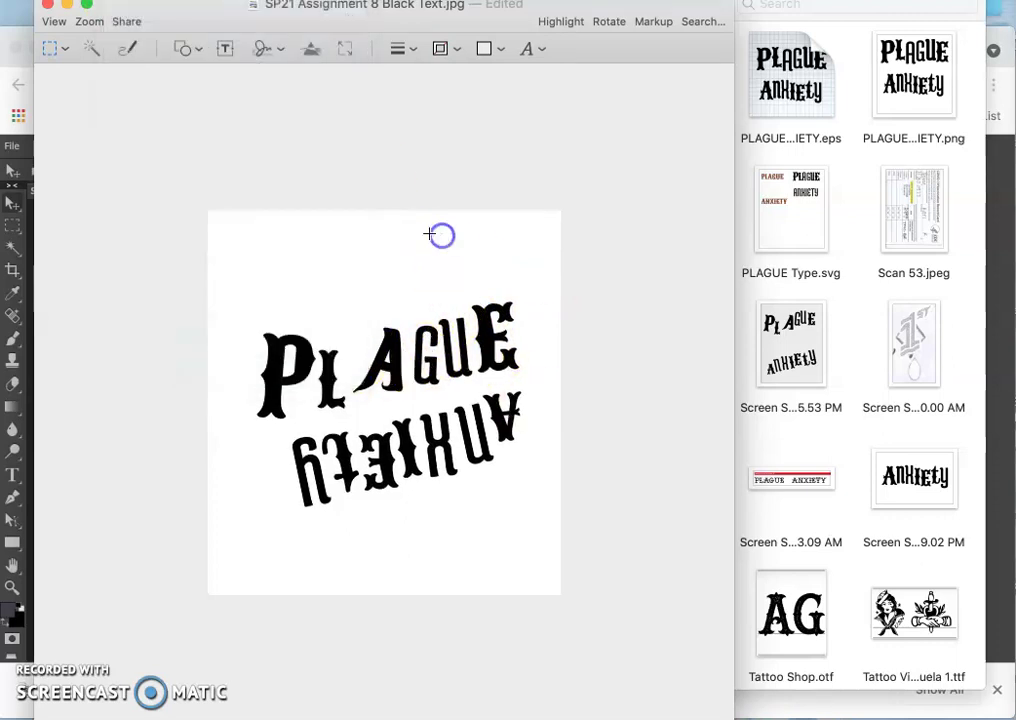
# - Close Preview, tag SP21 Assignment 8 Black Text.jpg blue, and bring Photopea forward
pyautogui.click(47, 7)
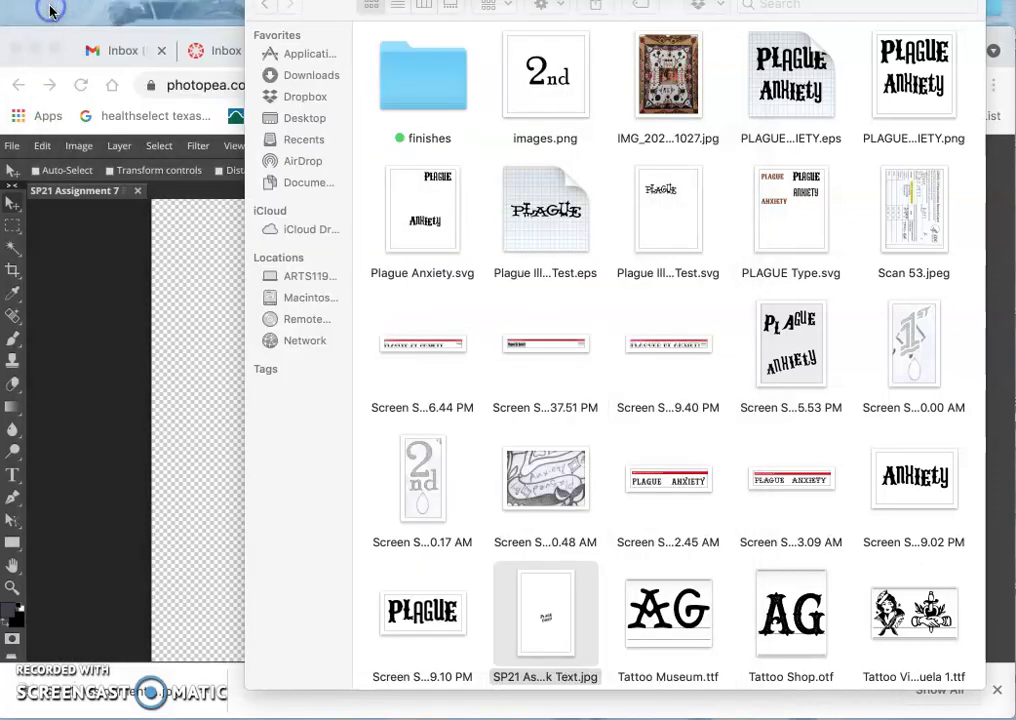
pyautogui.rightClick(545, 680)
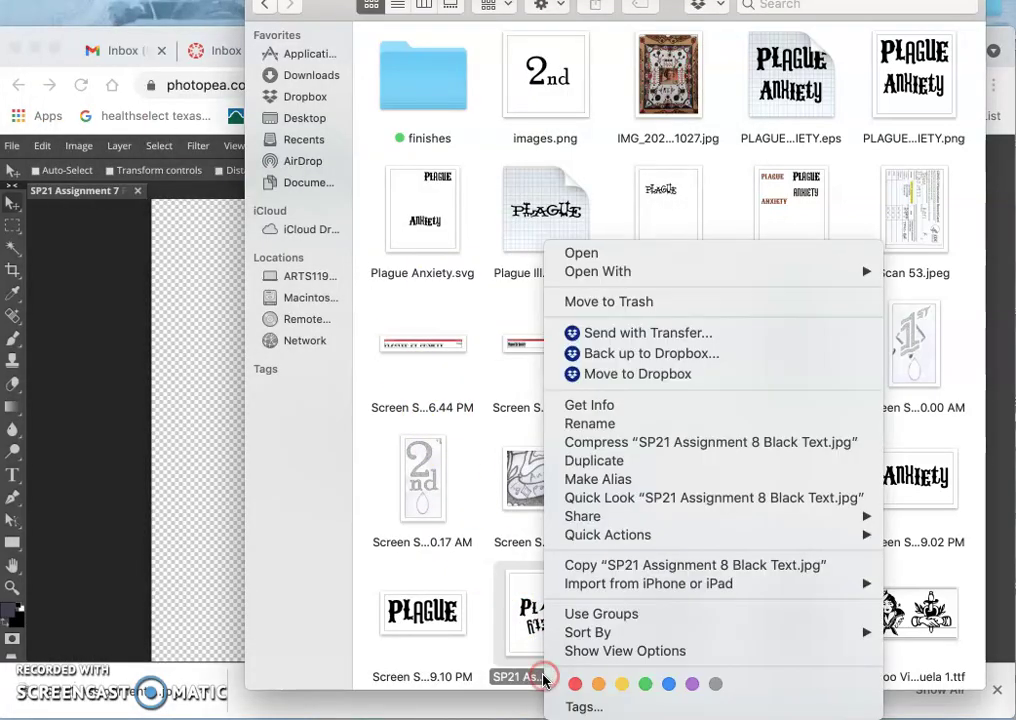
pyautogui.click(670, 685)
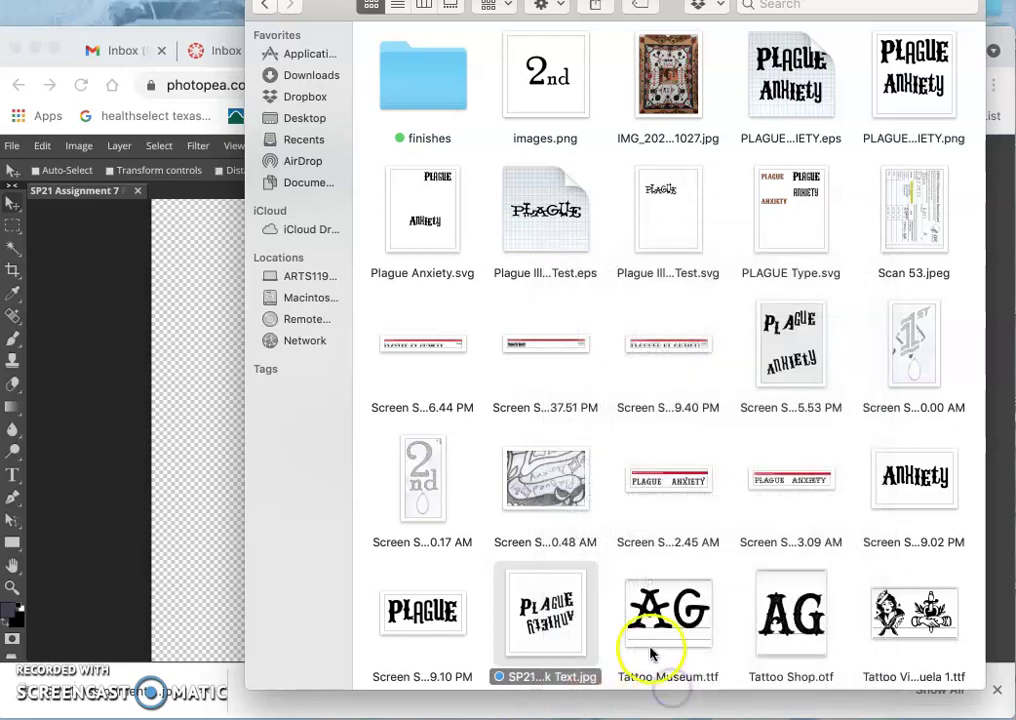
pyautogui.click(175, 375)
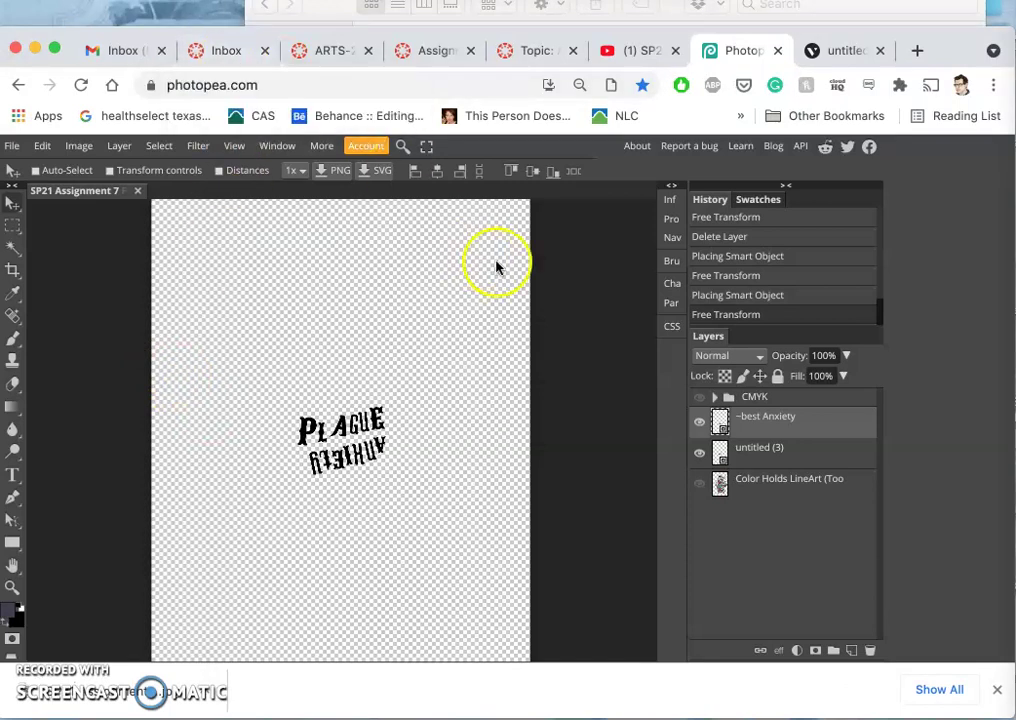
# - Show Color Holds LineArt, duplicate ~best Anxiety and untitled (3), then select the ~best Anxiety copy
pyautogui.click(699, 484)
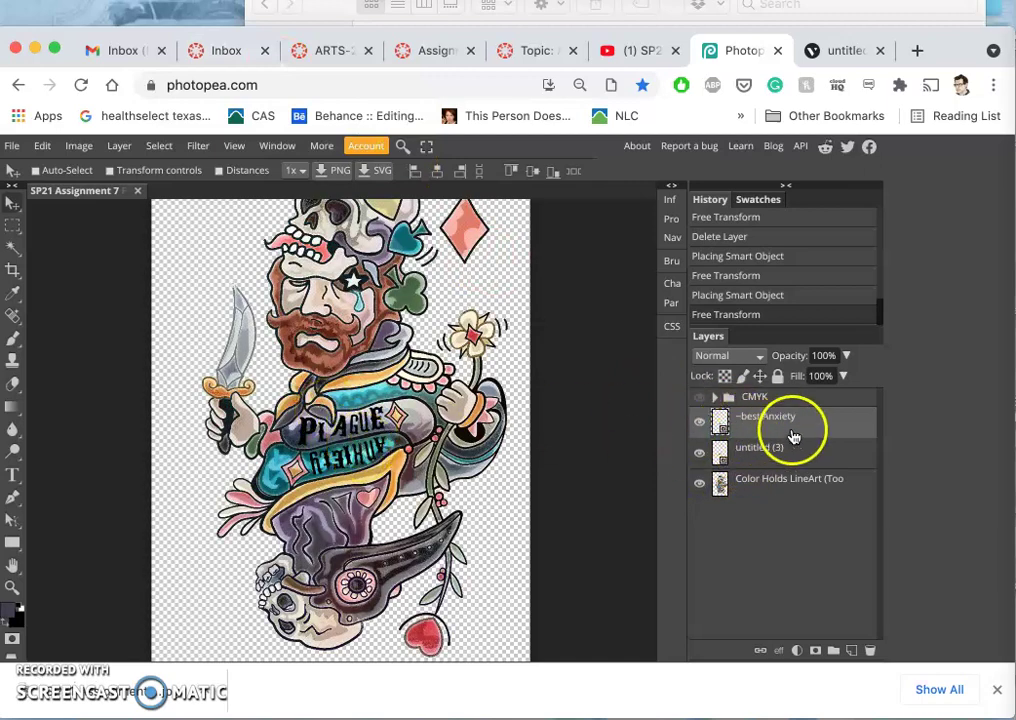
pyautogui.keyDown('shift'); pyautogui.click(783, 456); pyautogui.keyUp('shift')
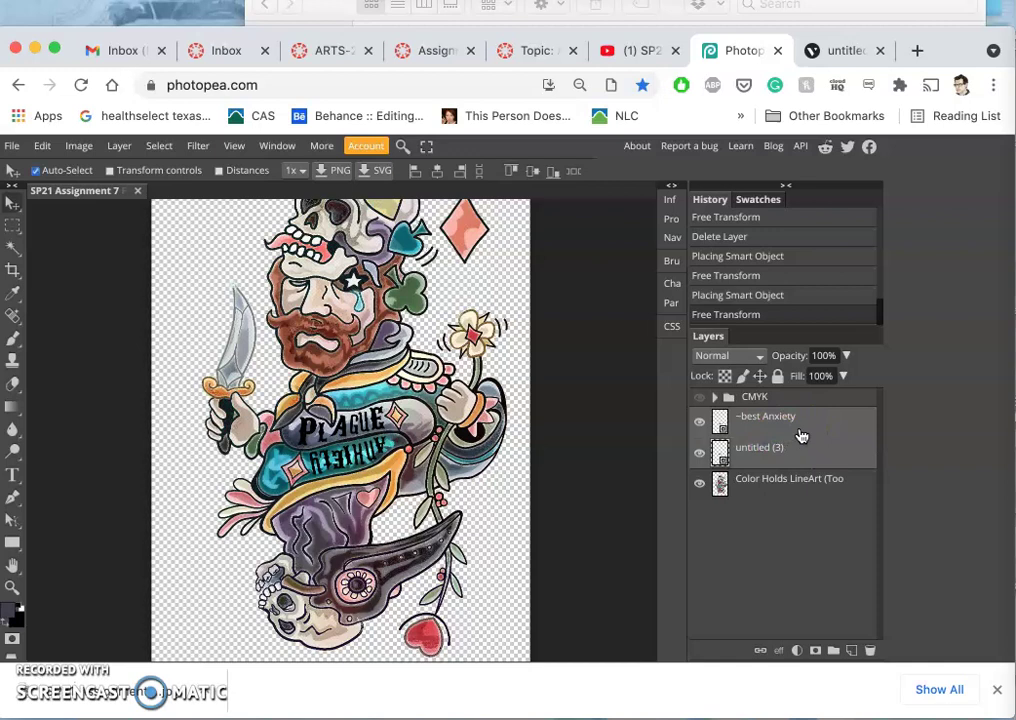
pyautogui.hotkey('ctrl', 'j')
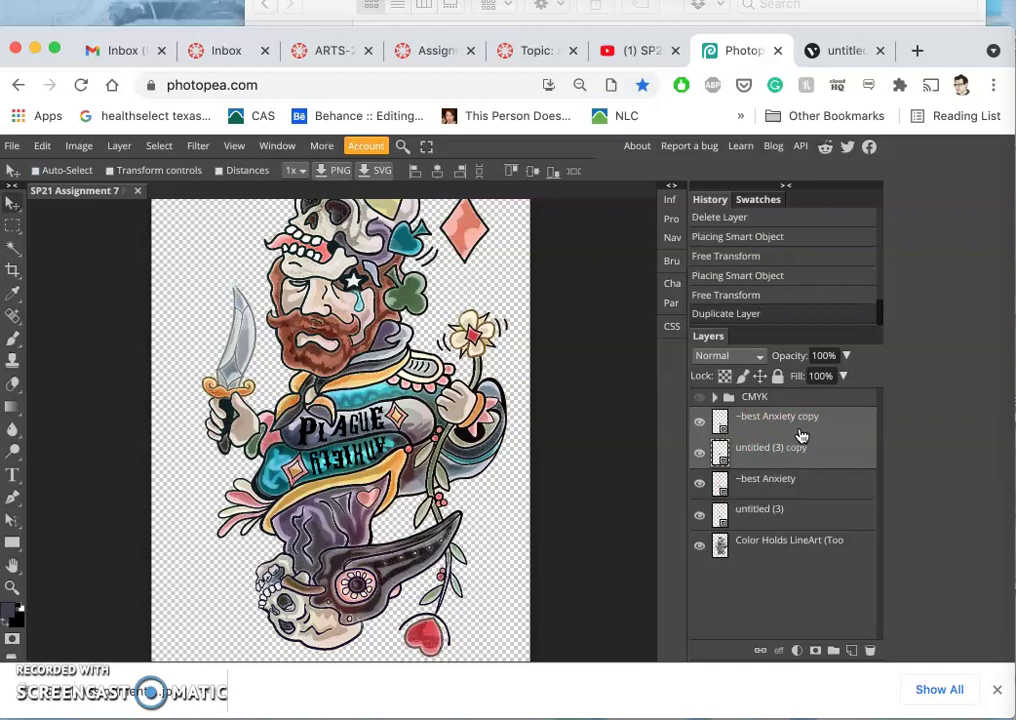
pyautogui.moveTo(801, 436); pyautogui.dragTo(788, 445)
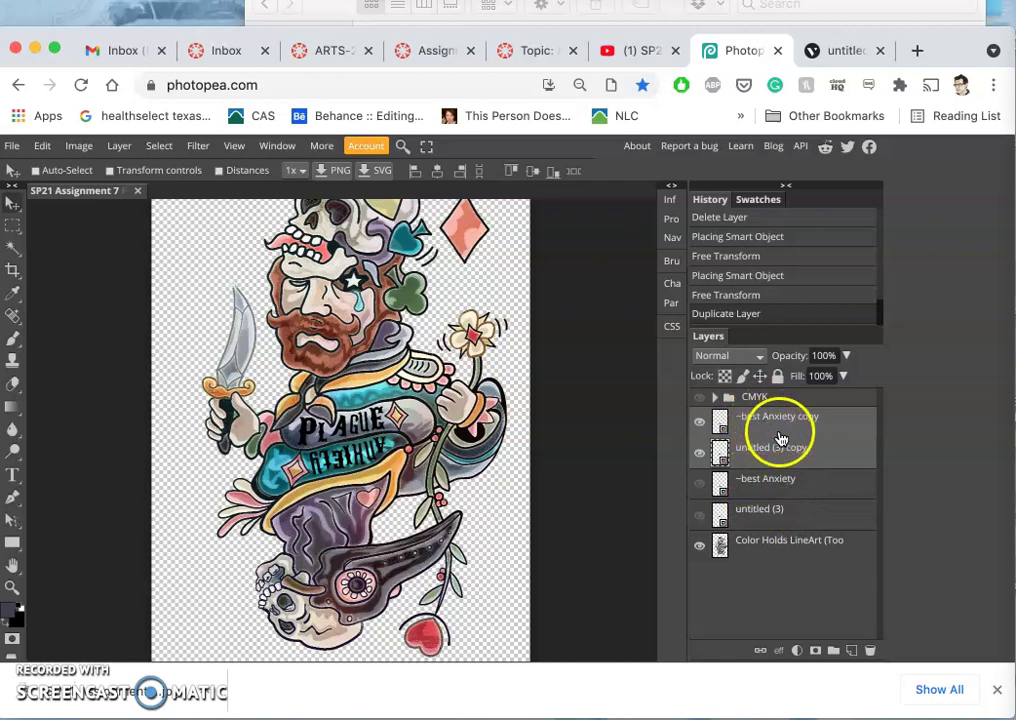
pyautogui.click(827, 432)
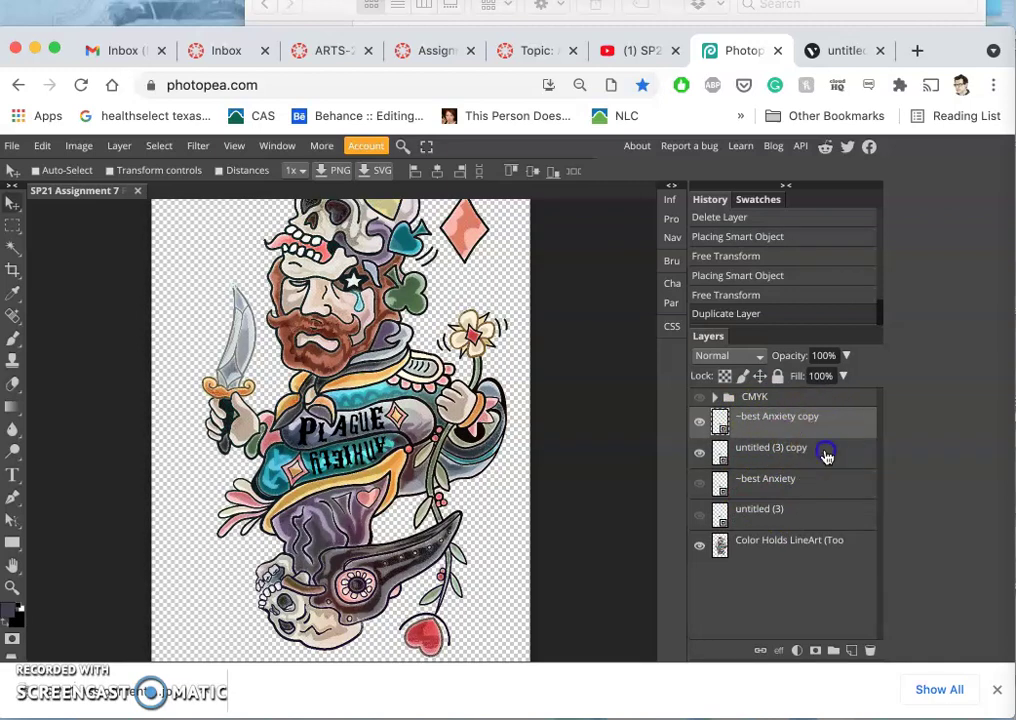
# - Open the Layer Style for 'untitled (3) copy' and move it off the PLAGUE lettering
pyautogui.doubleClick(824, 455)
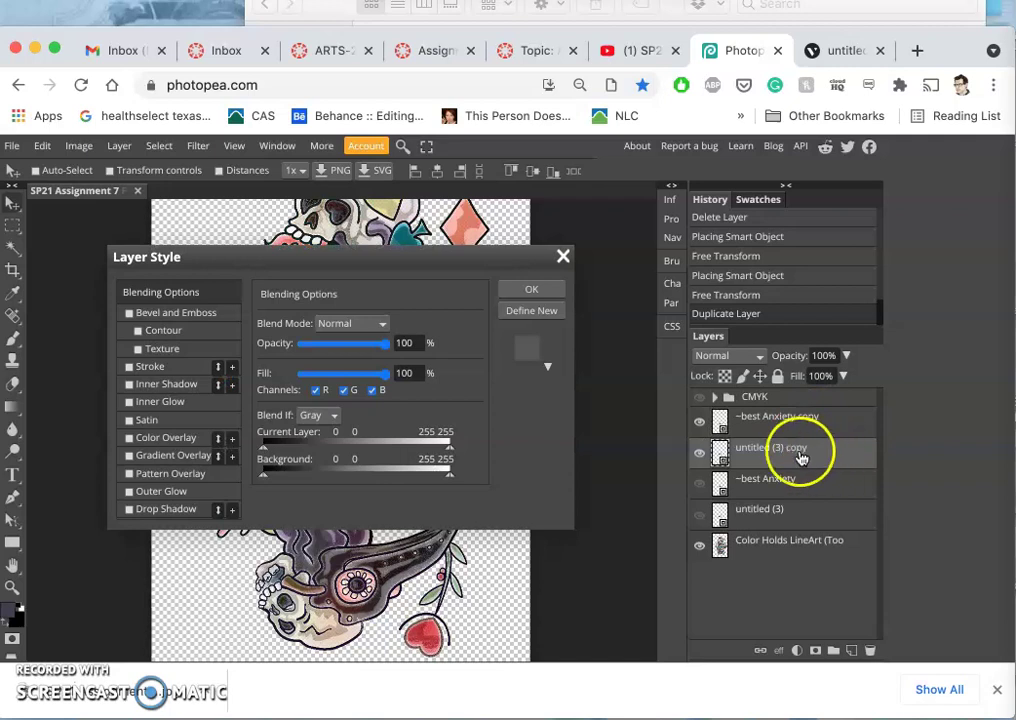
pyautogui.moveTo(506, 257); pyautogui.dragTo(839, 240)
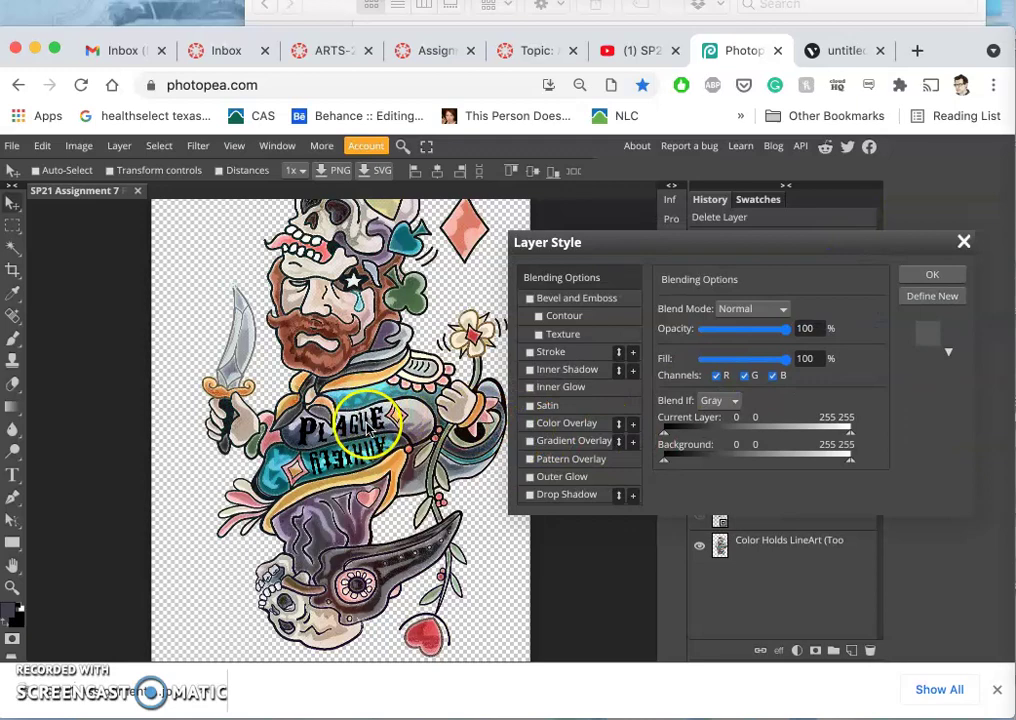
pyautogui.scroll(2, 368, 428)
pyautogui.scroll(5, 368, 428)
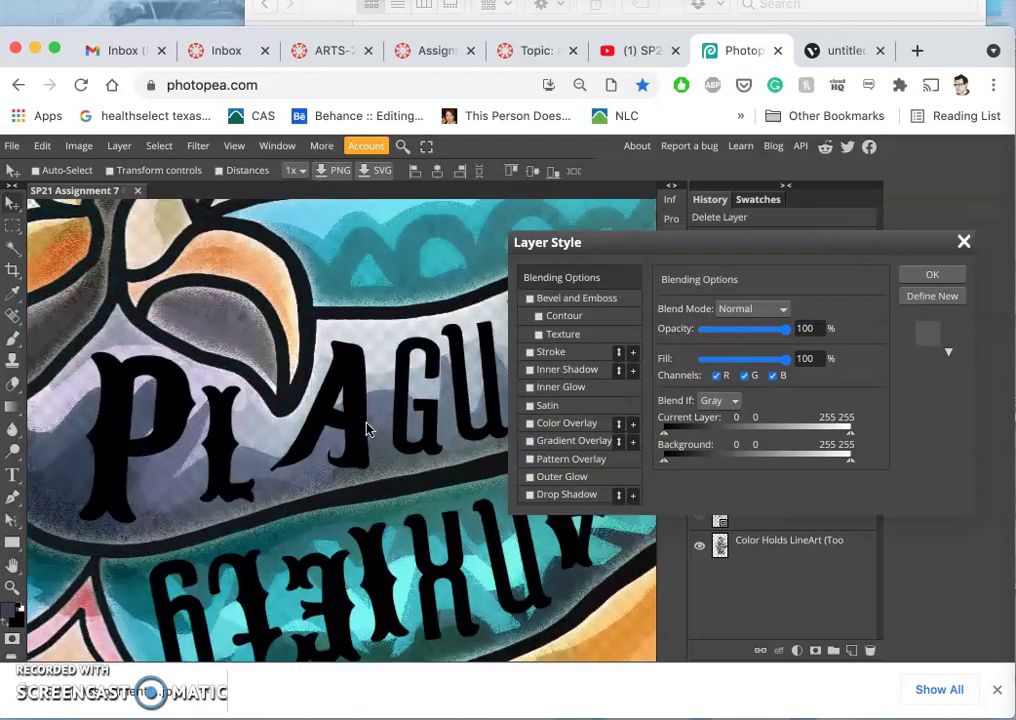
pyautogui.scroll(-1, 368, 428)
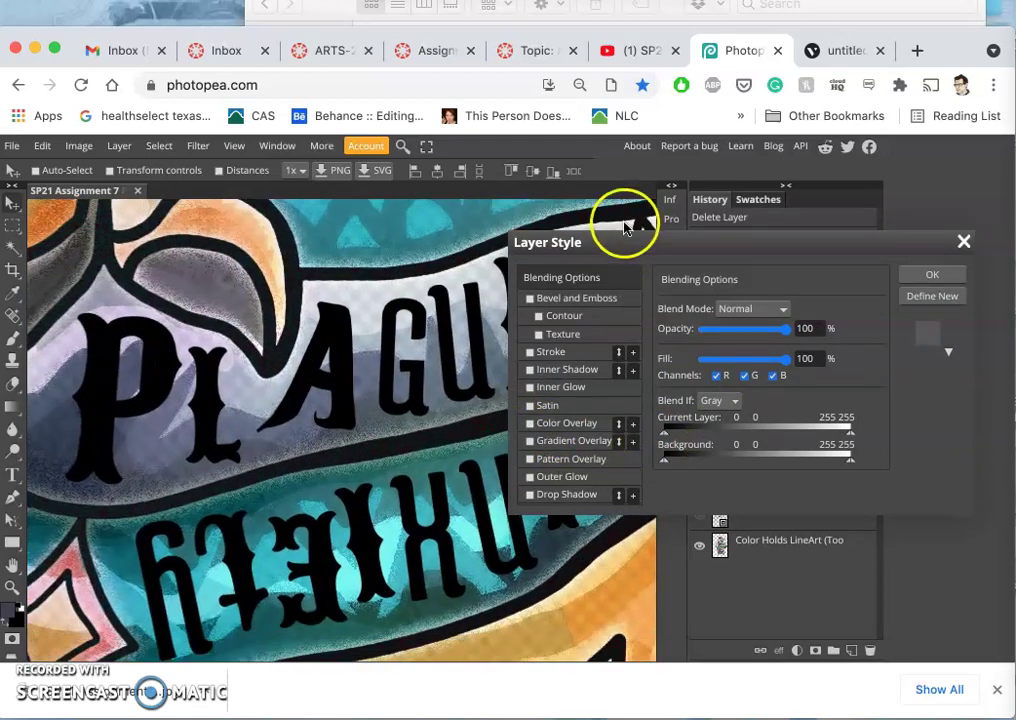
pyautogui.moveTo(633, 244); pyautogui.dragTo(702, 226)
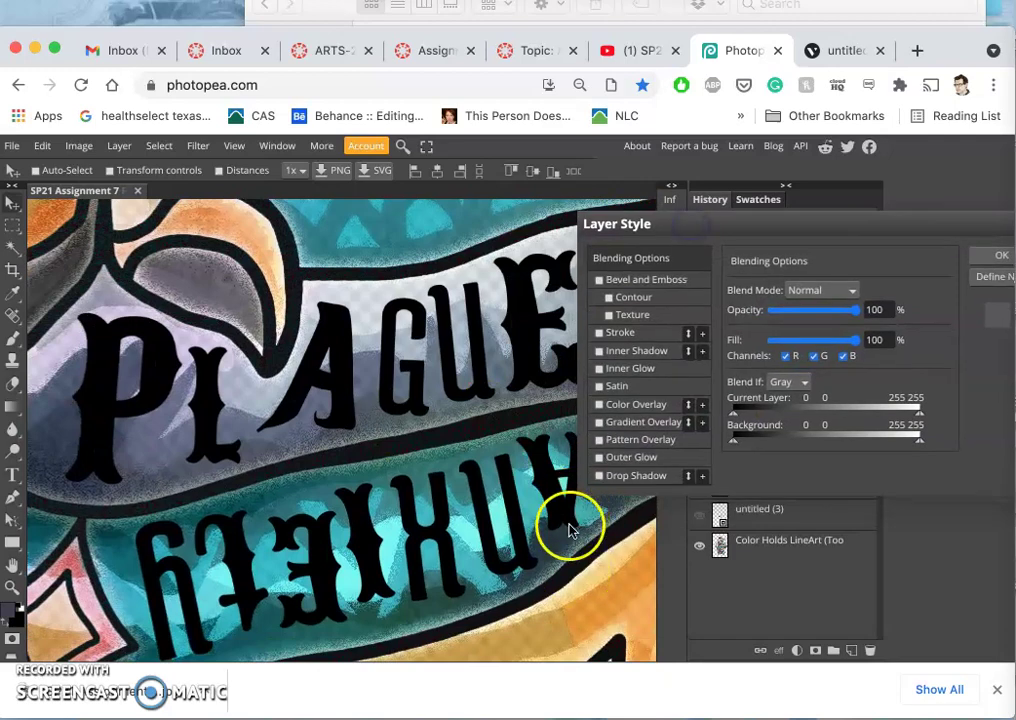
# - Enable Color Overlay and set it to the pale cream fadb99 sampled from the artwork
pyautogui.click(599, 405)
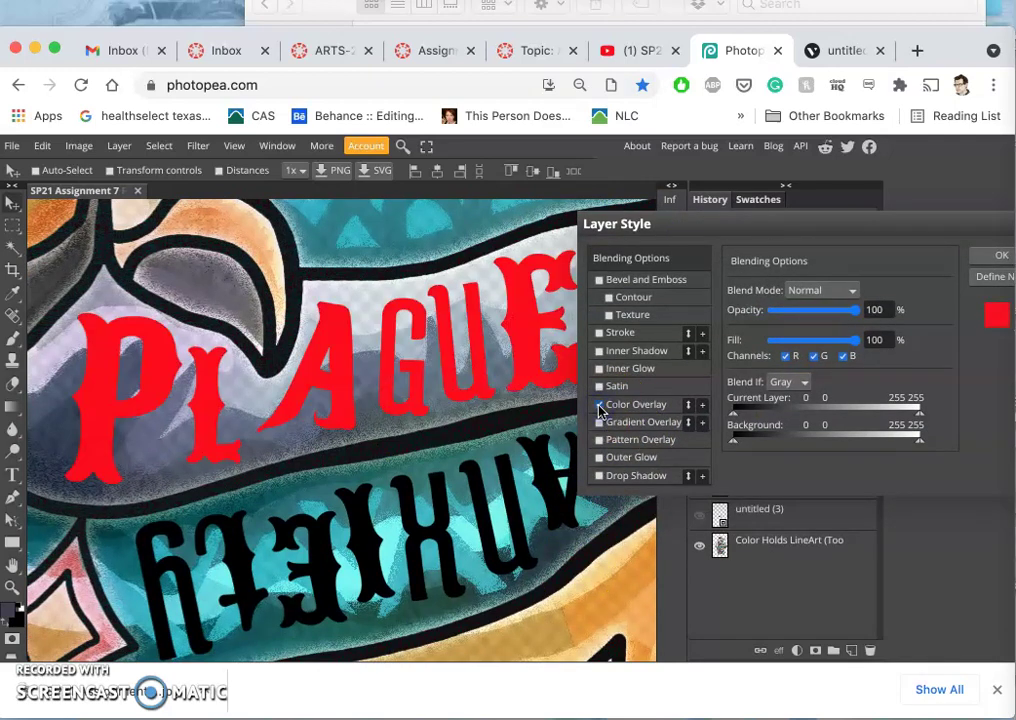
pyautogui.click(622, 404)
pyautogui.click(916, 310)
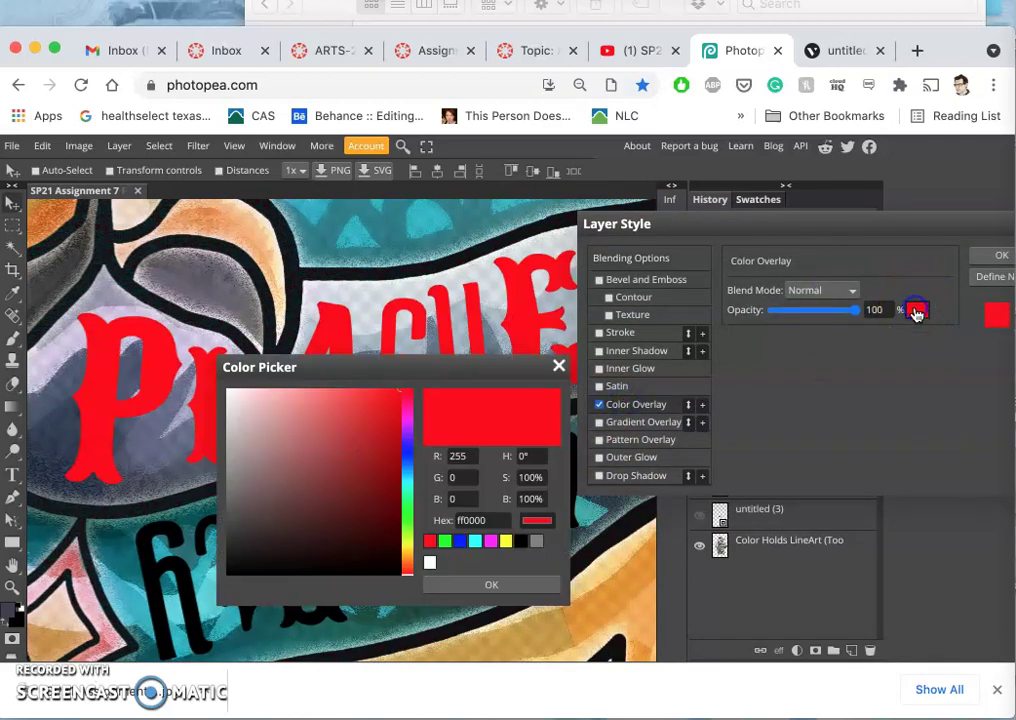
pyautogui.click(622, 597)
pyautogui.click(587, 585)
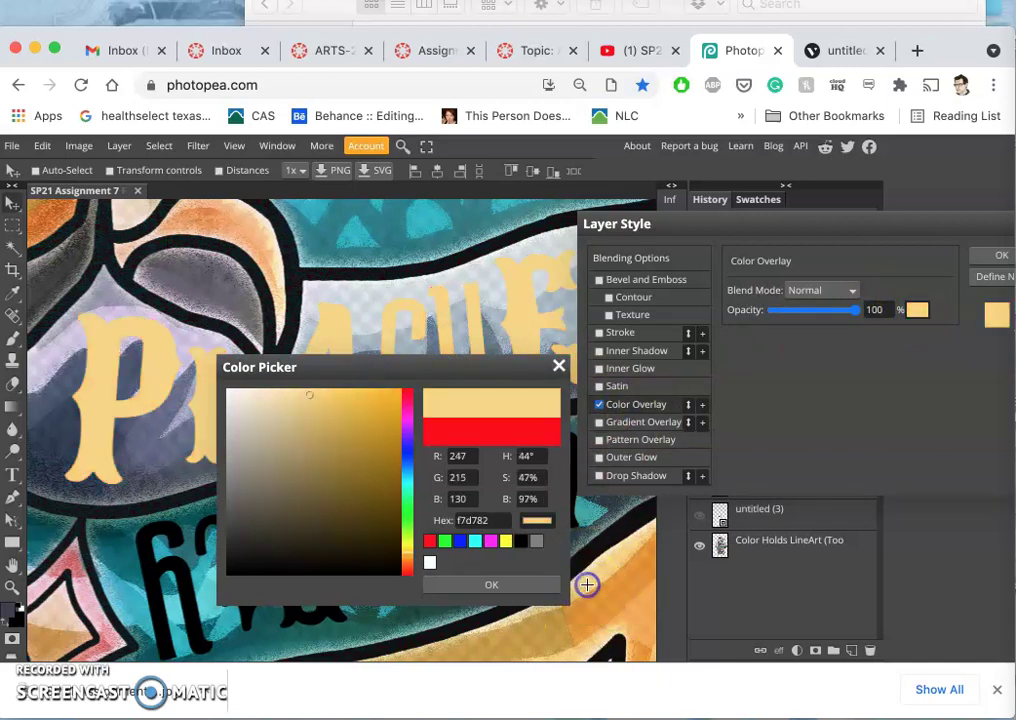
pyautogui.moveTo(591, 585); pyautogui.dragTo(600, 640)
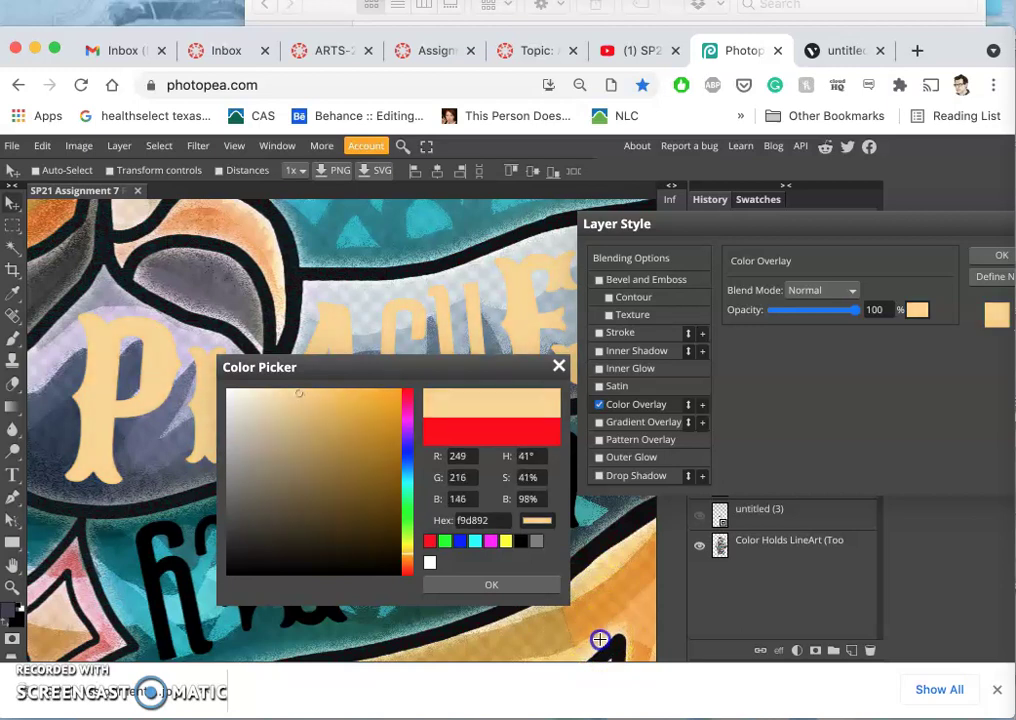
pyautogui.click(491, 584)
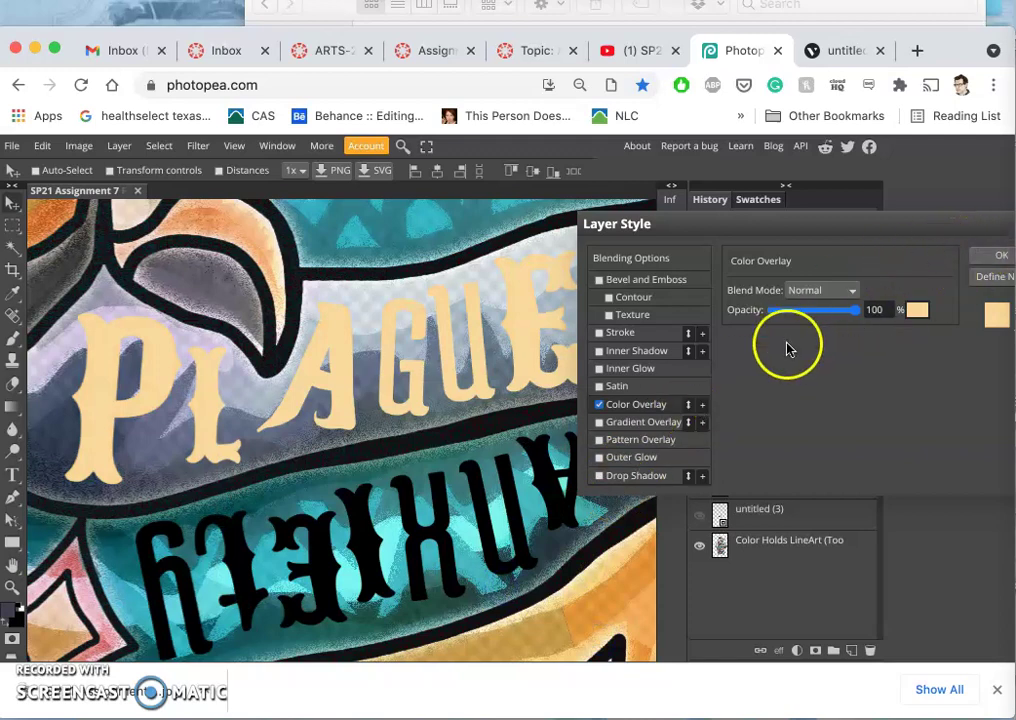
pyautogui.moveTo(680, 223); pyautogui.dragTo(736, 215)
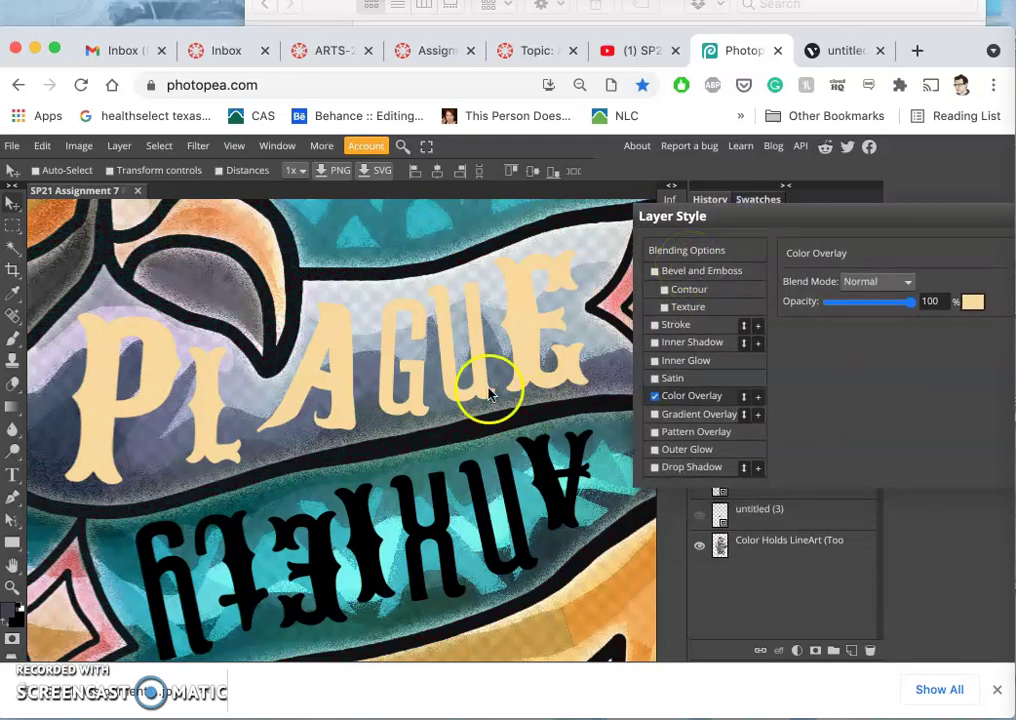
pyautogui.moveTo(483, 368)
pyautogui.mouseDown()
pyautogui.moveTo(528, 356)
pyautogui.moveTo(511, 288)
pyautogui.moveTo(530, 326)
pyautogui.moveTo(528, 298)
pyautogui.moveTo(528, 329)
pyautogui.mouseUp()
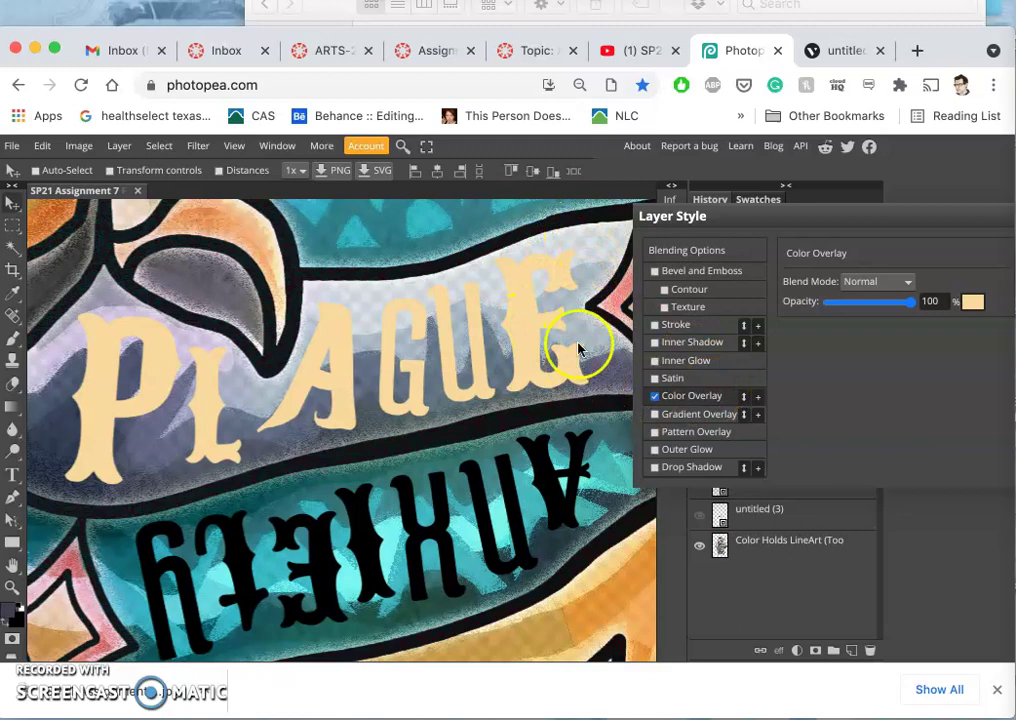
# - Enable Stroke and give it the slate-navy colour 313d5a
pyautogui.click(656, 326)
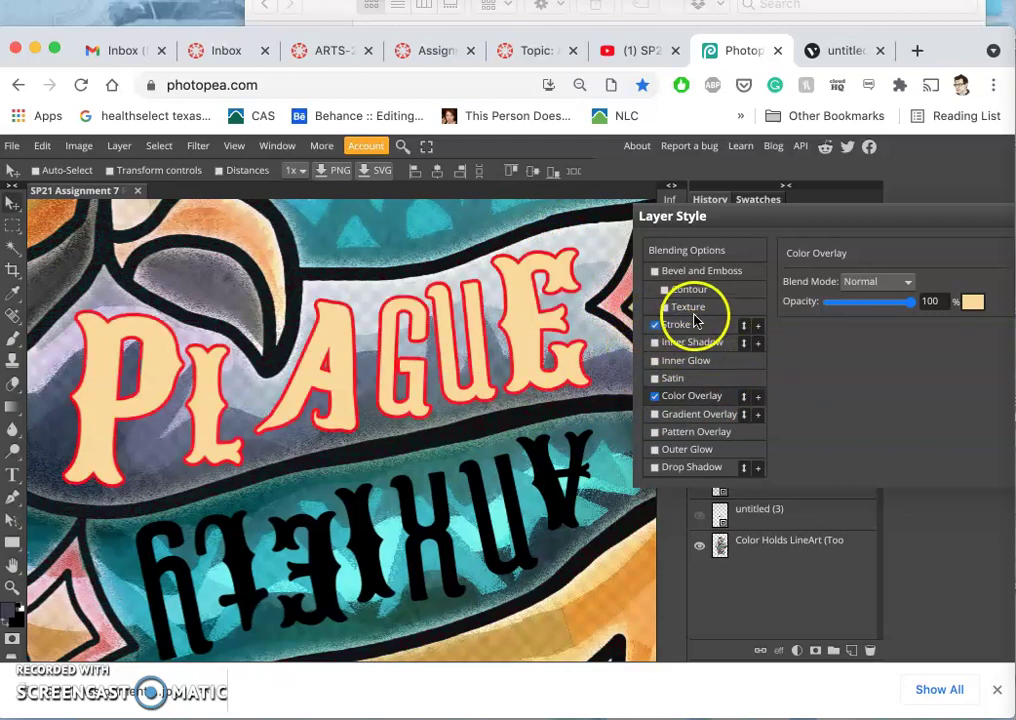
pyautogui.click(690, 324)
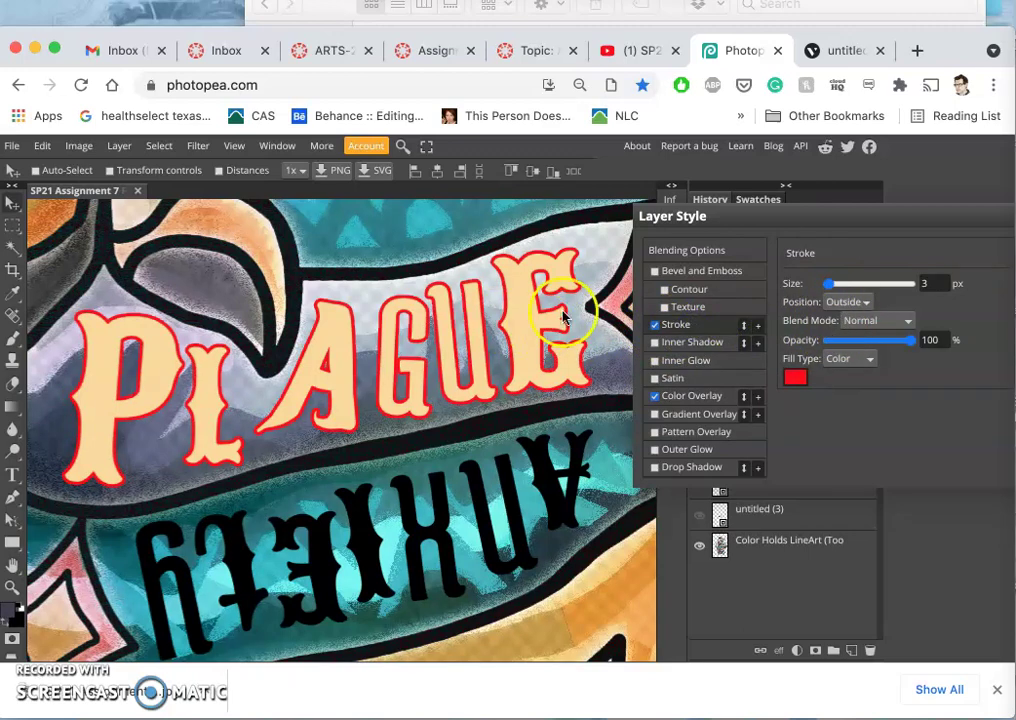
pyautogui.click(795, 377)
pyautogui.moveTo(410, 477); pyautogui.dragTo(413, 460)
pyautogui.click(406, 457)
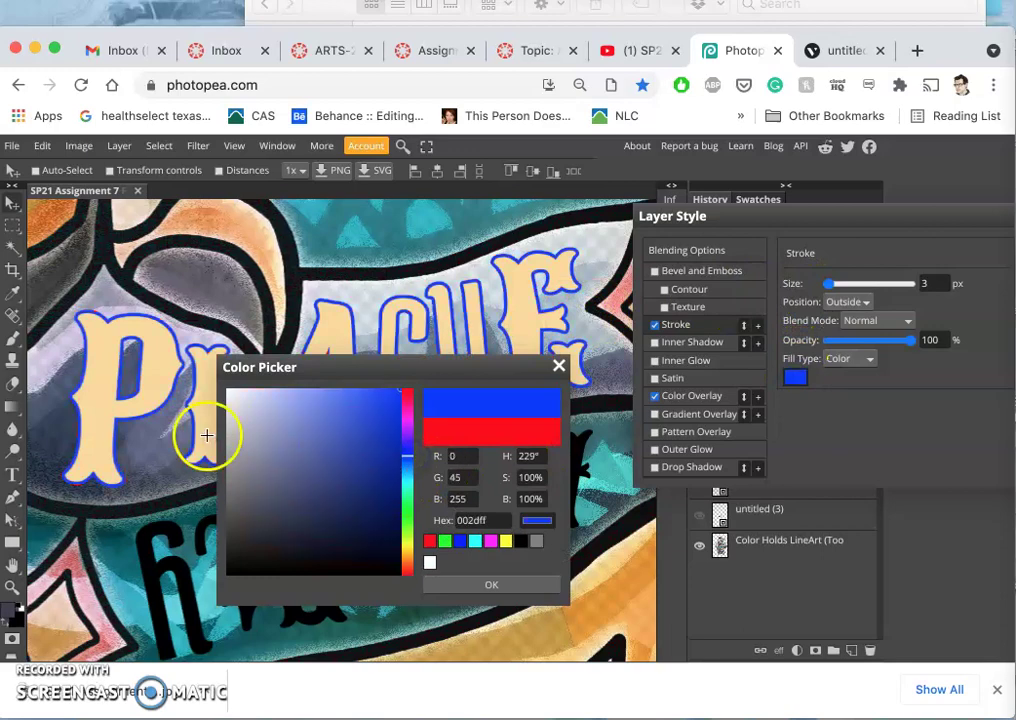
pyautogui.click(53, 476)
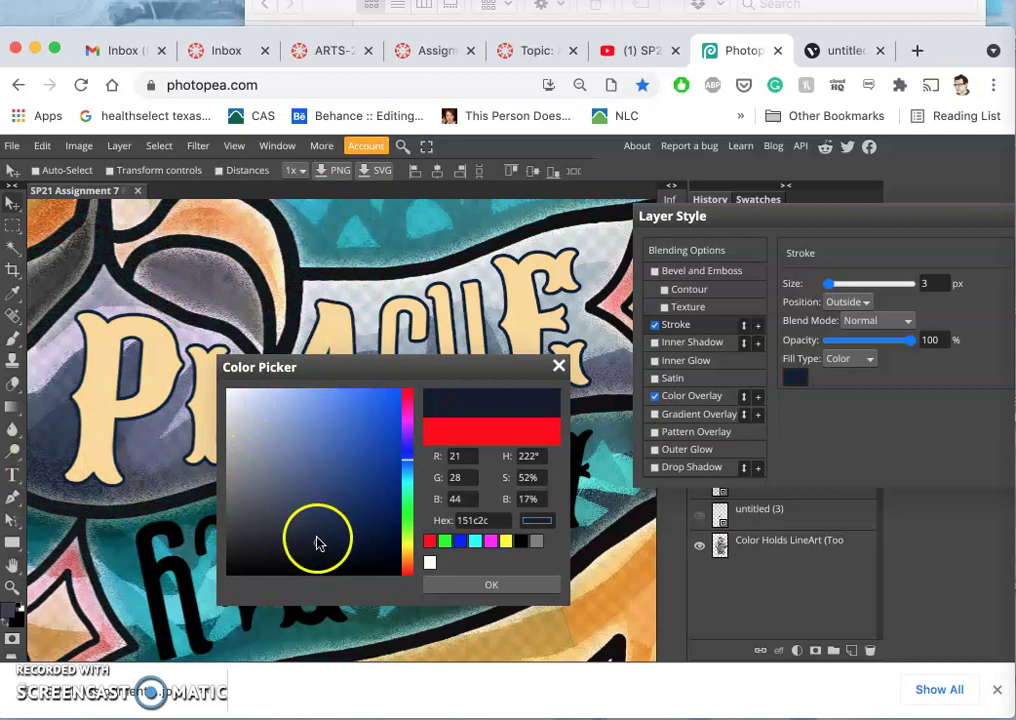
pyautogui.click(481, 583)
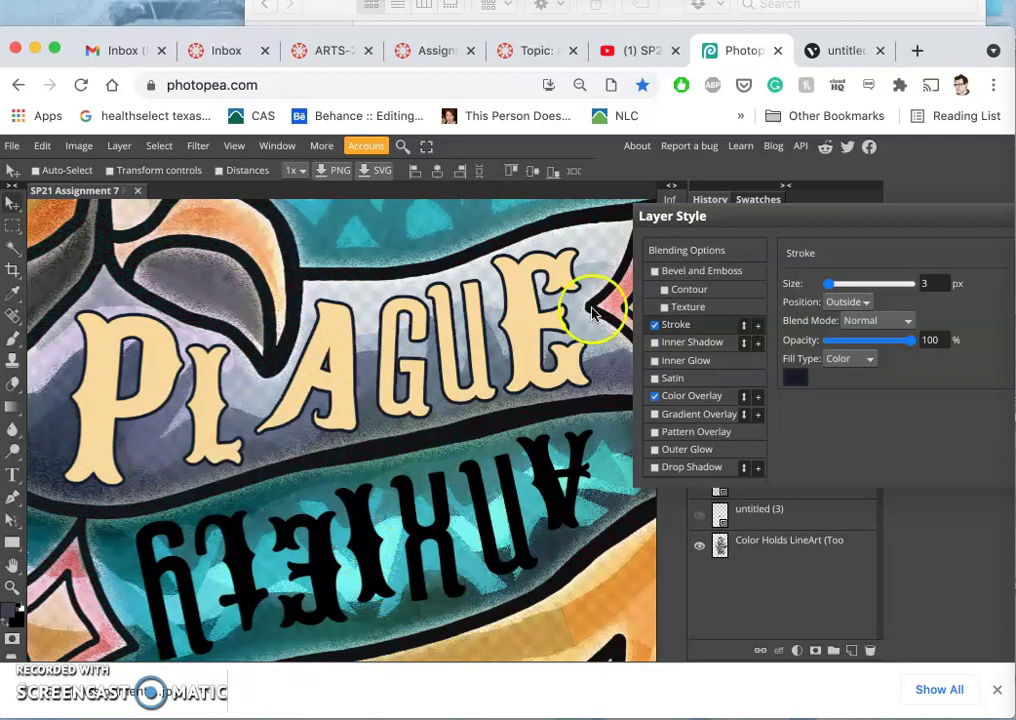
pyautogui.click(797, 379)
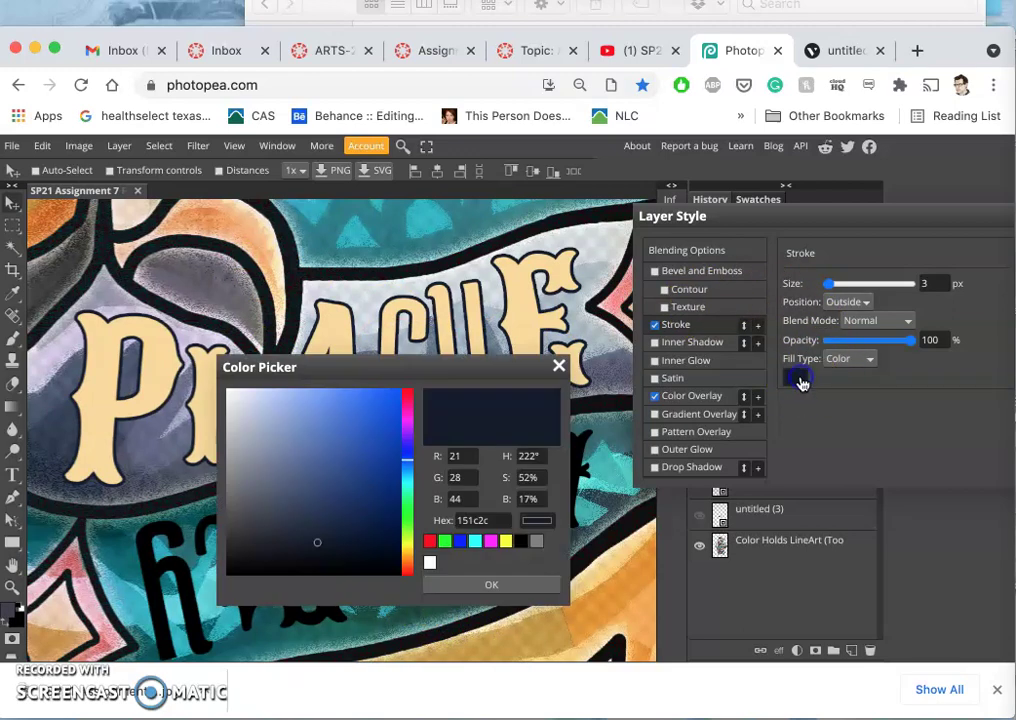
pyautogui.click(307, 513)
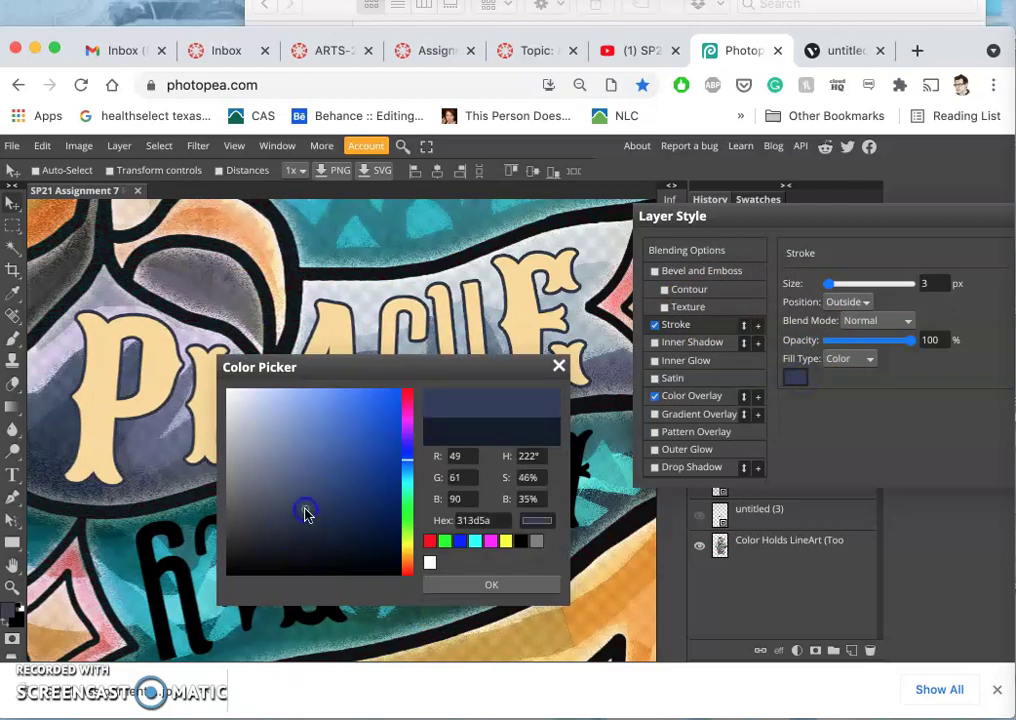
pyautogui.click(447, 590)
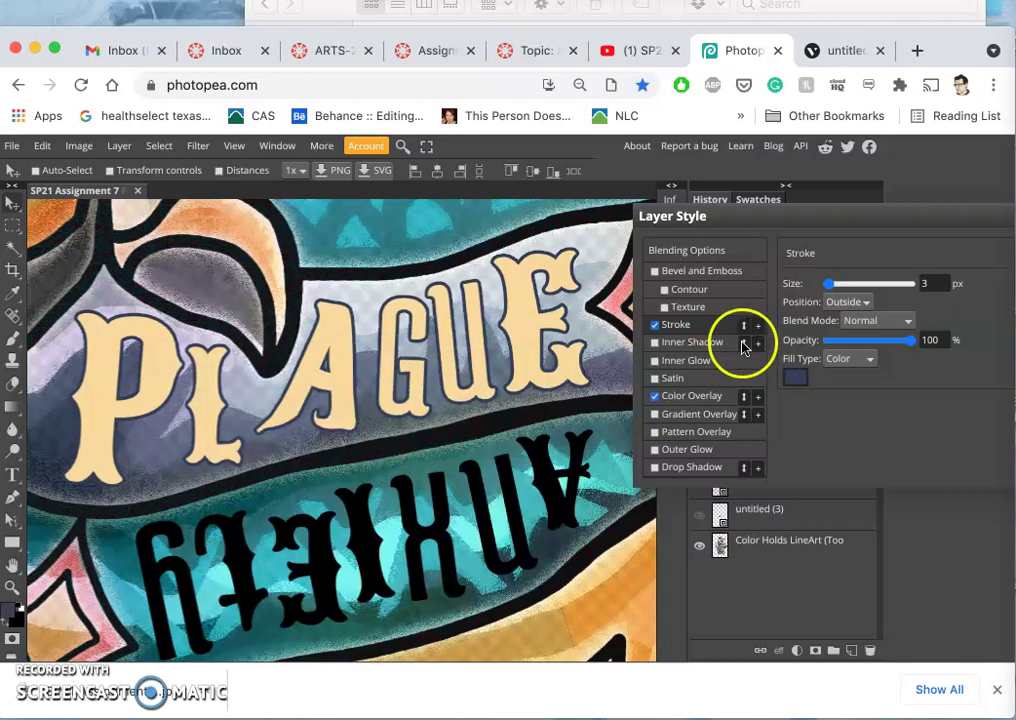
# - Set the stroke Position to Center and its Size to 4 px
pyautogui.click(866, 306)
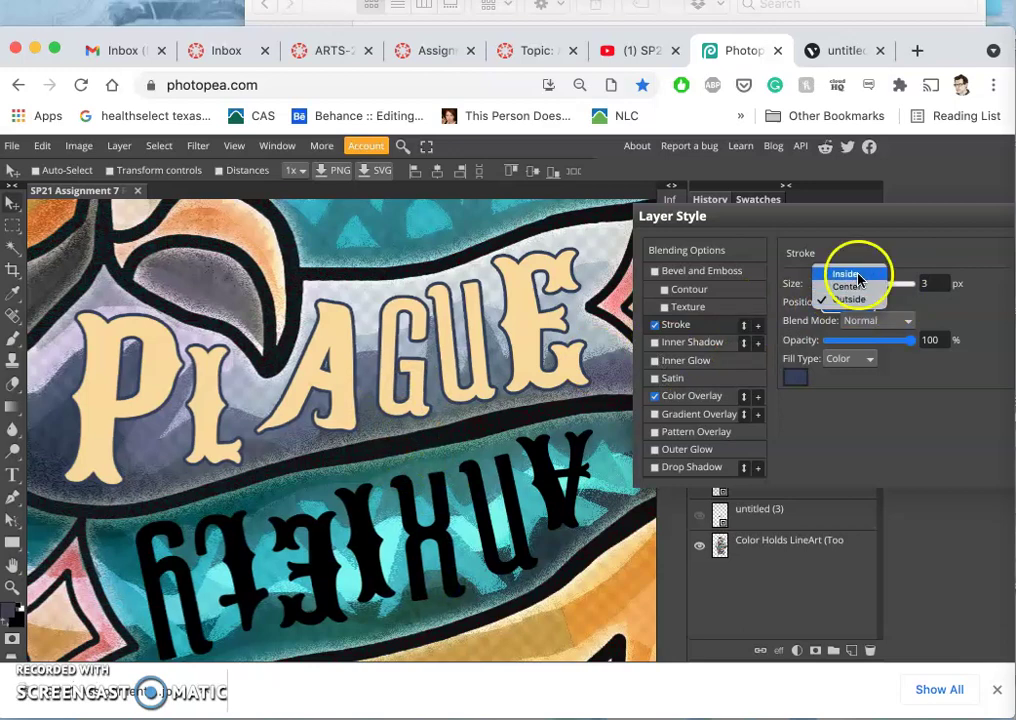
pyautogui.click(859, 277)
pyautogui.click(848, 302)
pyautogui.click(845, 284)
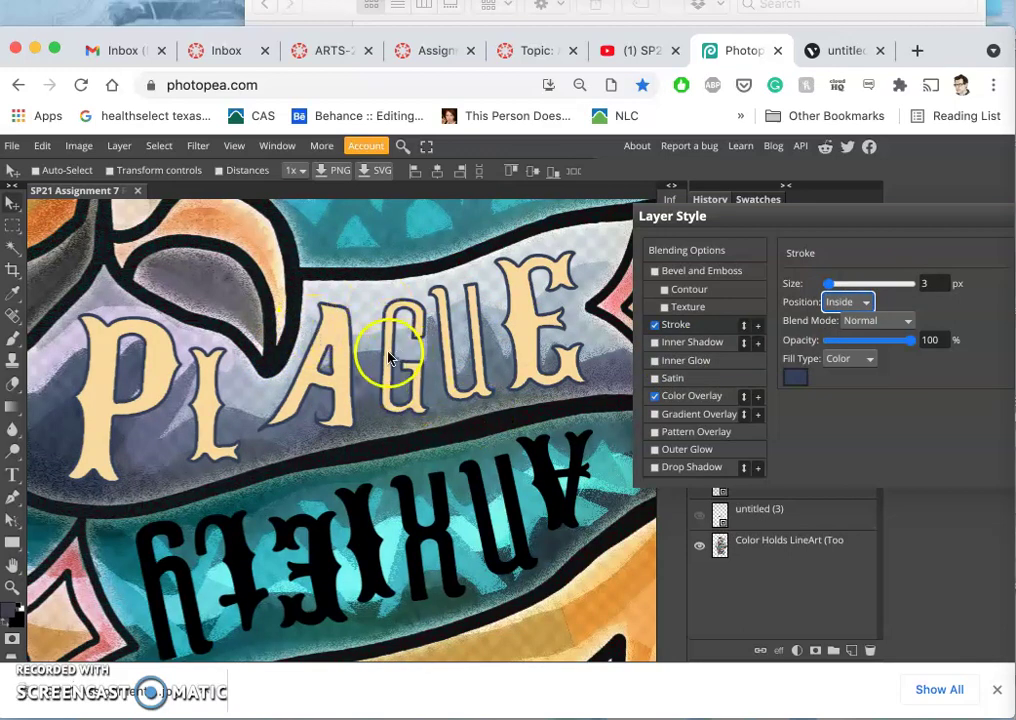
pyautogui.click(864, 303)
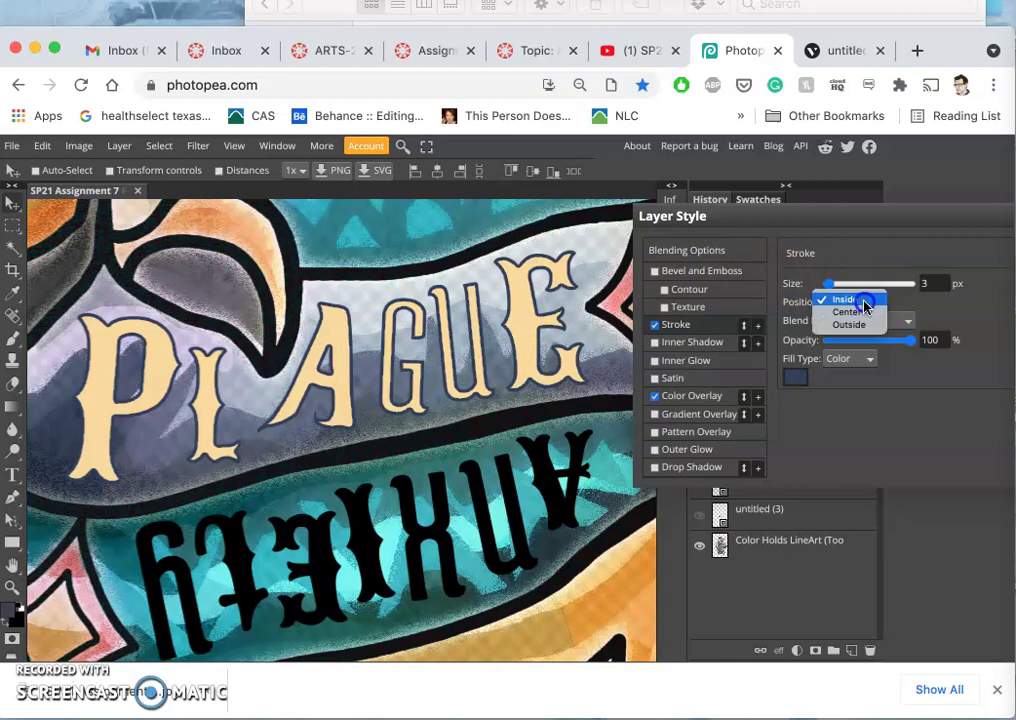
pyautogui.click(863, 311)
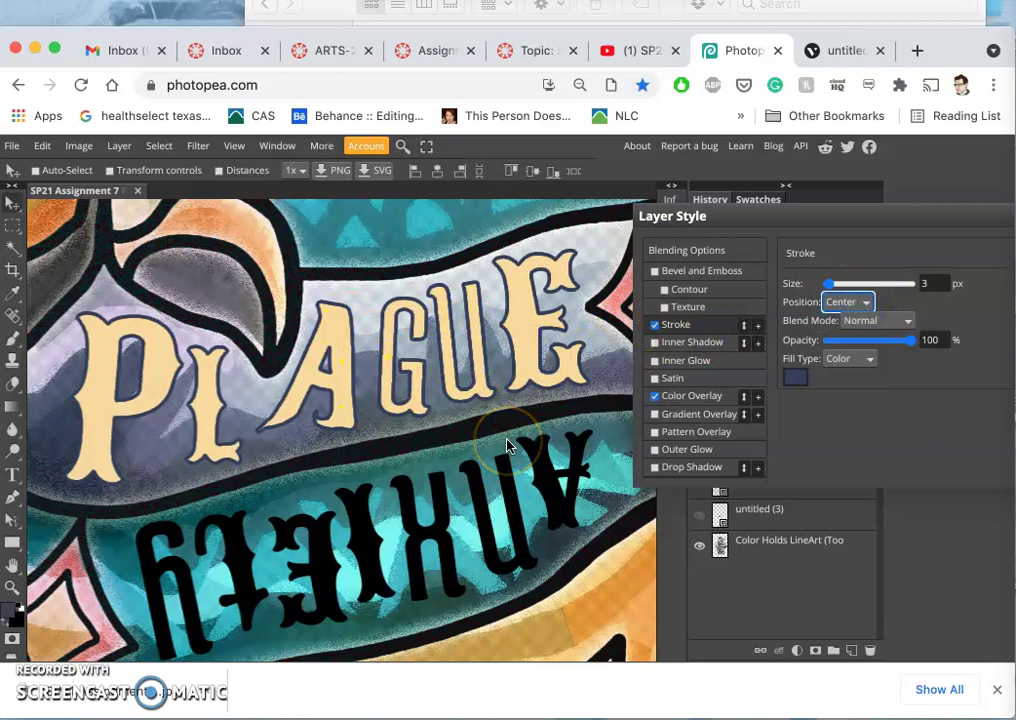
pyautogui.click(865, 302)
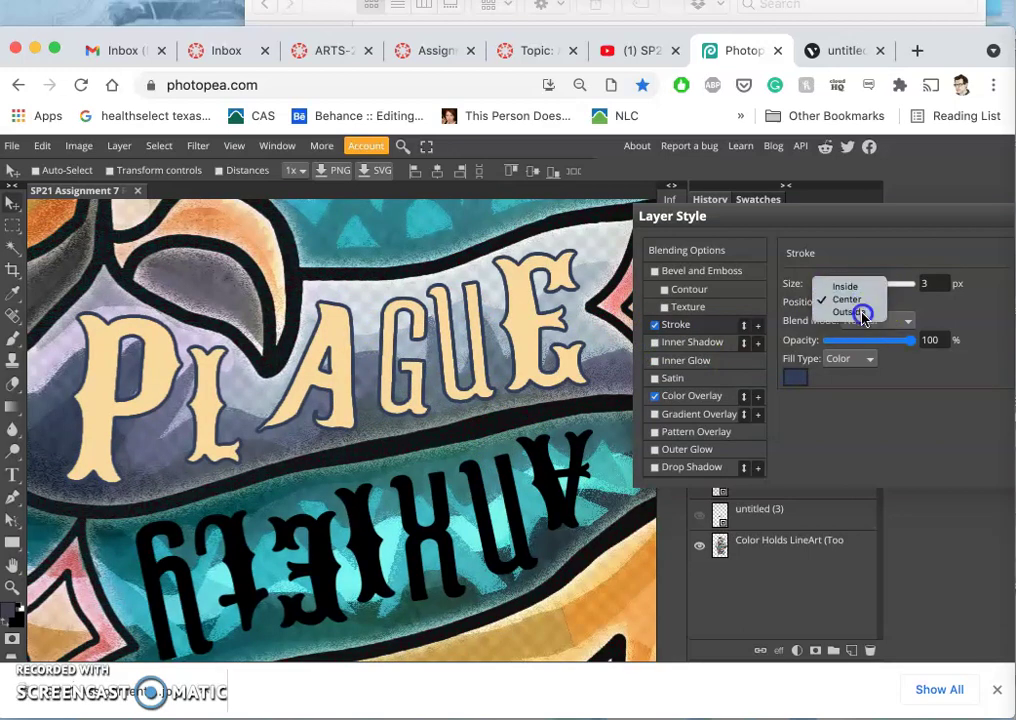
pyautogui.click(862, 313)
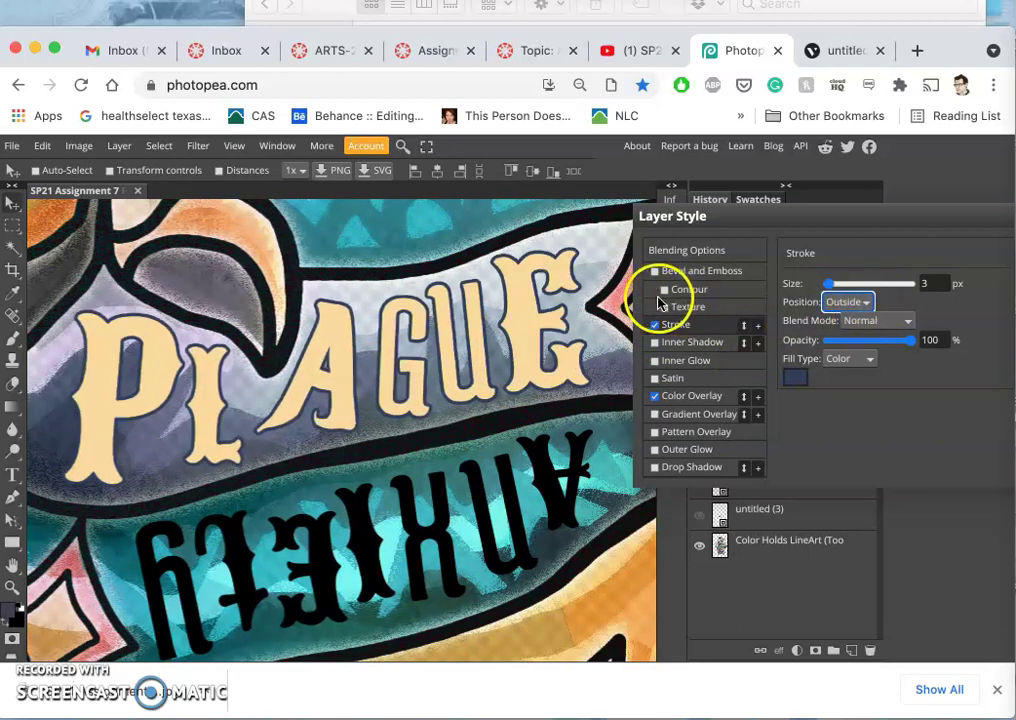
pyautogui.click(866, 305)
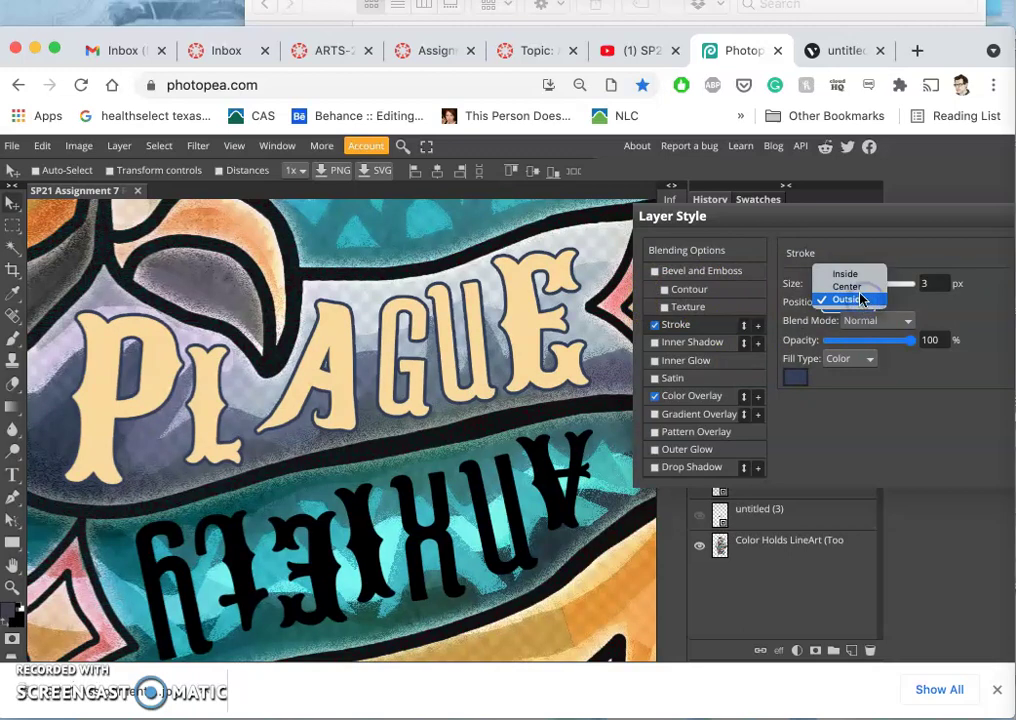
pyautogui.click(860, 288)
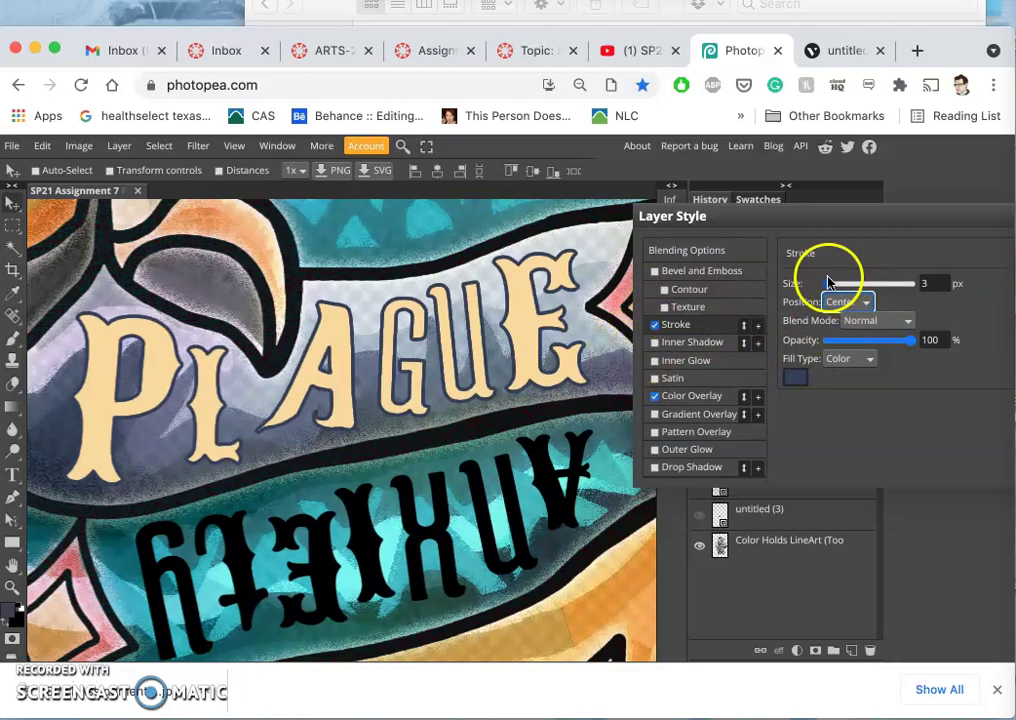
pyautogui.click(826, 284)
pyautogui.moveTo(826, 284); pyautogui.dragTo(829, 284)
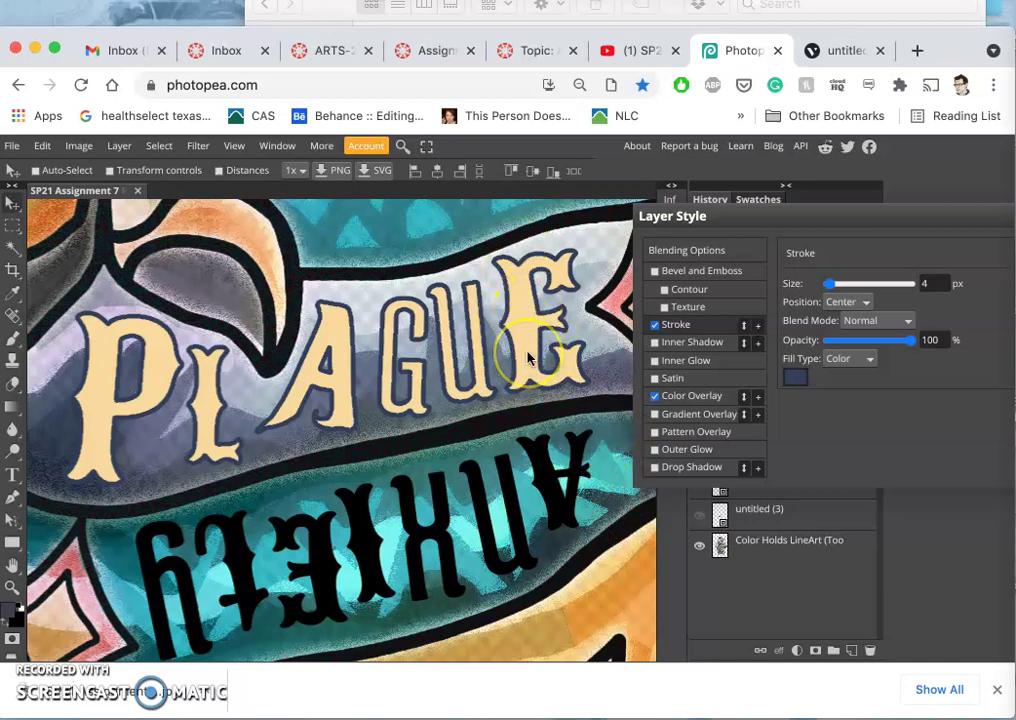
# - Lower the cream Color Overlay's opacity to about 60%
pyautogui.click(655, 397)
pyautogui.click(656, 397)
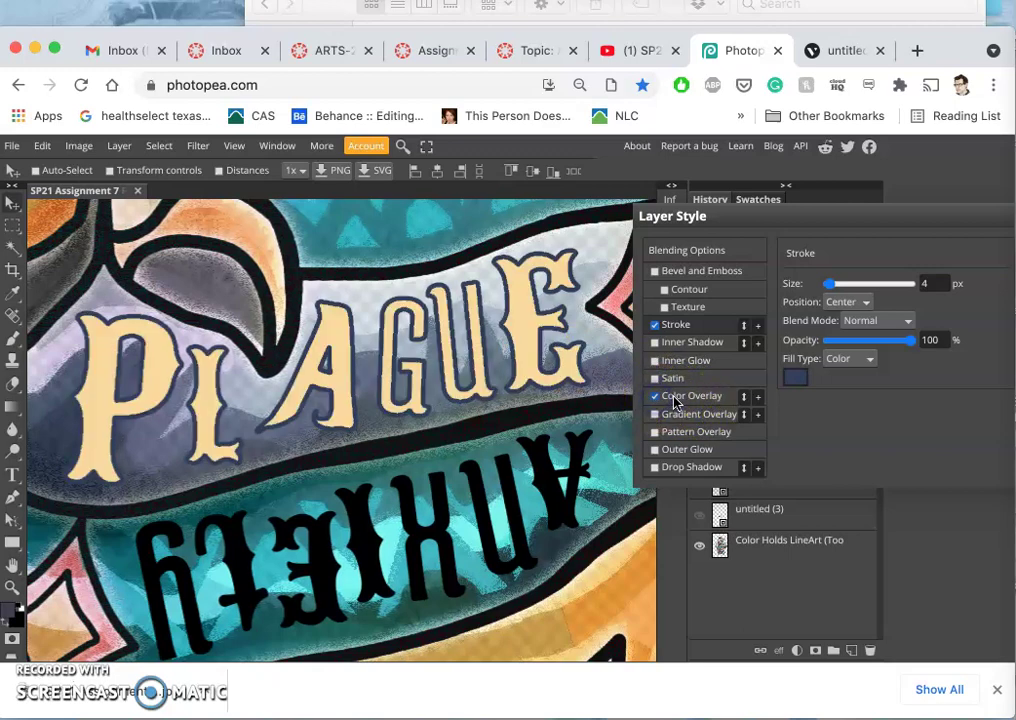
pyautogui.click(676, 396)
pyautogui.moveTo(911, 301); pyautogui.dragTo(884, 305)
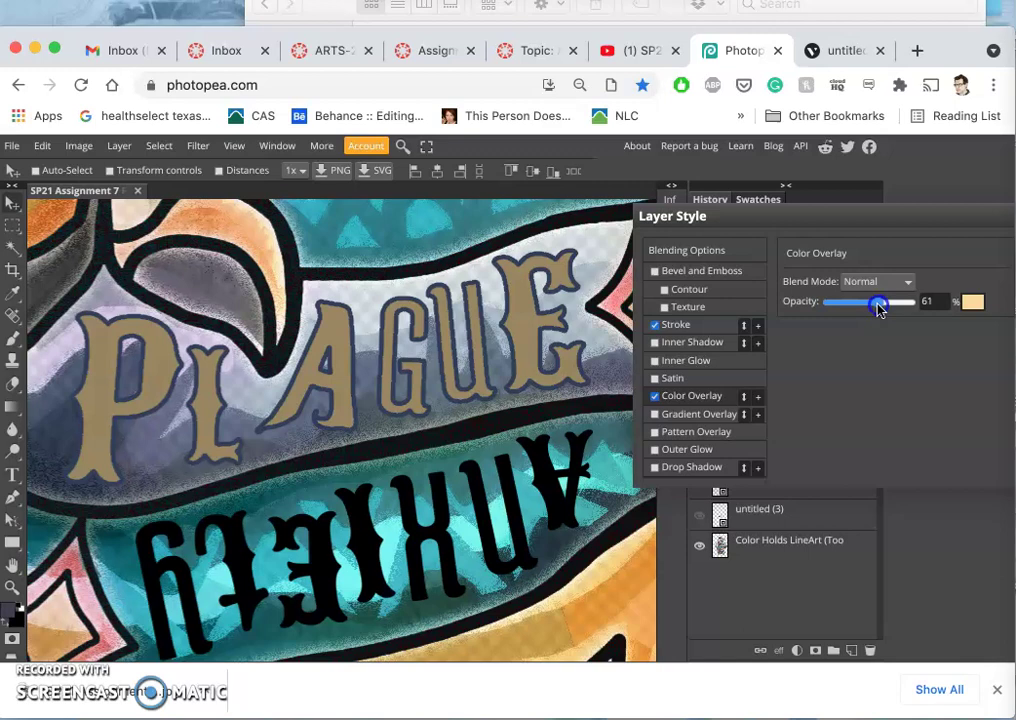
pyautogui.moveTo(878, 309); pyautogui.dragTo(876, 309)
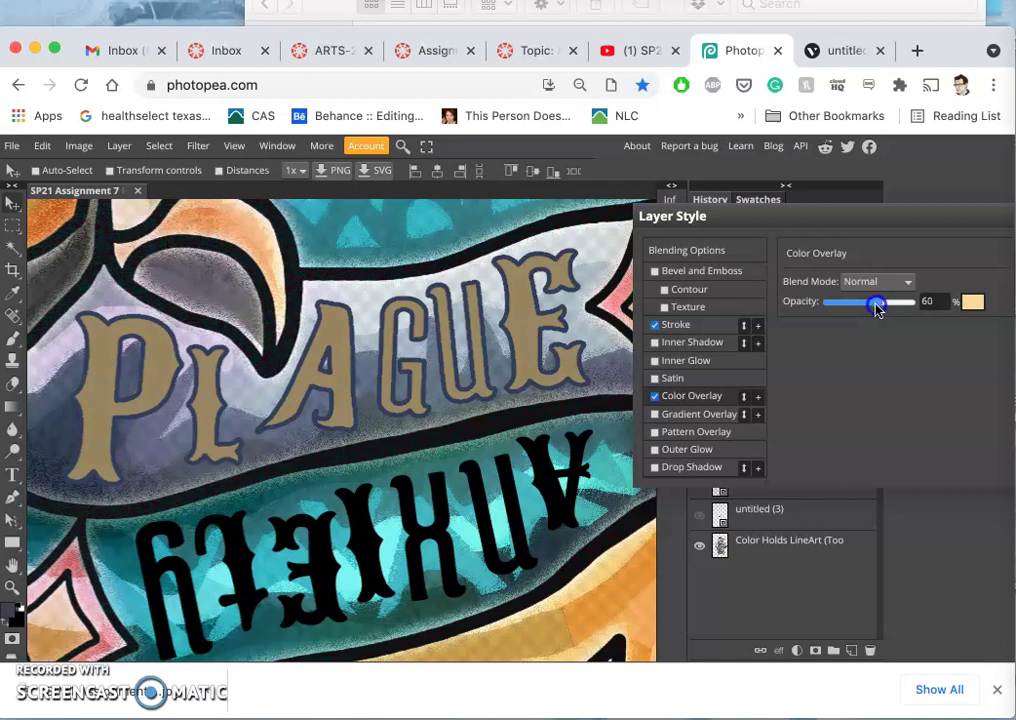
# - Enable Gradient Overlay and, after trying several presets, choose the yellow-orange gradient
pyautogui.click(655, 413)
pyautogui.click(677, 416)
pyautogui.click(860, 360)
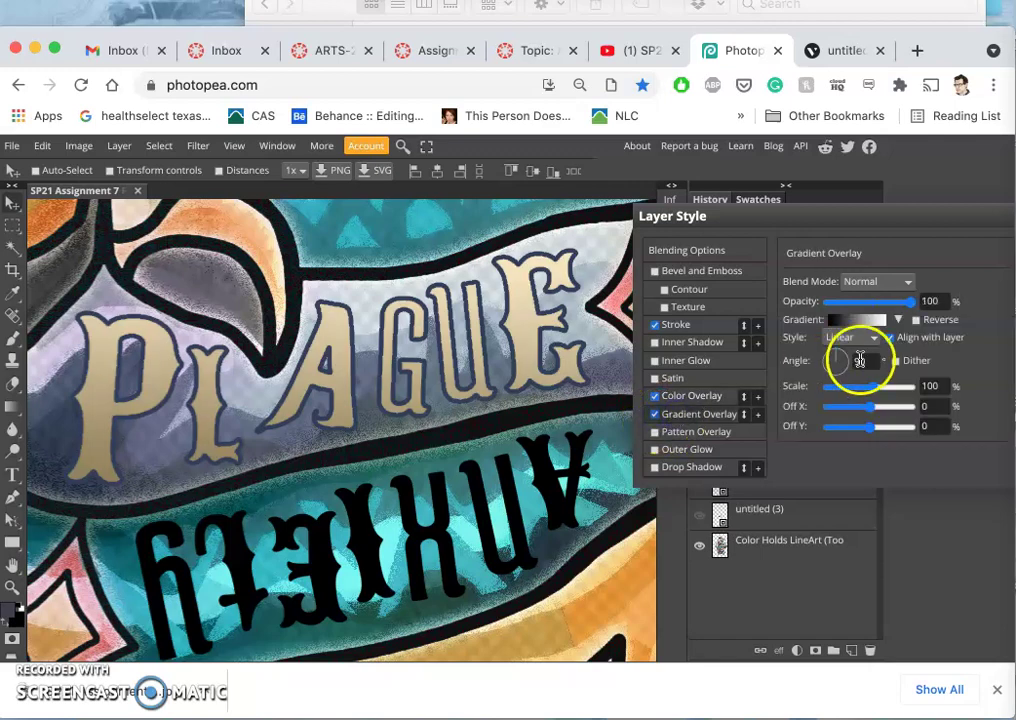
pyautogui.click(899, 319)
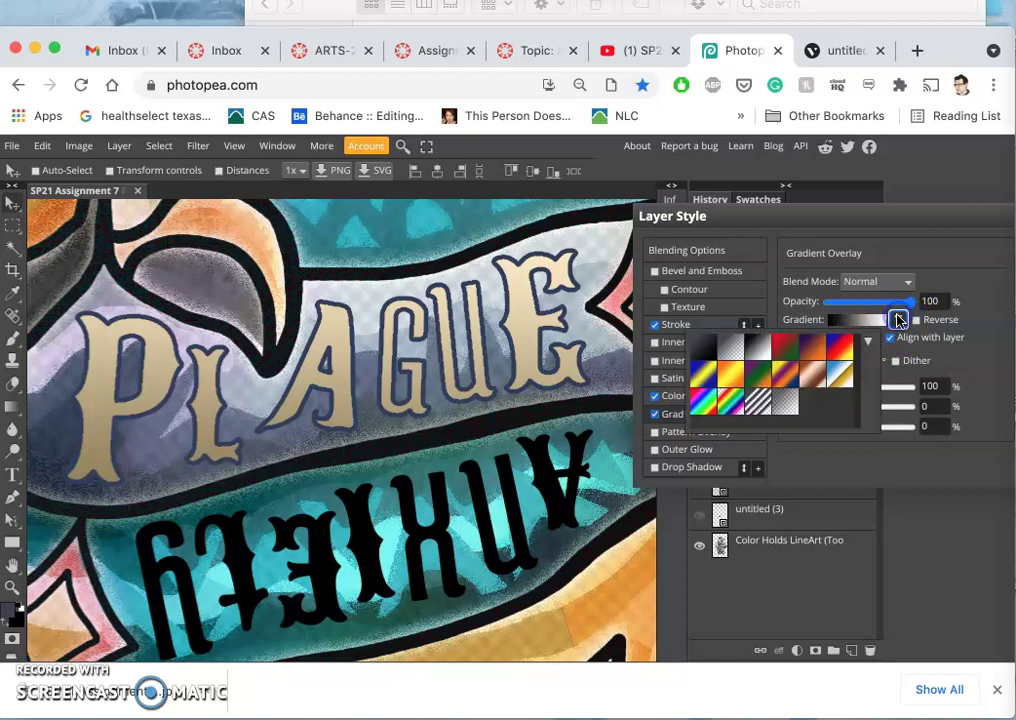
pyautogui.click(836, 346)
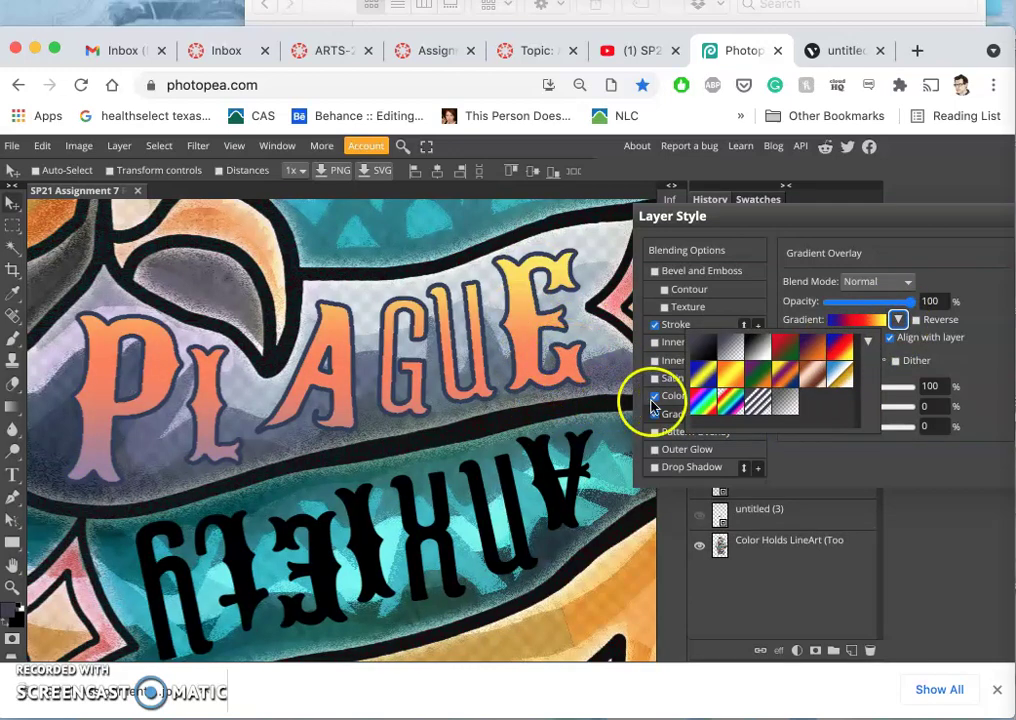
pyautogui.click(733, 382)
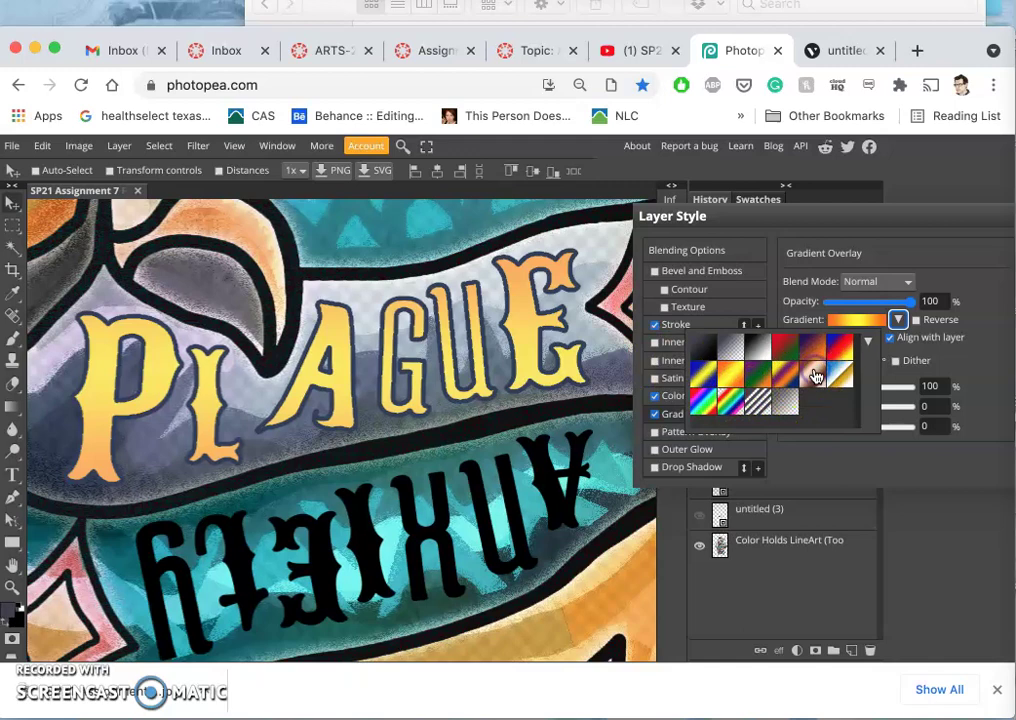
pyautogui.click(815, 380)
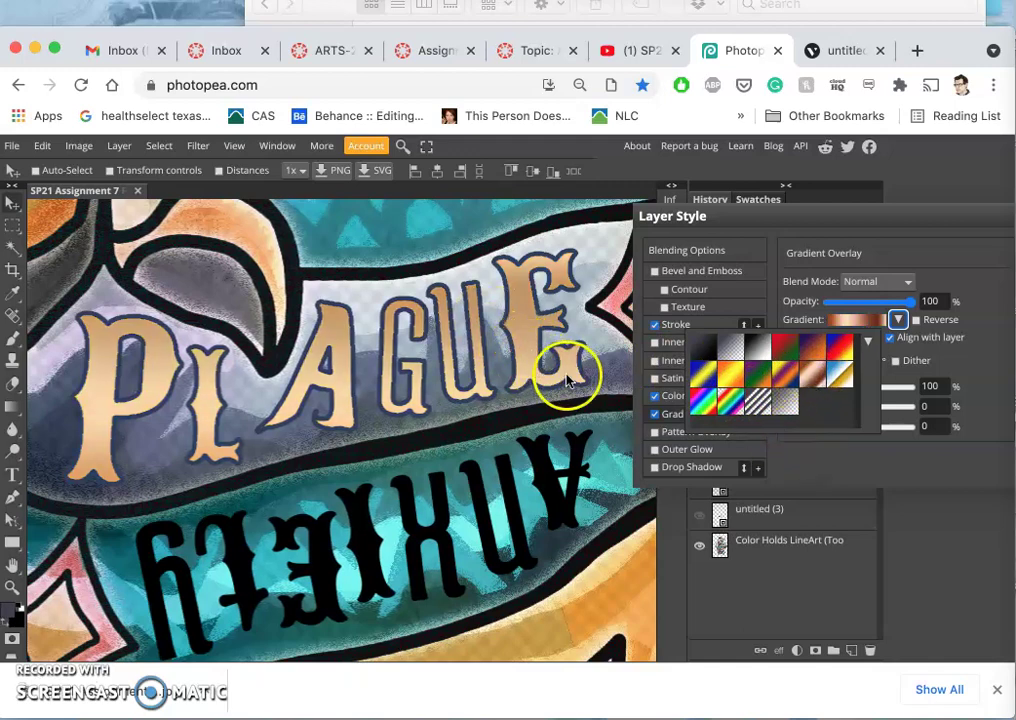
pyautogui.click(758, 404)
pyautogui.click(729, 411)
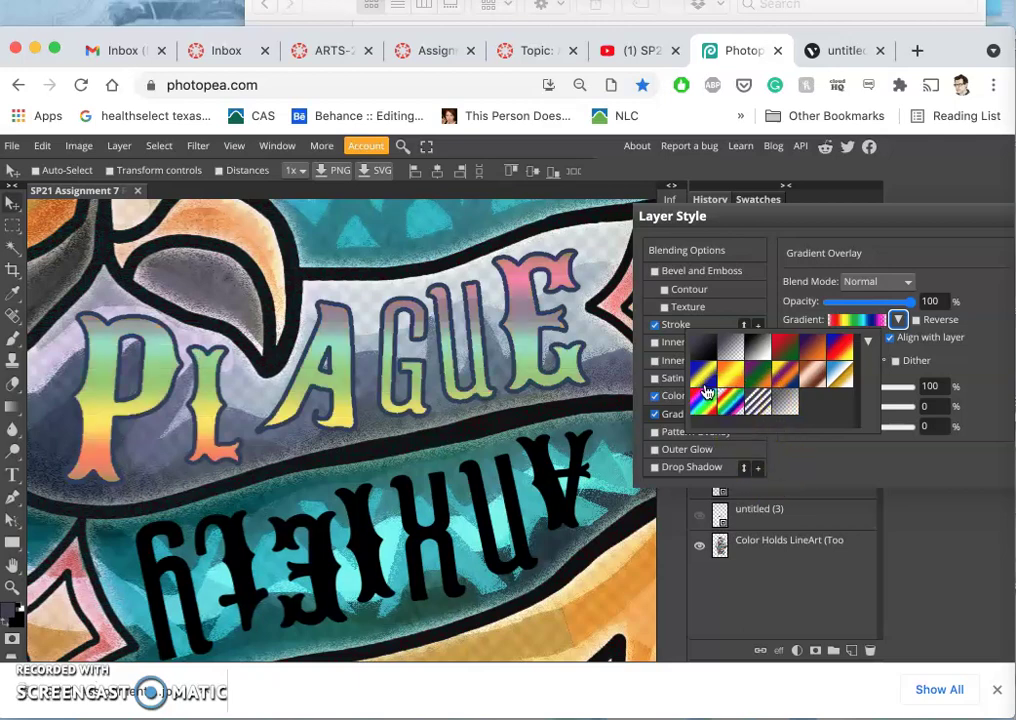
pyautogui.click(699, 406)
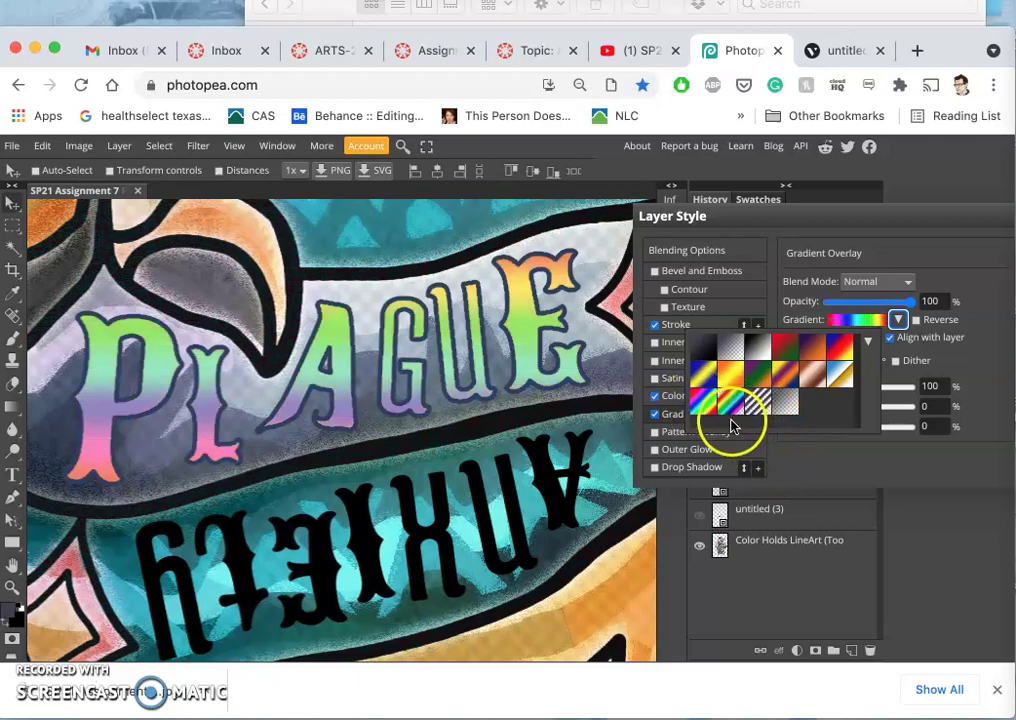
pyautogui.click(841, 377)
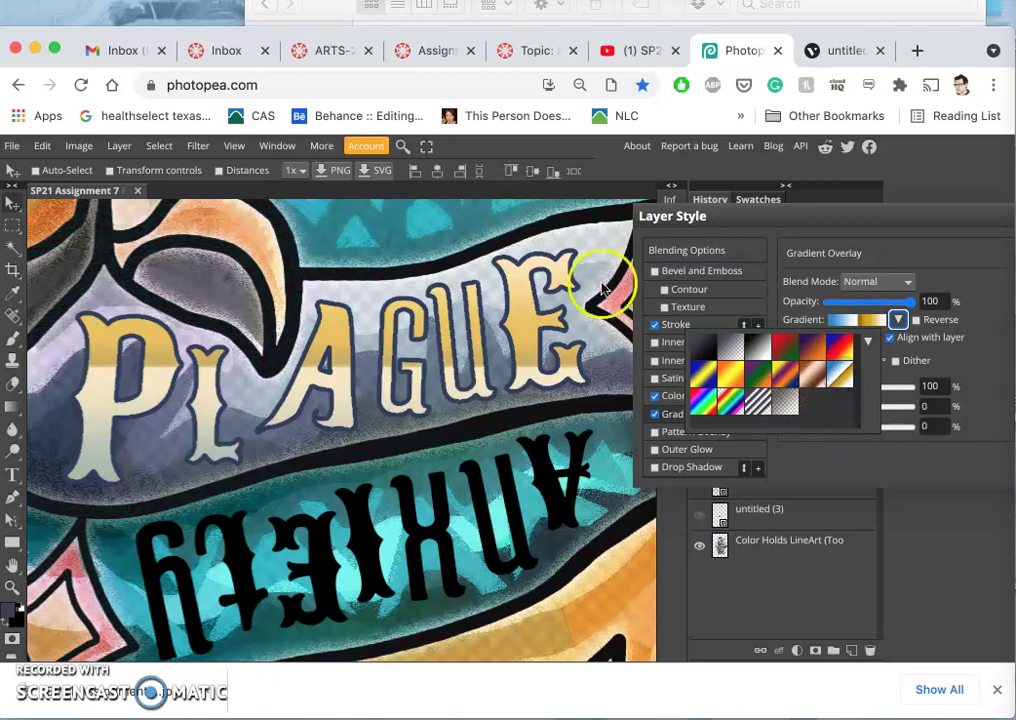
pyautogui.click(733, 377)
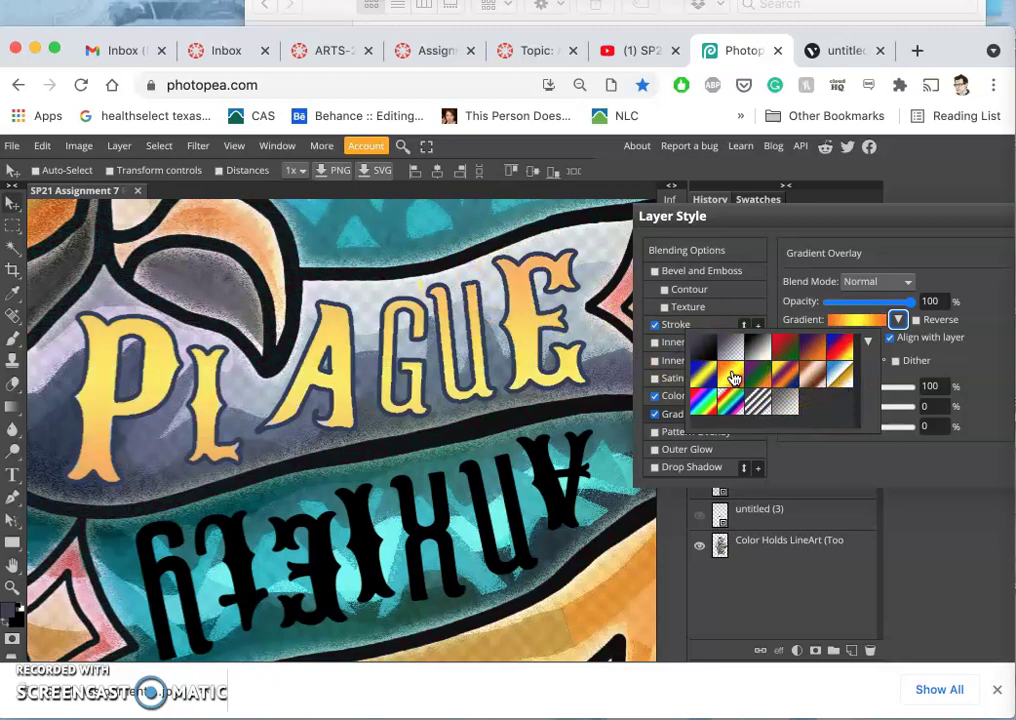
# - In the Gradient Editor, recolour the orange end stop with a softer orange from the artwork
pyautogui.click(846, 319)
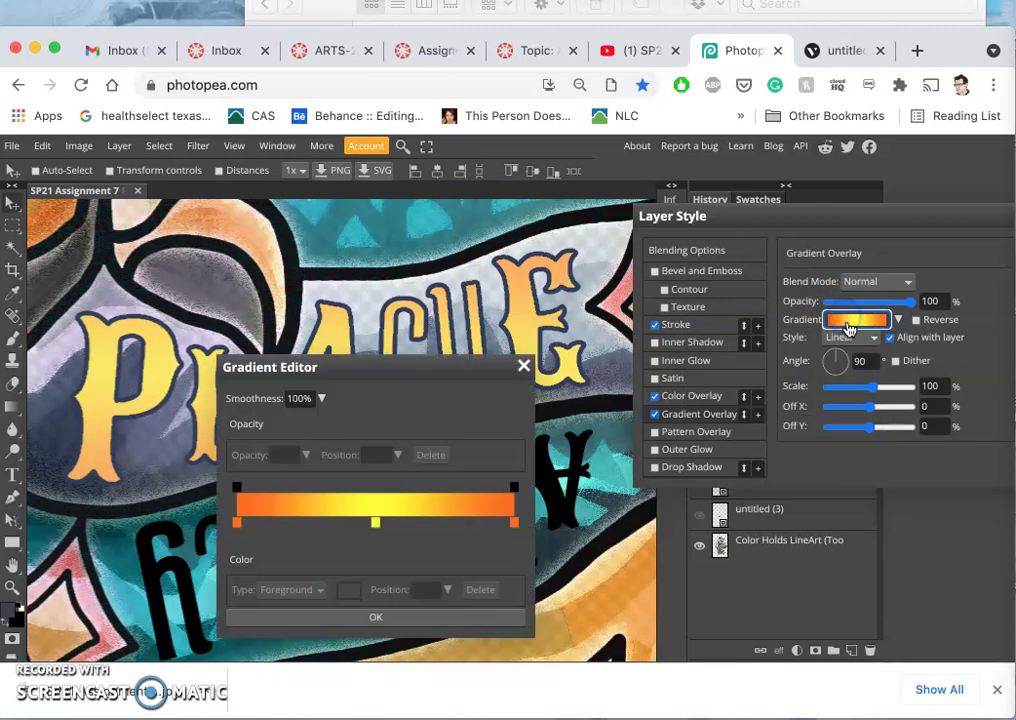
pyautogui.click(514, 522)
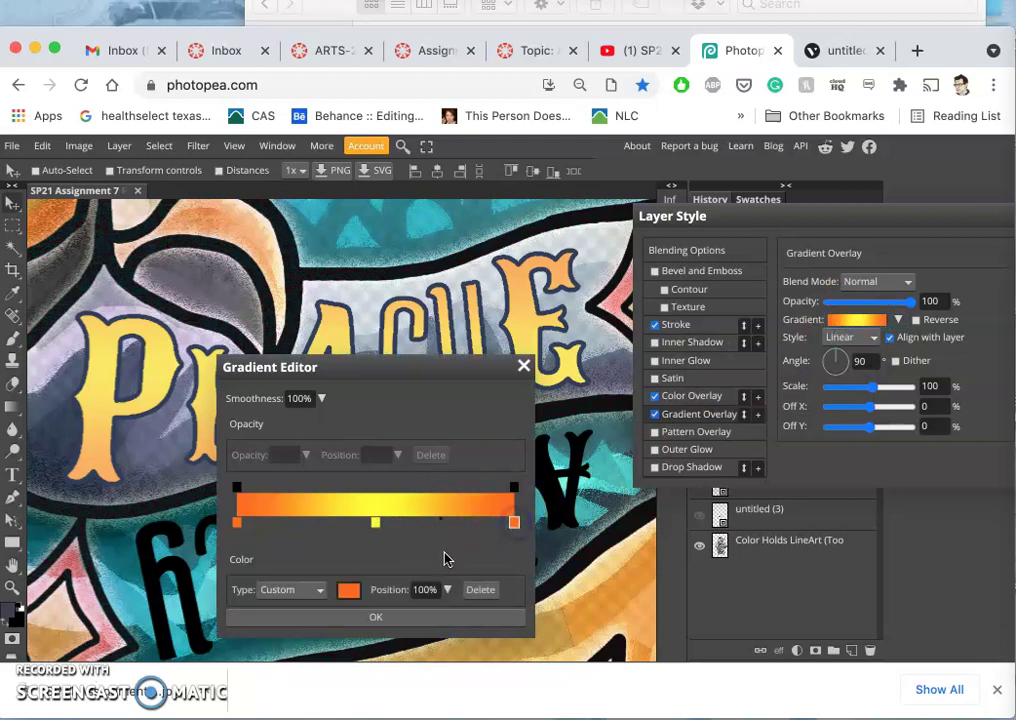
pyautogui.click(352, 589)
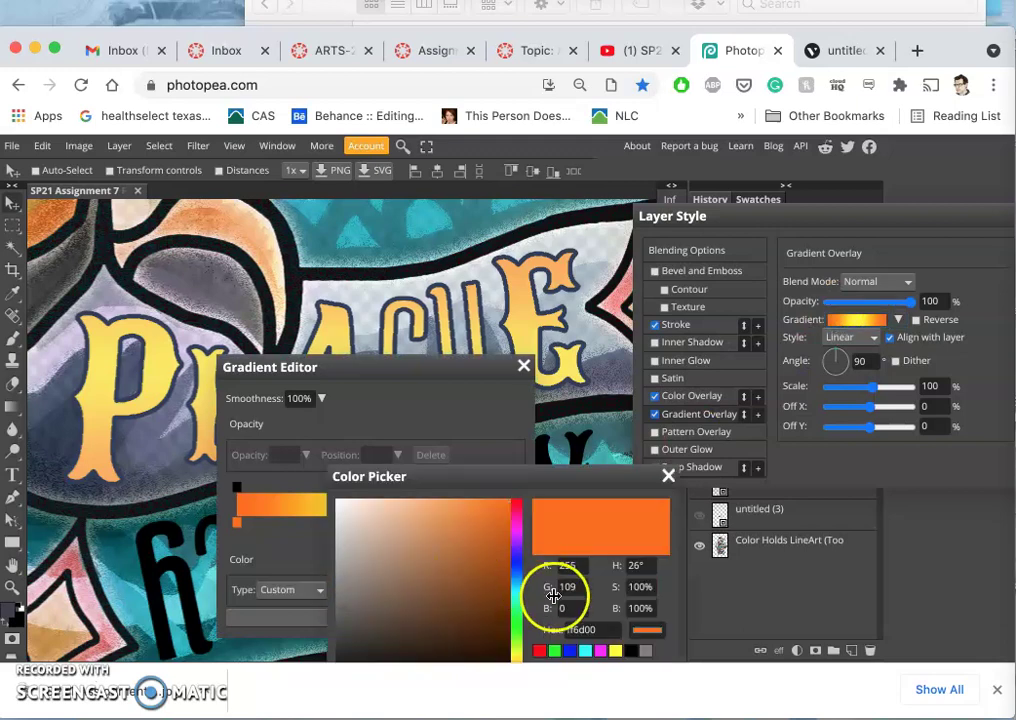
pyautogui.click(198, 213)
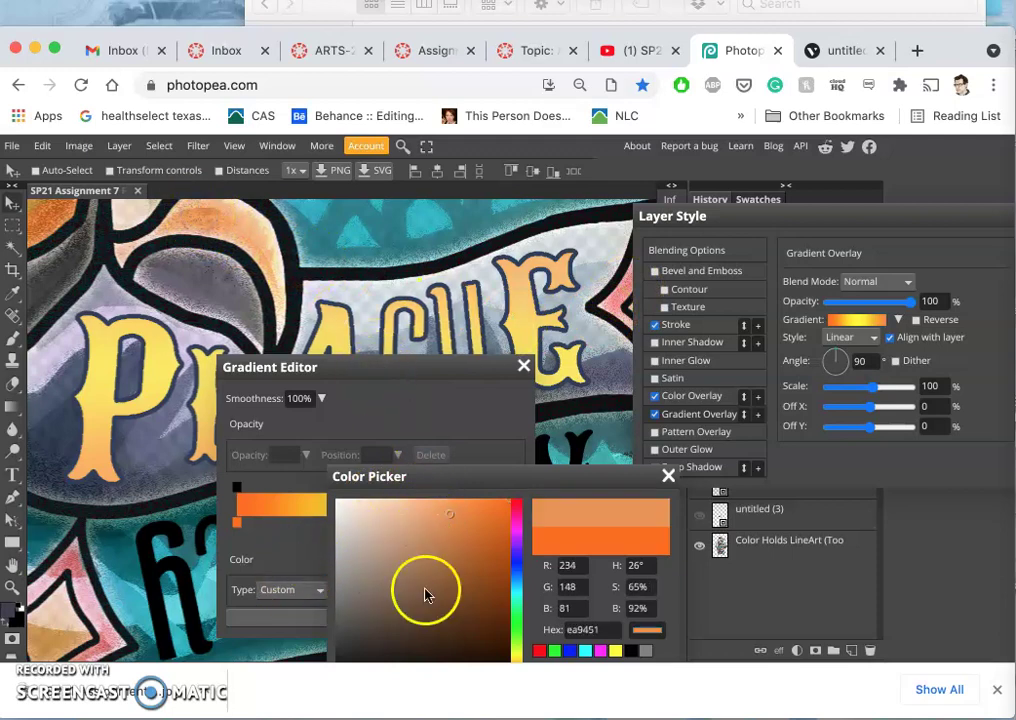
pyautogui.moveTo(551, 474); pyautogui.dragTo(622, 267)
pyautogui.click(662, 486)
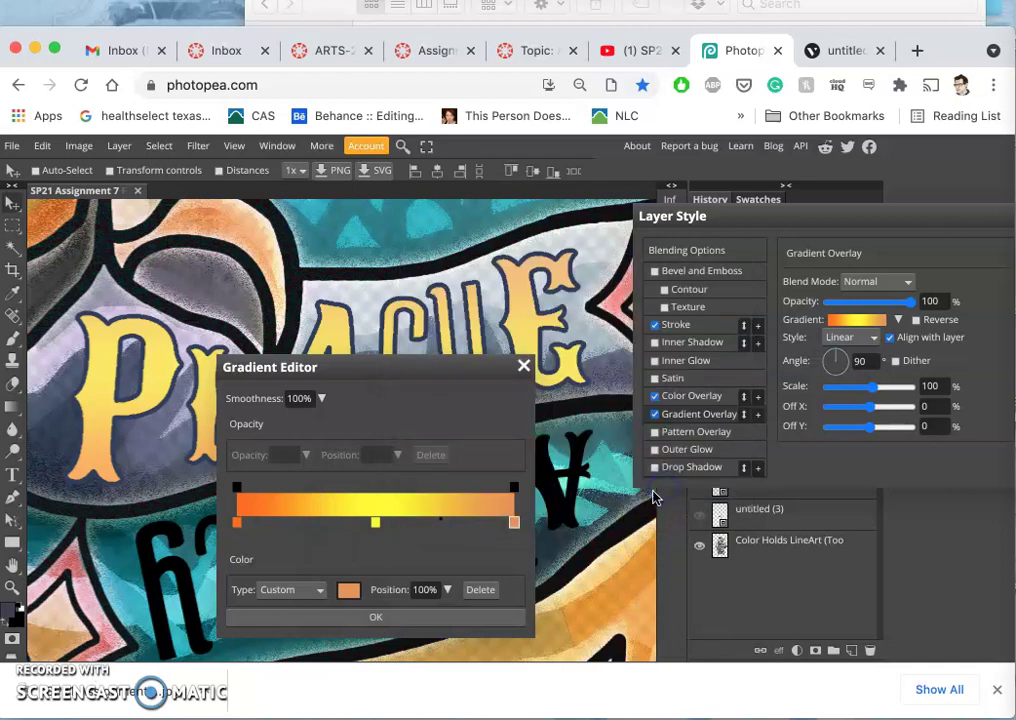
# - Recolour the middle stop with a light orange sampled from the artwork, then close the editor
pyautogui.click(375, 524)
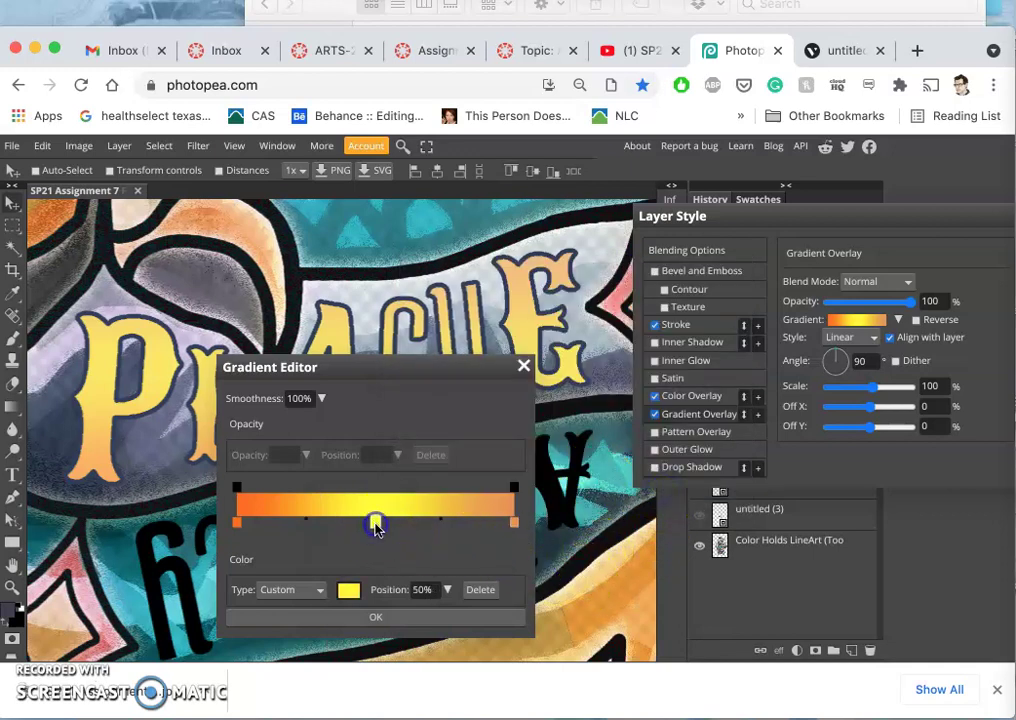
pyautogui.click(349, 590)
pyautogui.click(596, 576)
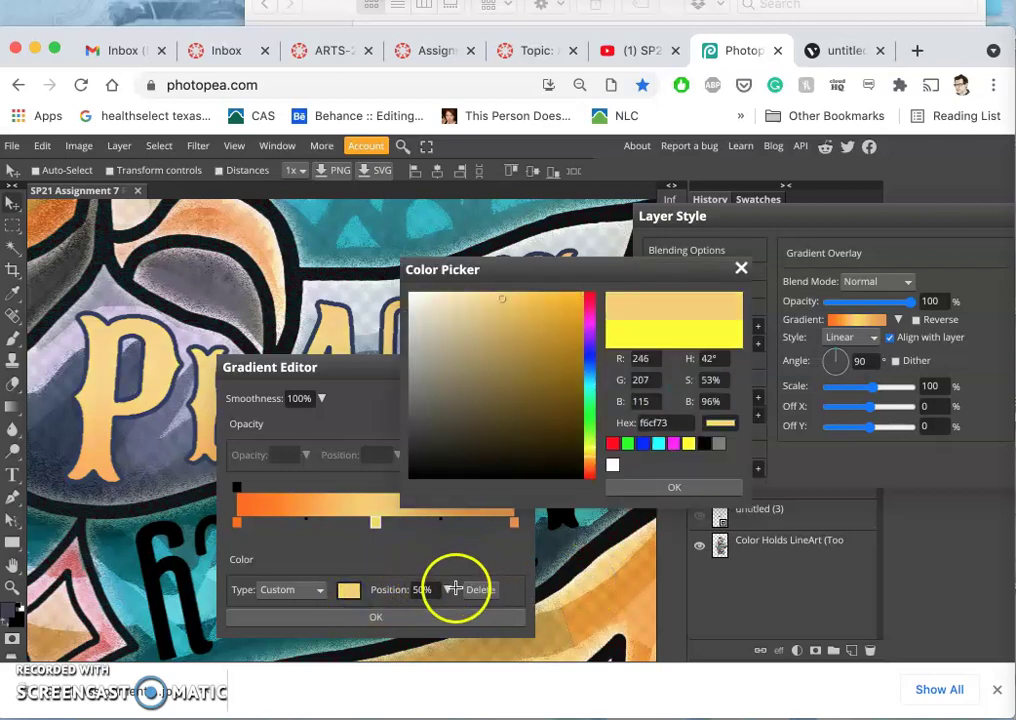
pyautogui.click(391, 617)
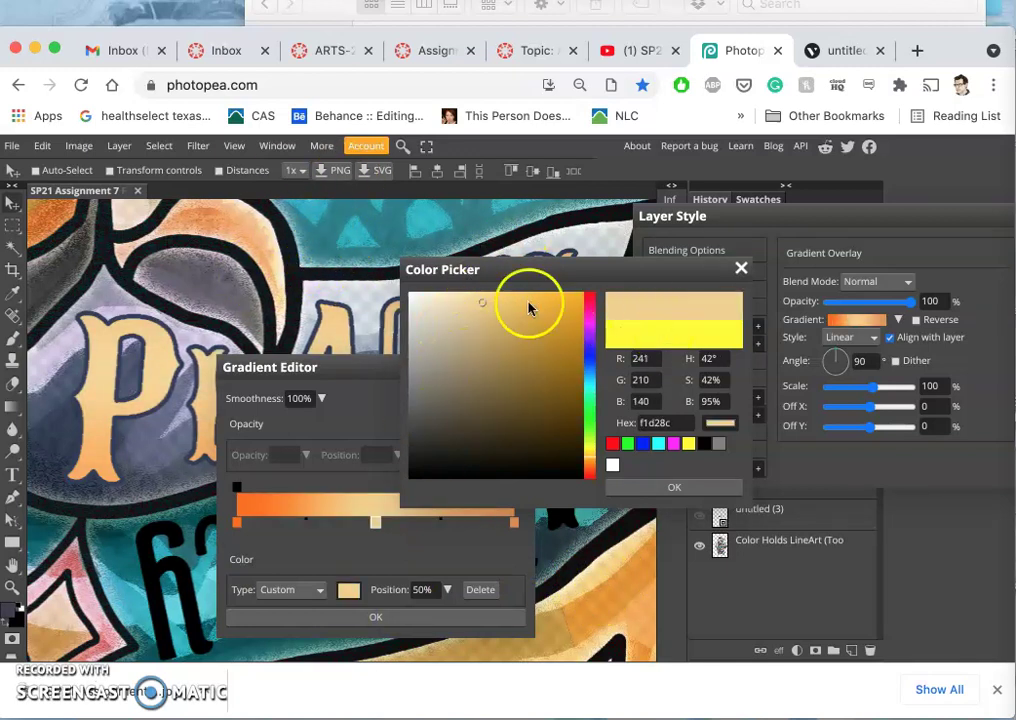
pyautogui.click(648, 488)
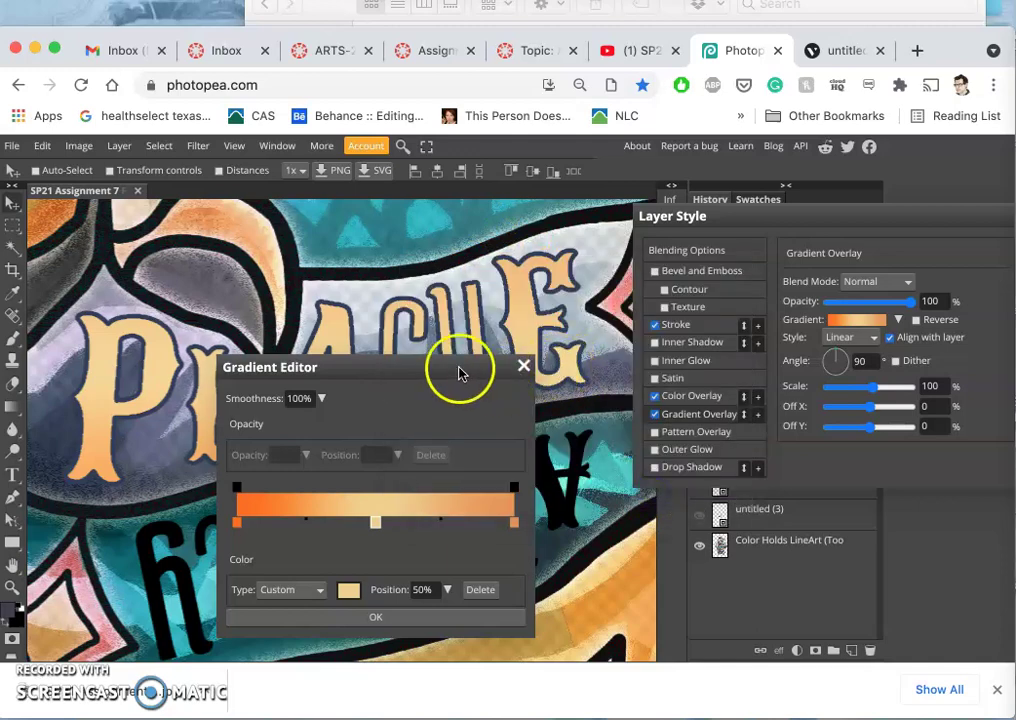
pyautogui.click(527, 371)
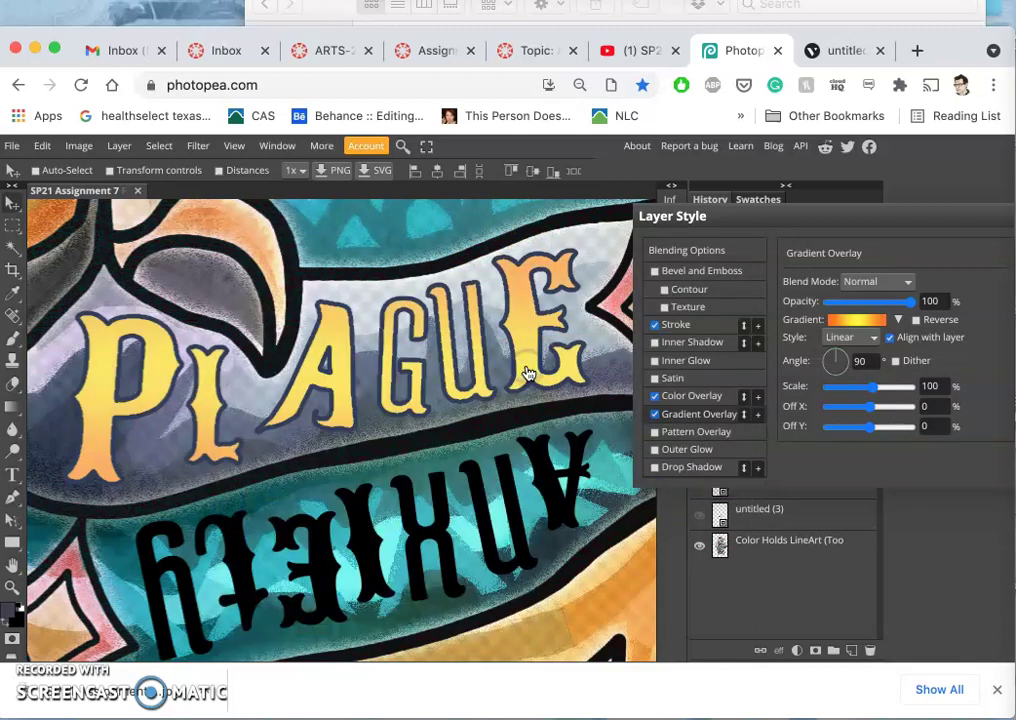
# - Set the gradient's middle stop to the pale cream f6d88a
pyautogui.click(851, 320)
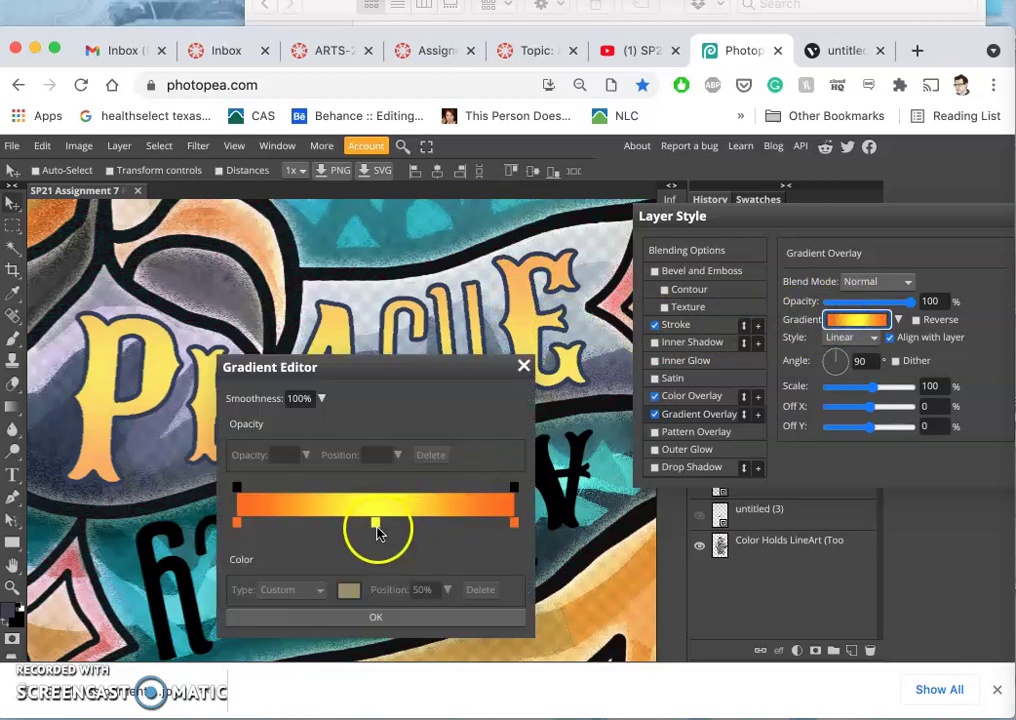
pyautogui.click(374, 522)
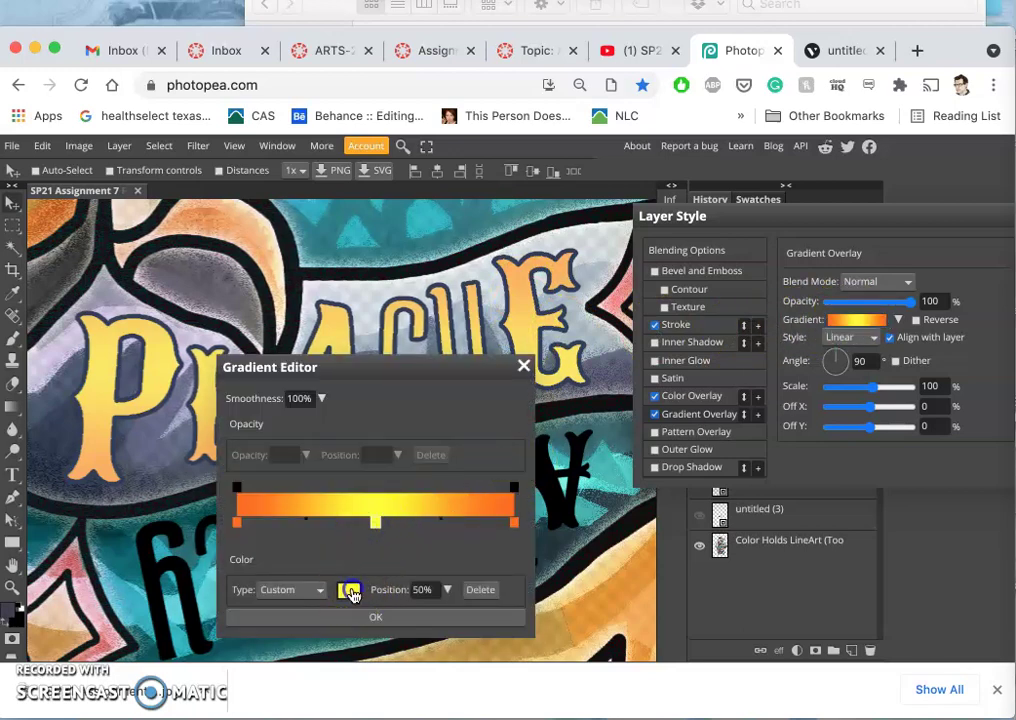
pyautogui.click(348, 589)
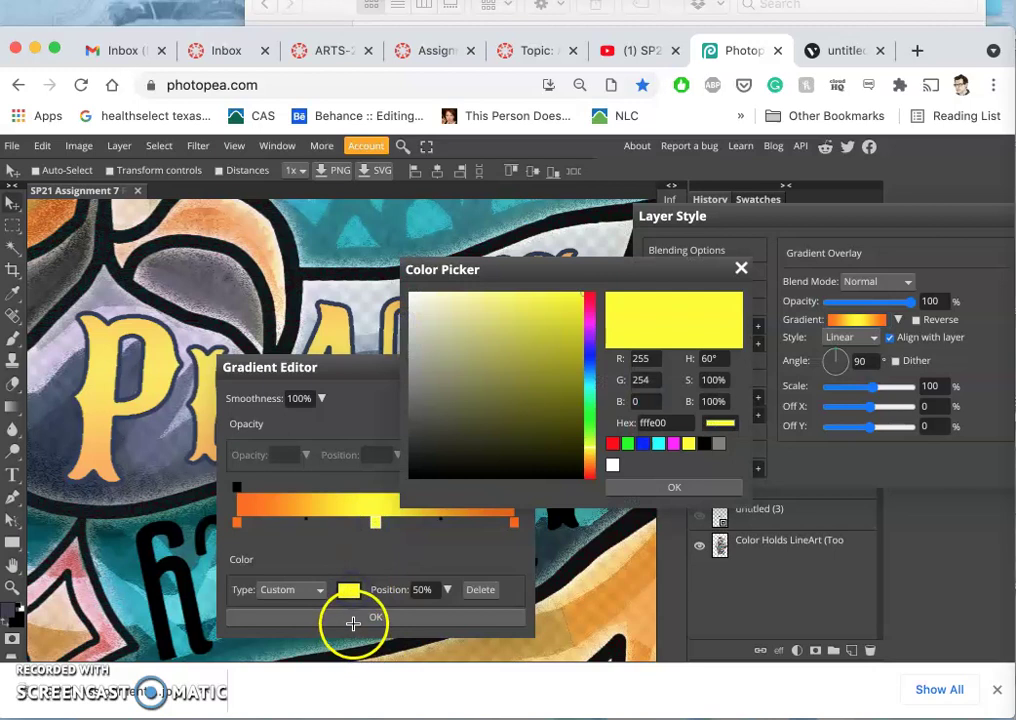
pyautogui.click(559, 600)
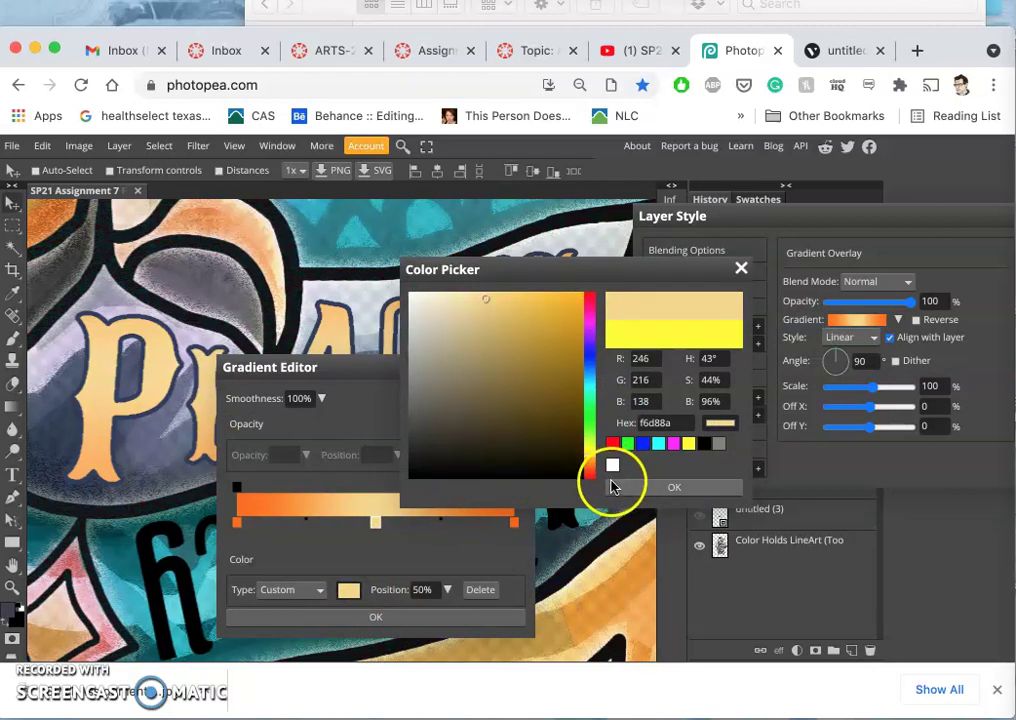
pyautogui.click(613, 486)
# - Set the gradient's end stop to the amber d88f2a and confirm the gradient
pyautogui.click(515, 524)
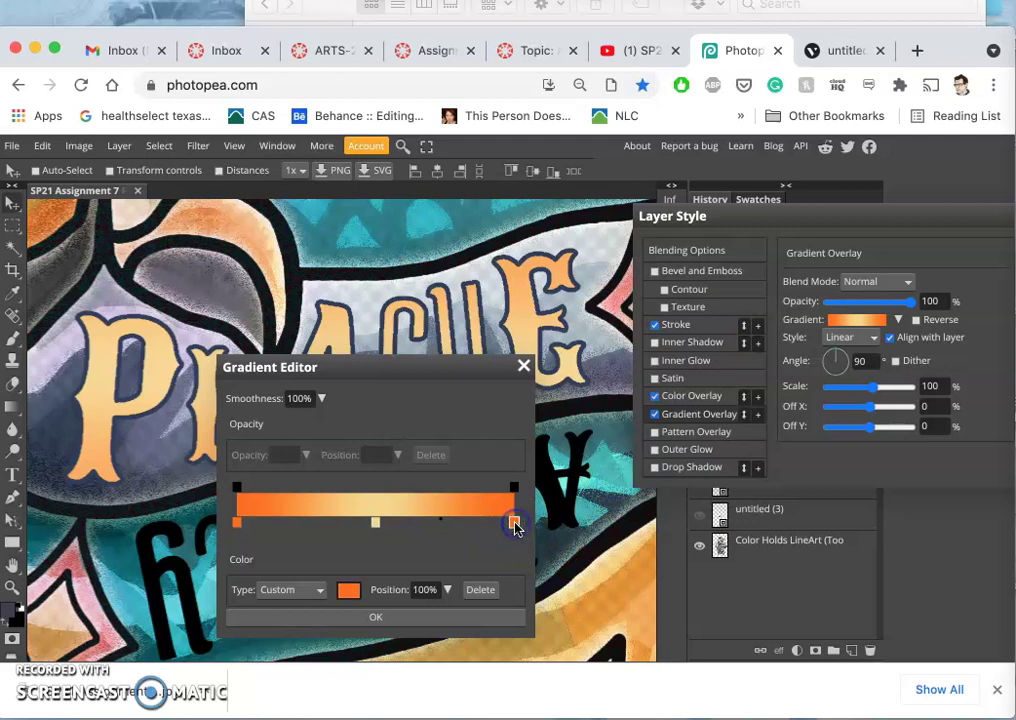
pyautogui.click(349, 590)
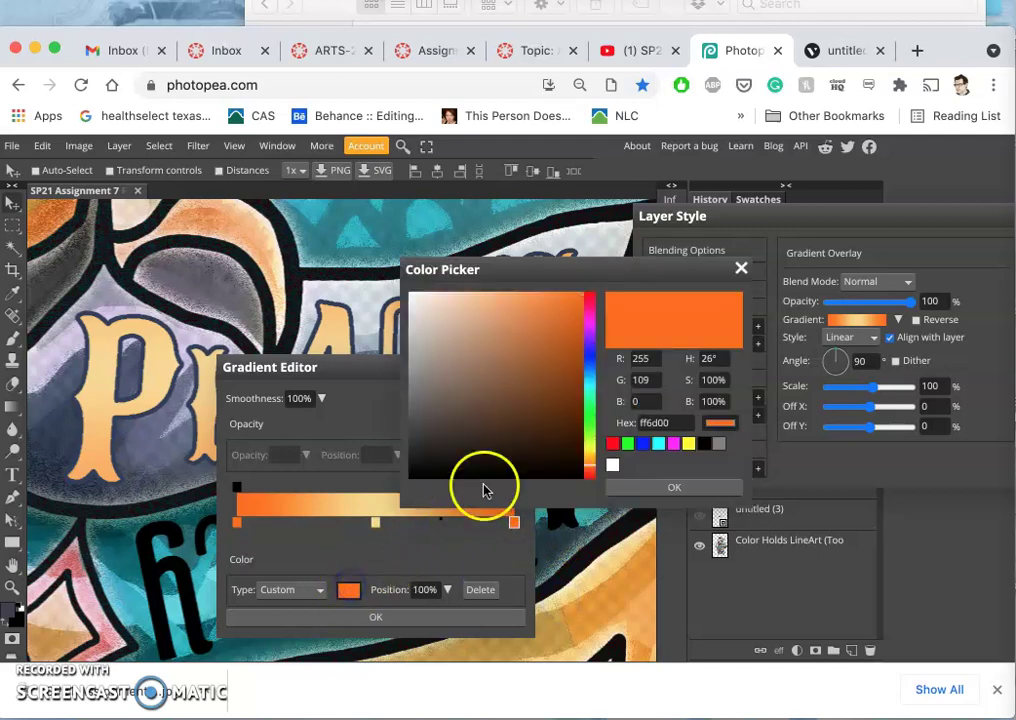
pyautogui.click(508, 328)
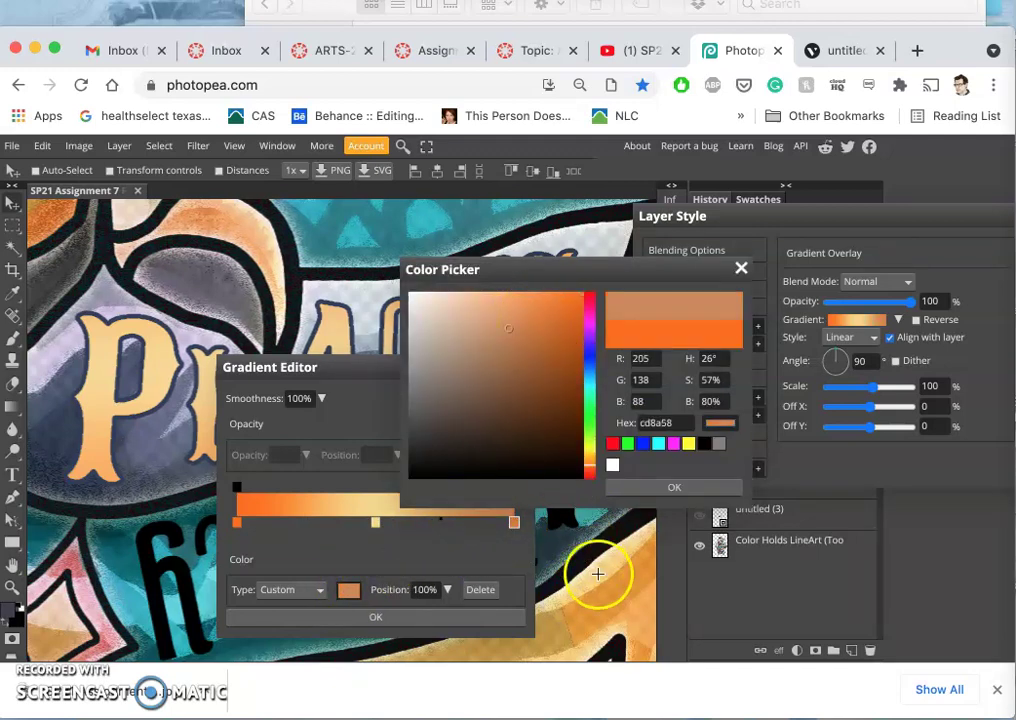
pyautogui.click(572, 618)
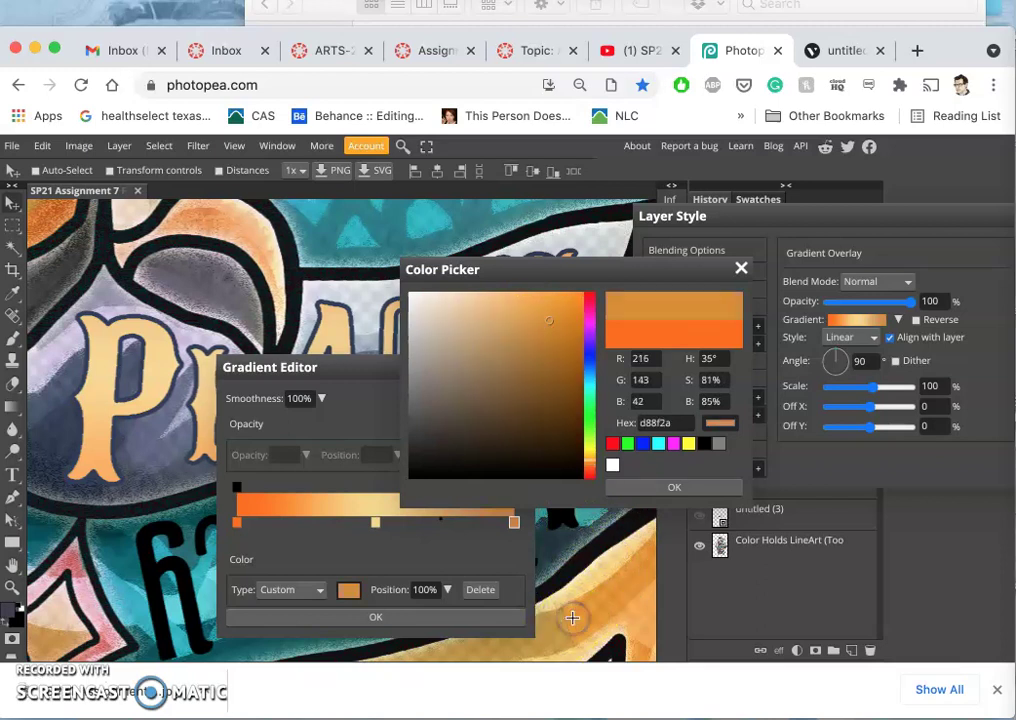
pyautogui.click(666, 488)
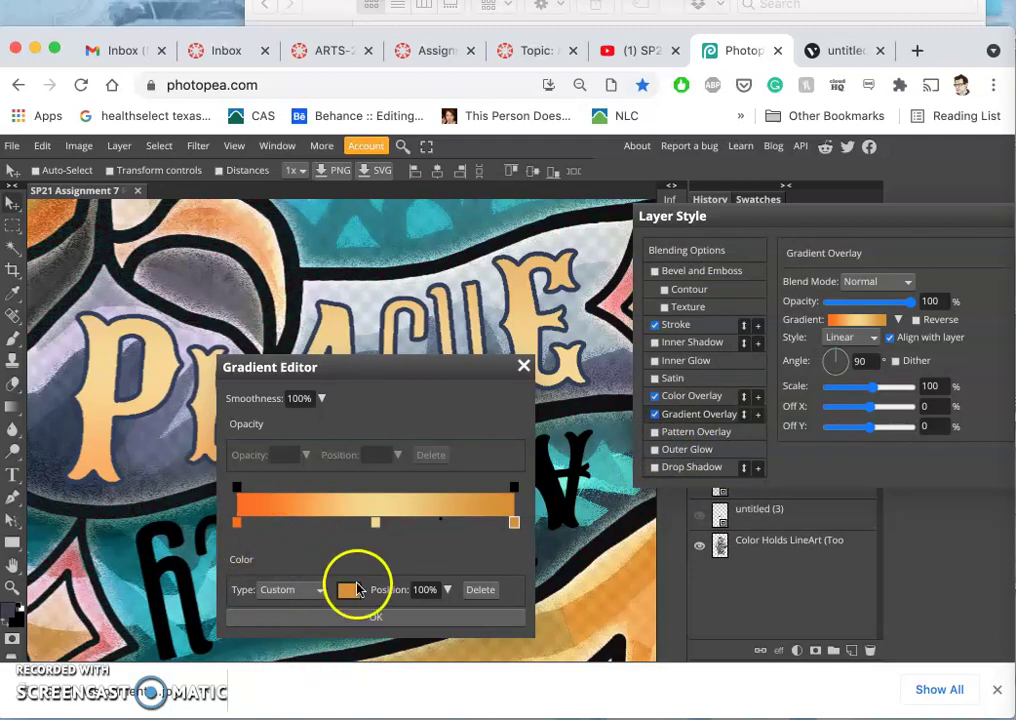
pyautogui.click(365, 613)
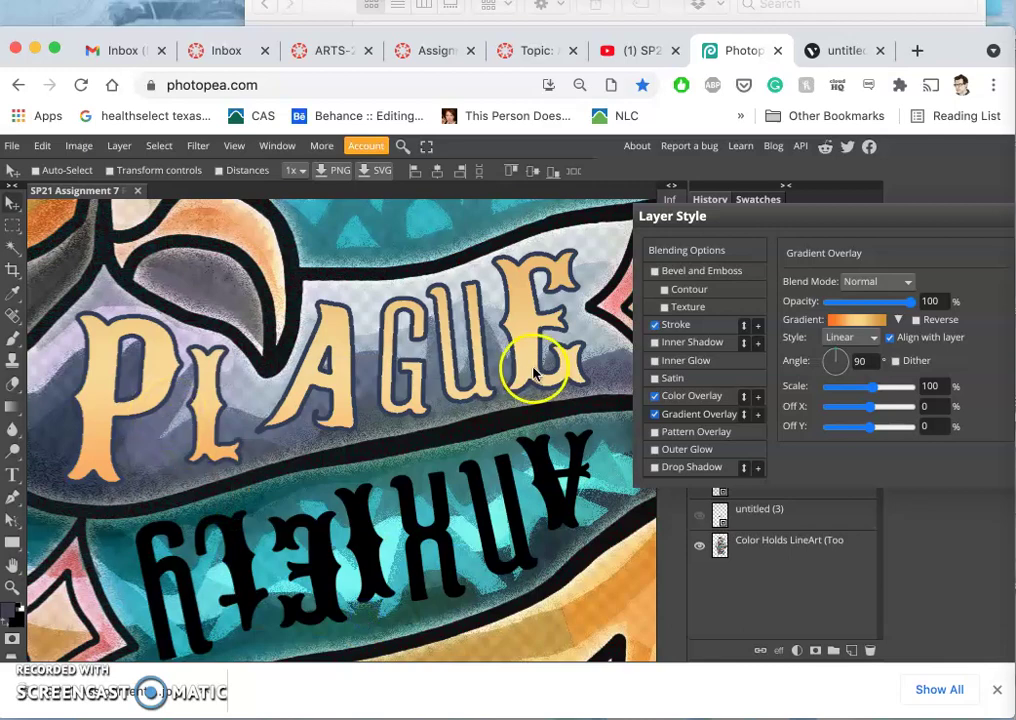
# - Drag the cream Color Overlay's Opacity slider down to 58%
pyautogui.click(685, 396)
pyautogui.click(878, 303)
pyautogui.moveTo(951, 298); pyautogui.dragTo(951, 298)
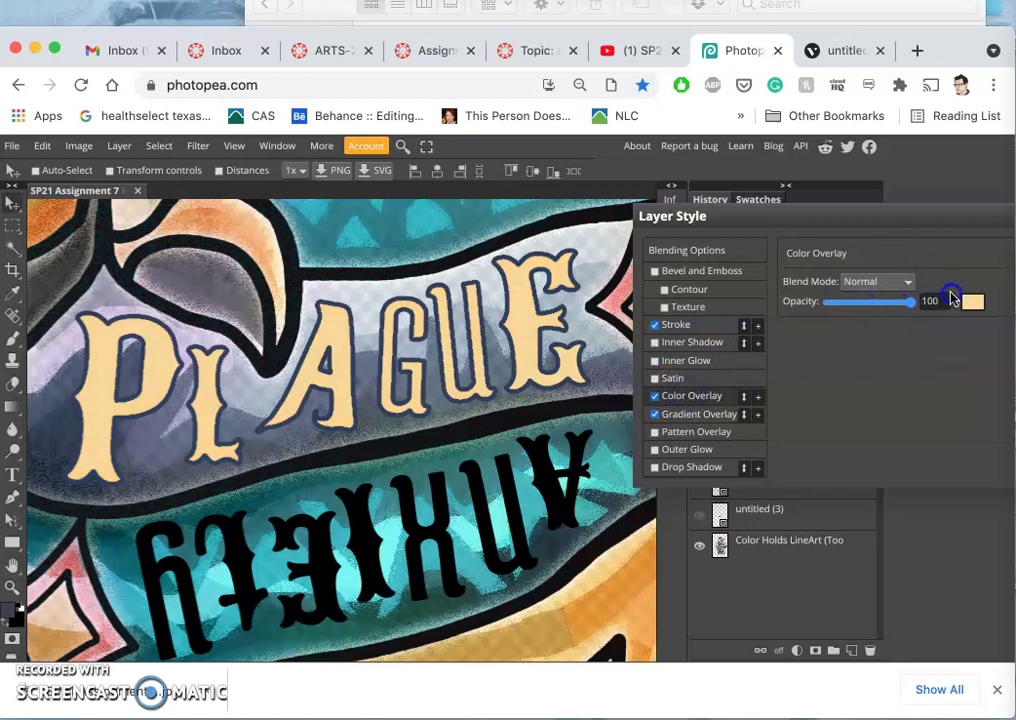
pyautogui.click(909, 311)
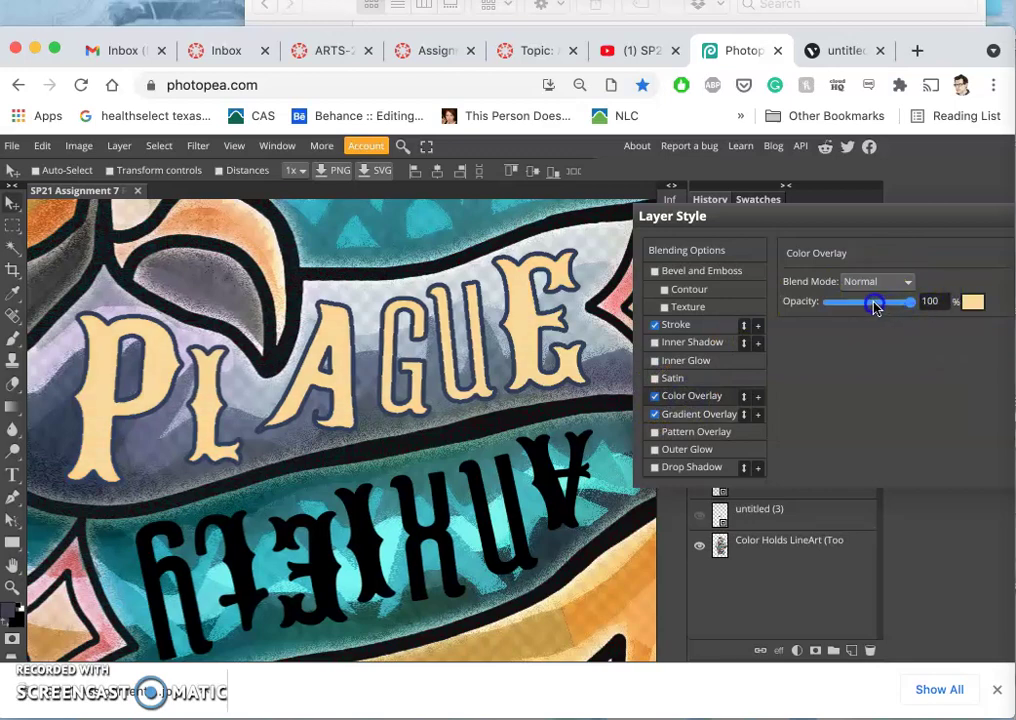
pyautogui.moveTo(876, 307)
pyautogui.mouseDown()
pyautogui.moveTo(849, 307)
pyautogui.moveTo(876, 295)
pyautogui.mouseUp()
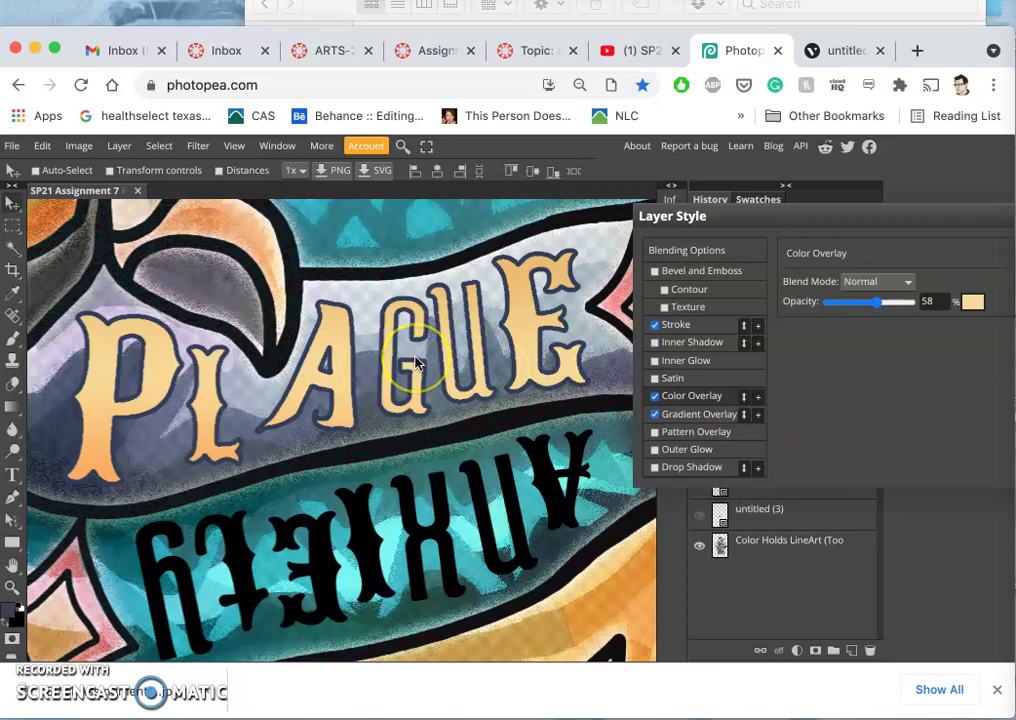
pyautogui.press('super+minus')
pyautogui.press('super+equal')
# - Turn on Drop Shadow in Normal mode: 53% opacity, 11 px distance, 2% spread, 7 px size
pyautogui.click(655, 468)
pyautogui.click(673, 468)
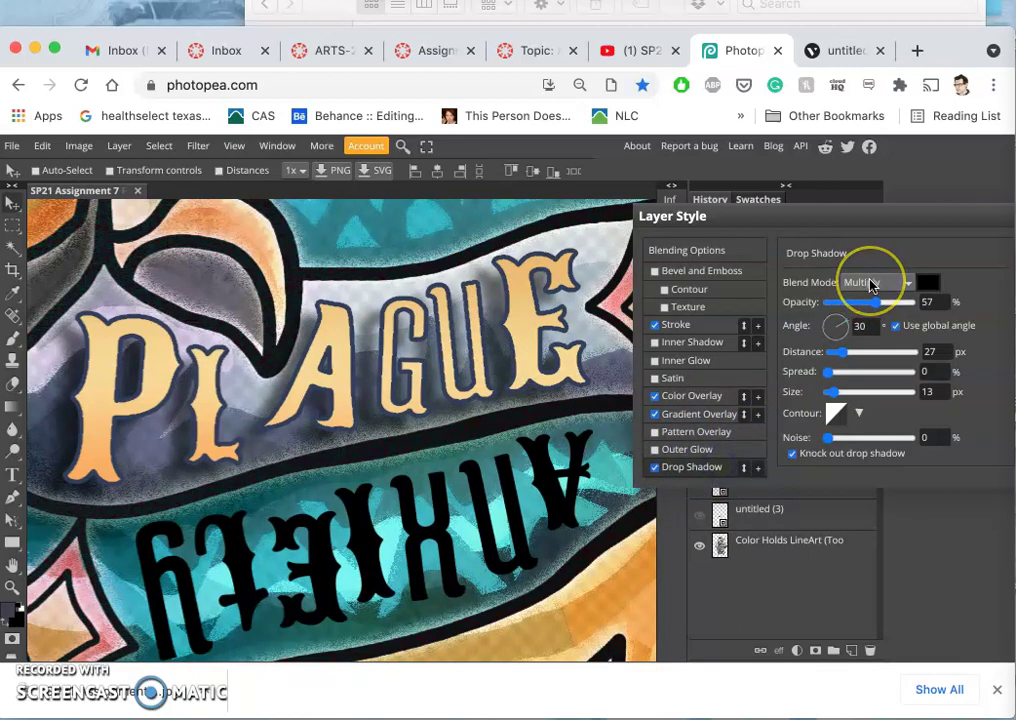
pyautogui.click(906, 283)
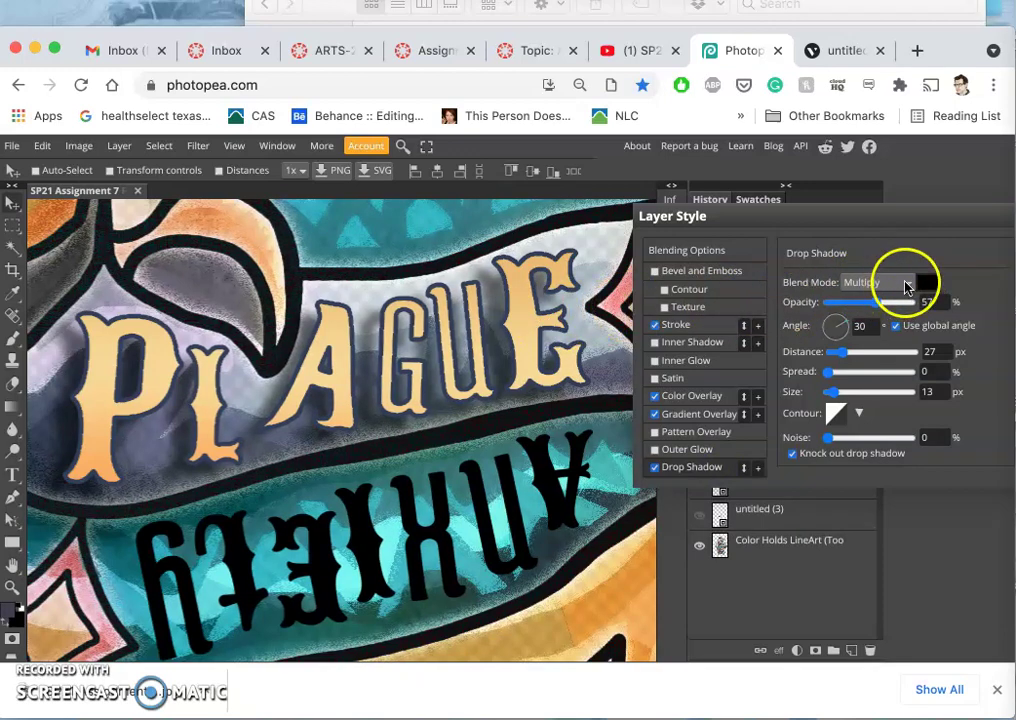
pyautogui.click(903, 283)
pyautogui.click(891, 229)
pyautogui.click(898, 284)
pyautogui.moveTo(880, 310)
pyautogui.mouseDown()
pyautogui.moveTo(878, 301)
pyautogui.moveTo(823, 298)
pyautogui.moveTo(947, 316)
pyautogui.moveTo(907, 305)
pyautogui.moveTo(873, 312)
pyautogui.mouseUp()
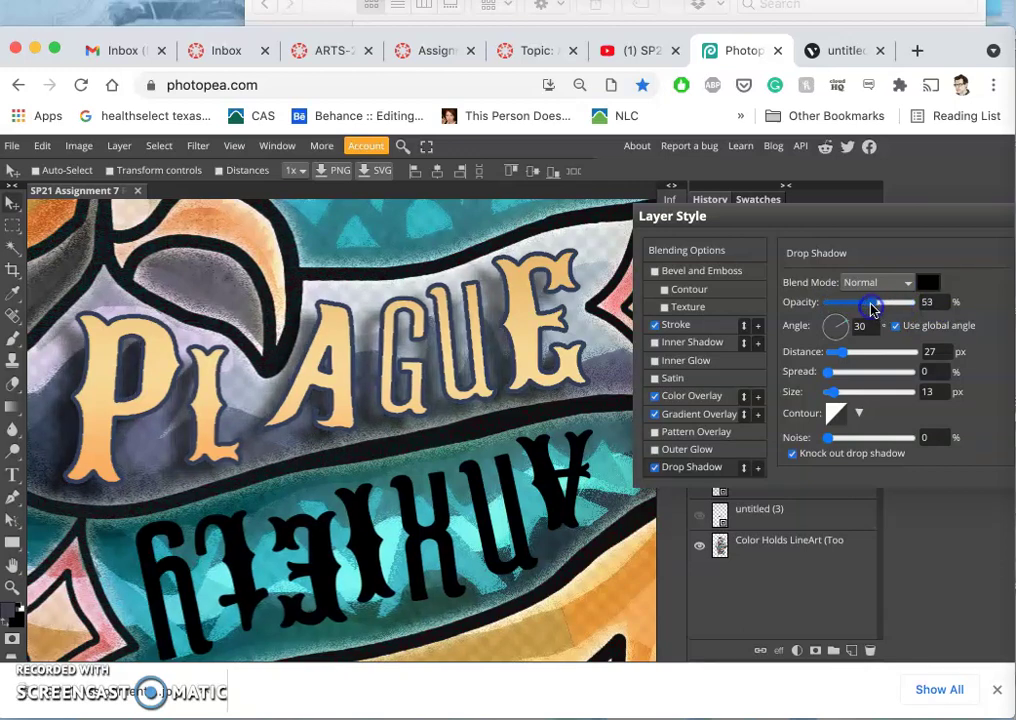
pyautogui.moveTo(845, 355); pyautogui.dragTo(822, 397)
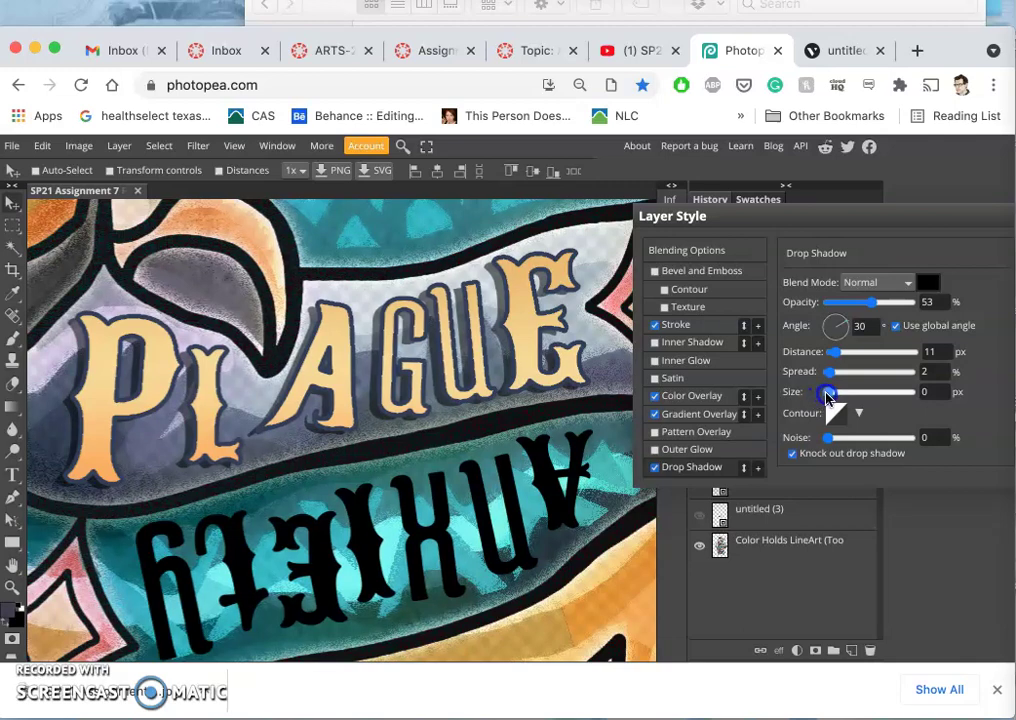
pyautogui.moveTo(826, 397); pyautogui.dragTo(825, 389)
# - Set the drop shadow's angle to 55° and its noise to 47%
pyautogui.moveTo(839, 327); pyautogui.dragTo(840, 325)
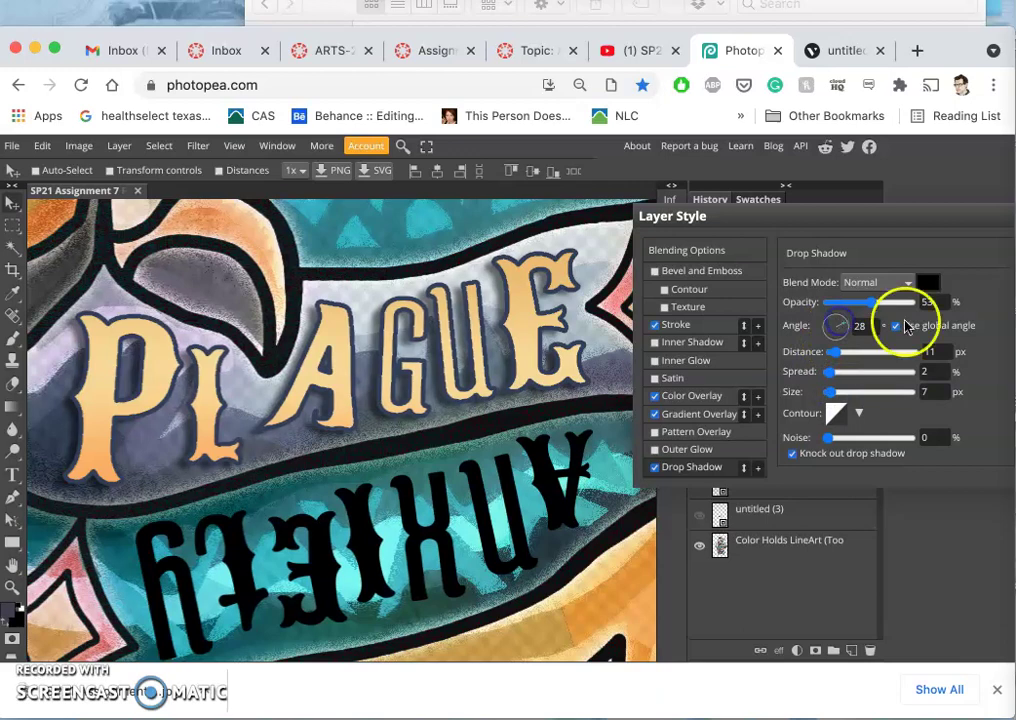
pyautogui.click(845, 327)
pyautogui.moveTo(841, 320); pyautogui.dragTo(841, 322)
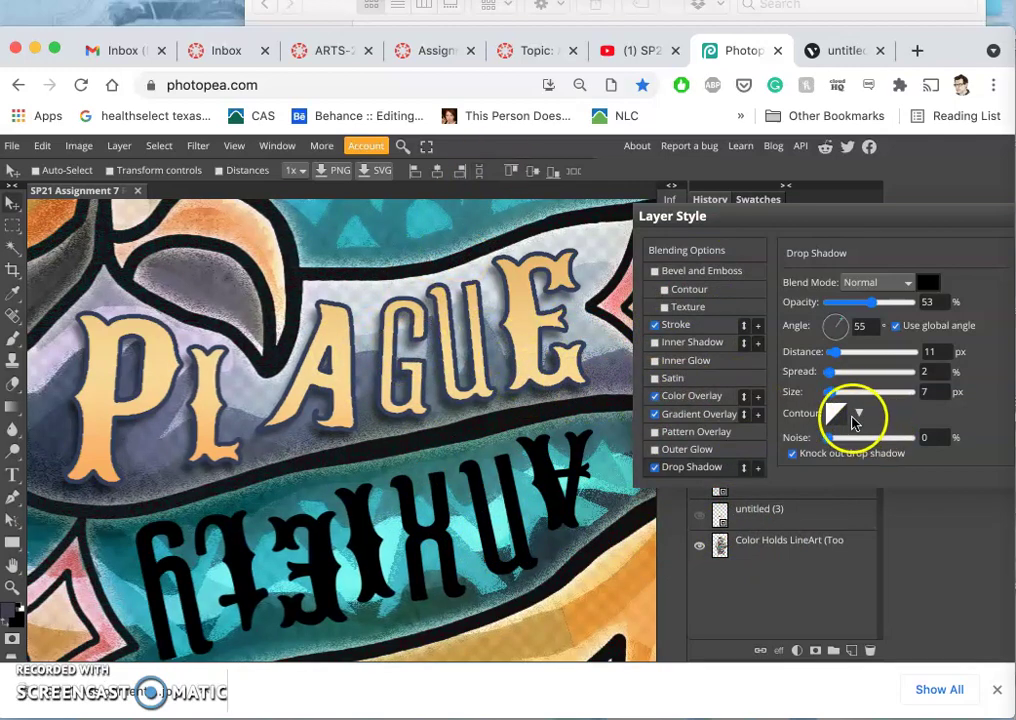
pyautogui.click(831, 439)
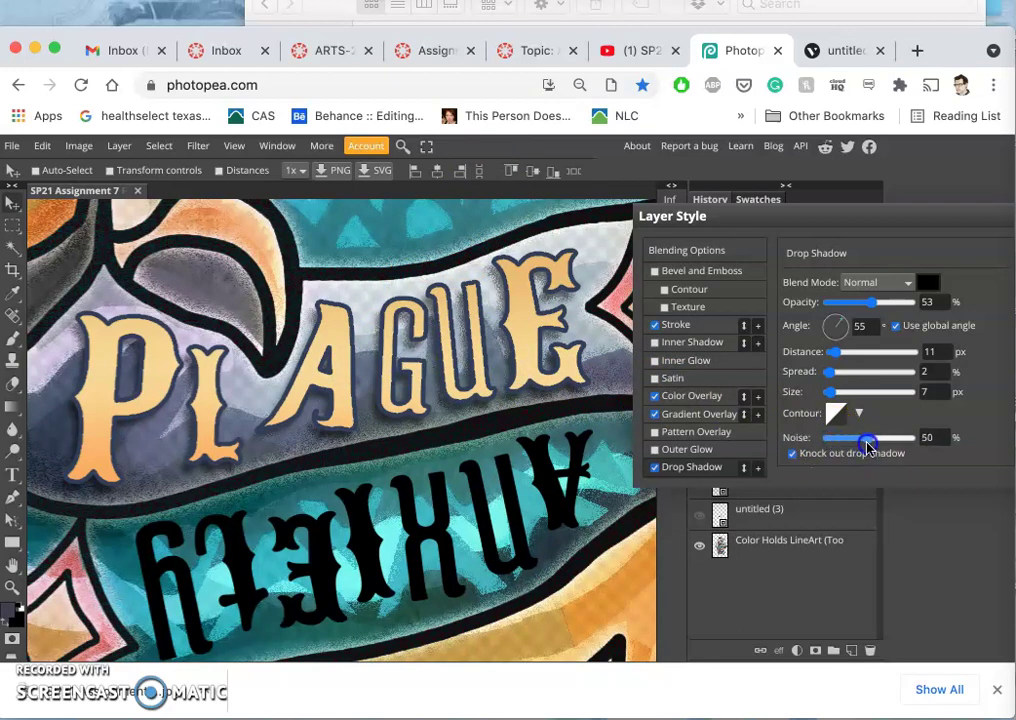
pyautogui.moveTo(868, 445); pyautogui.dragTo(864, 445)
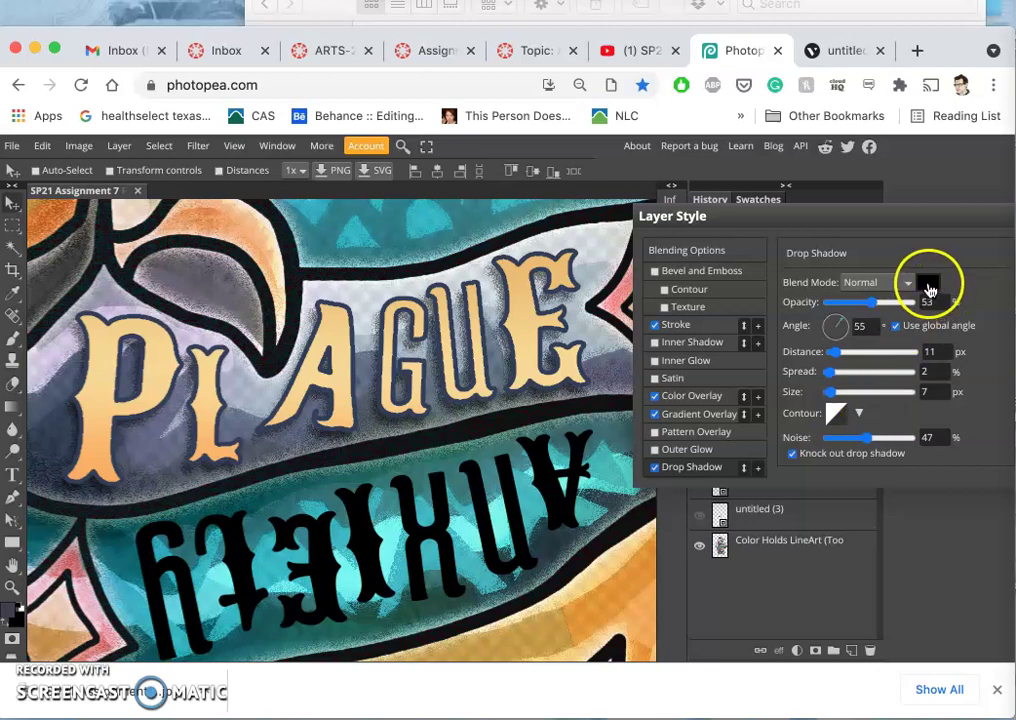
# - Change the drop shadow colour to dark reddish brown 3a1508
pyautogui.click(928, 289)
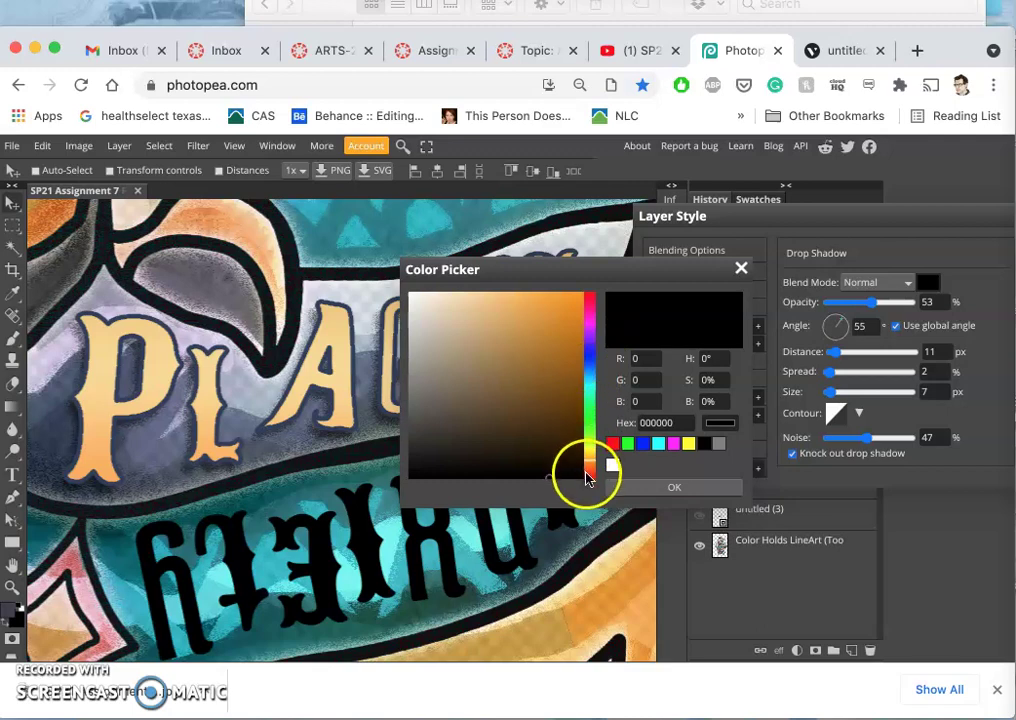
pyautogui.click(588, 476)
pyautogui.click(558, 440)
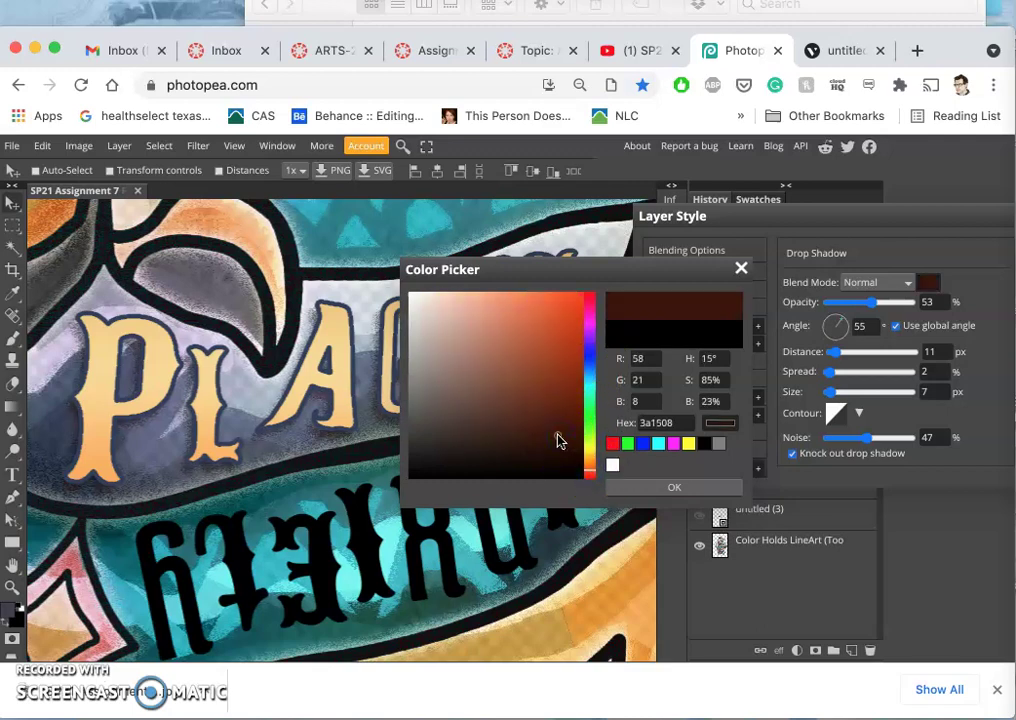
pyautogui.click(640, 486)
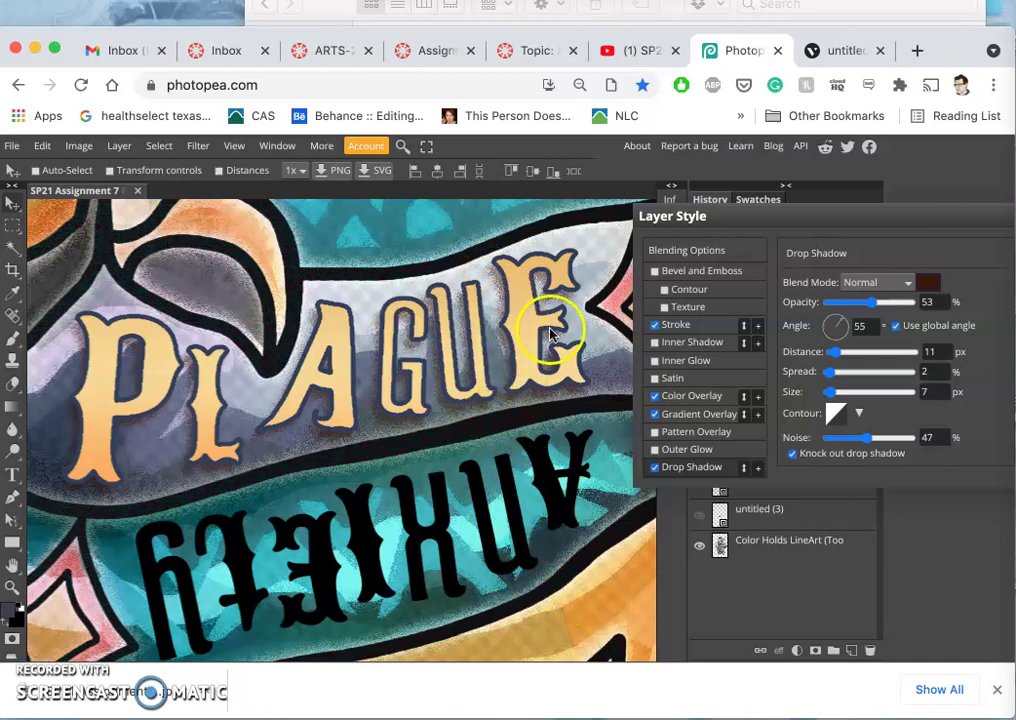
# - Turn on a pale yellow Inner Glow (Screen, 75%) with 36% noise and 15 px size
pyautogui.click(655, 362)
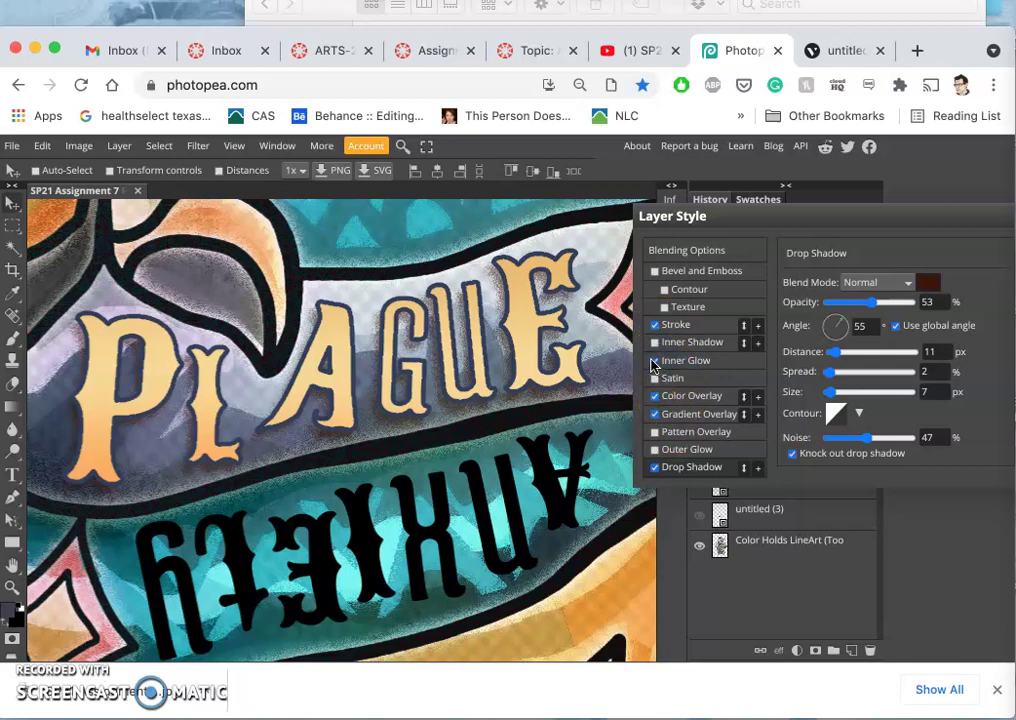
pyautogui.click(680, 361)
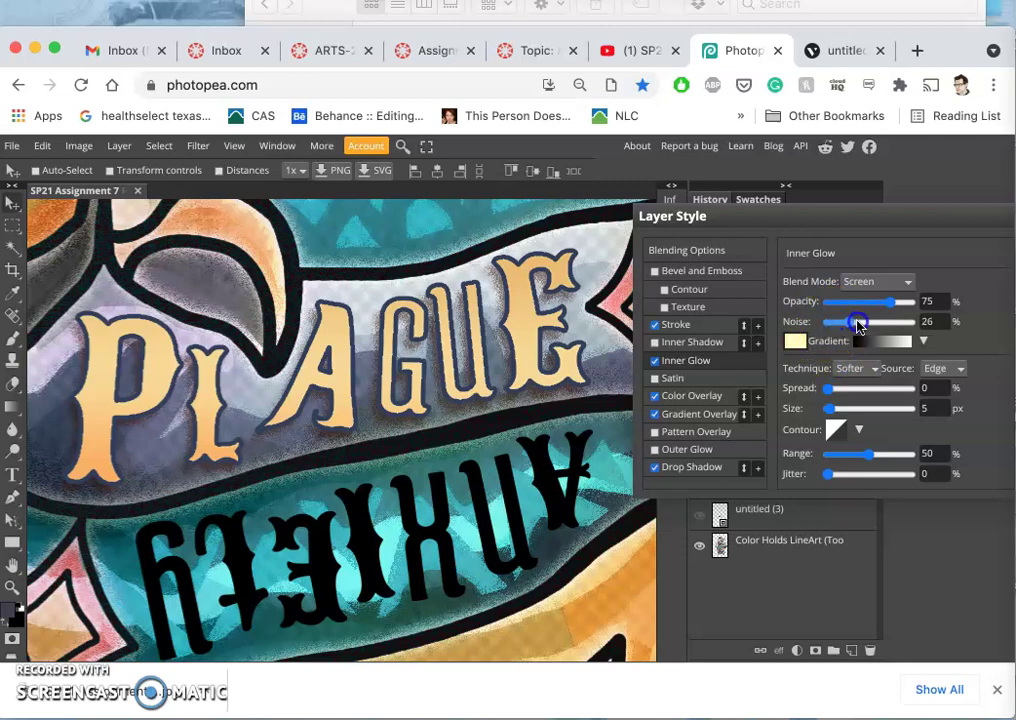
pyautogui.moveTo(843, 410)
pyautogui.mouseDown()
pyautogui.moveTo(860, 410)
pyautogui.moveTo(839, 413)
pyautogui.mouseUp()
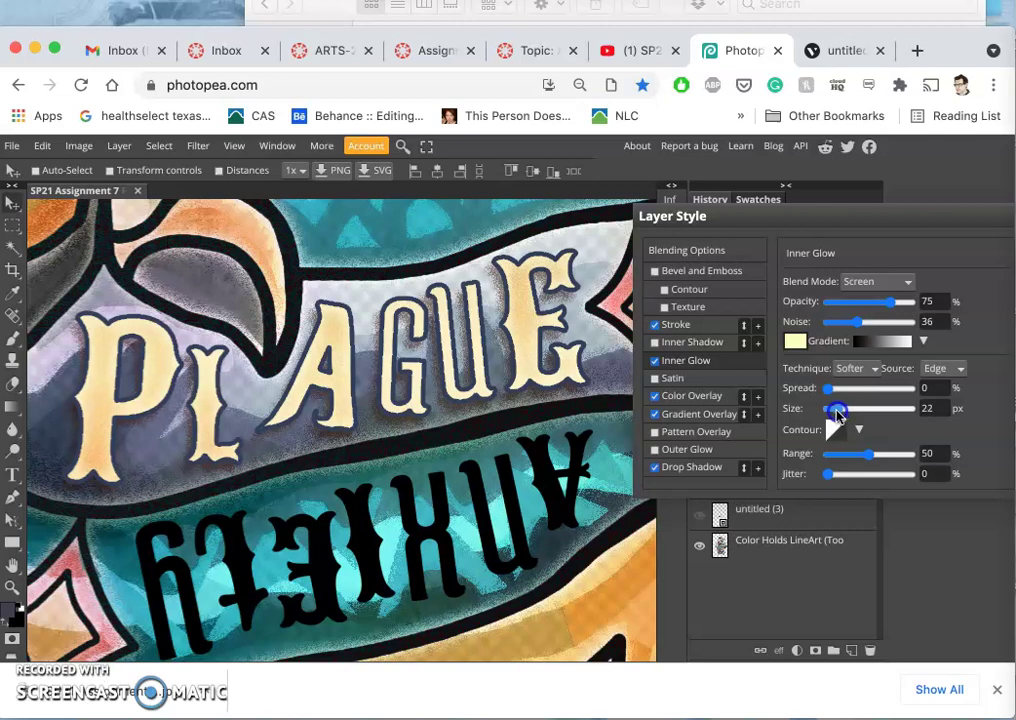
pyautogui.moveTo(838, 414); pyautogui.dragTo(835, 414)
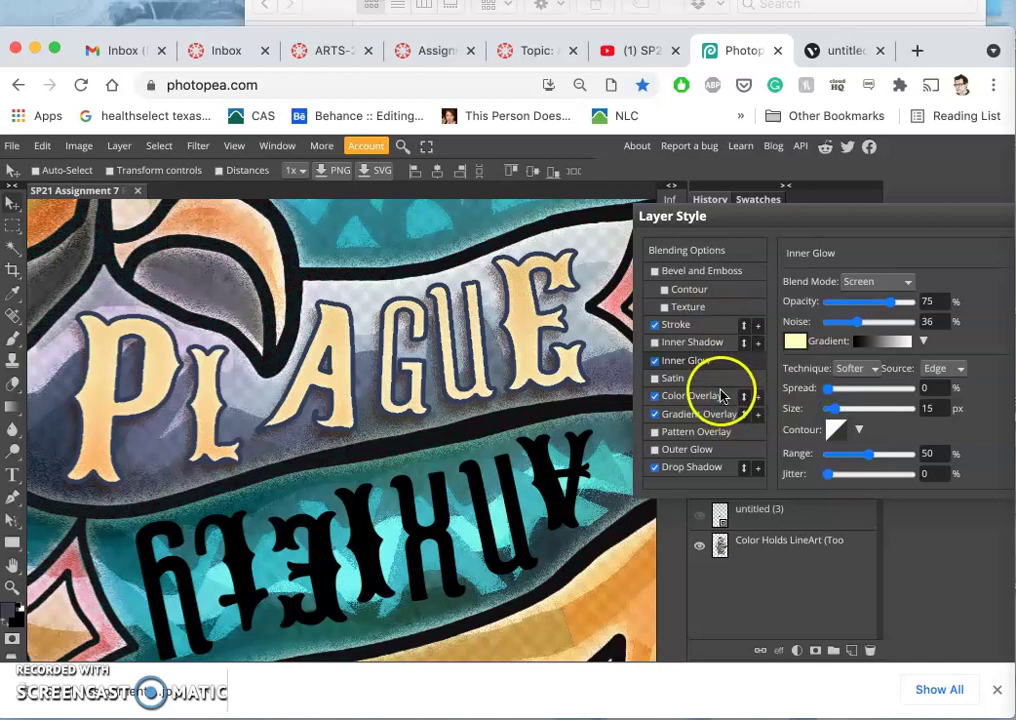
pyautogui.press('super+equal')
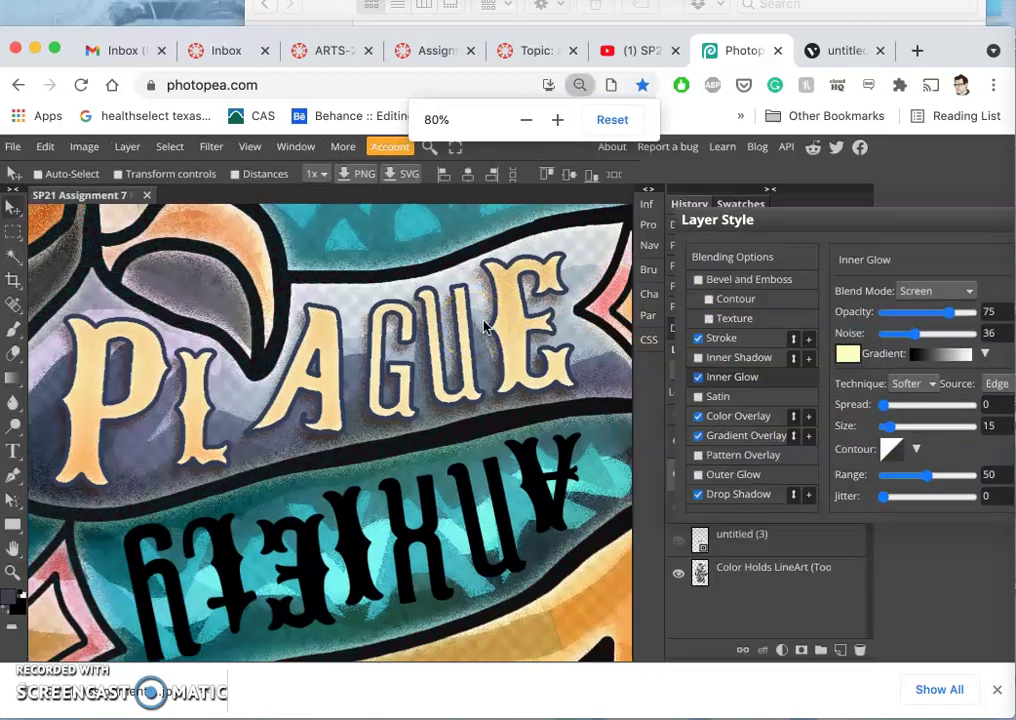
pyautogui.press('super+minus')
pyautogui.press('super+minus')
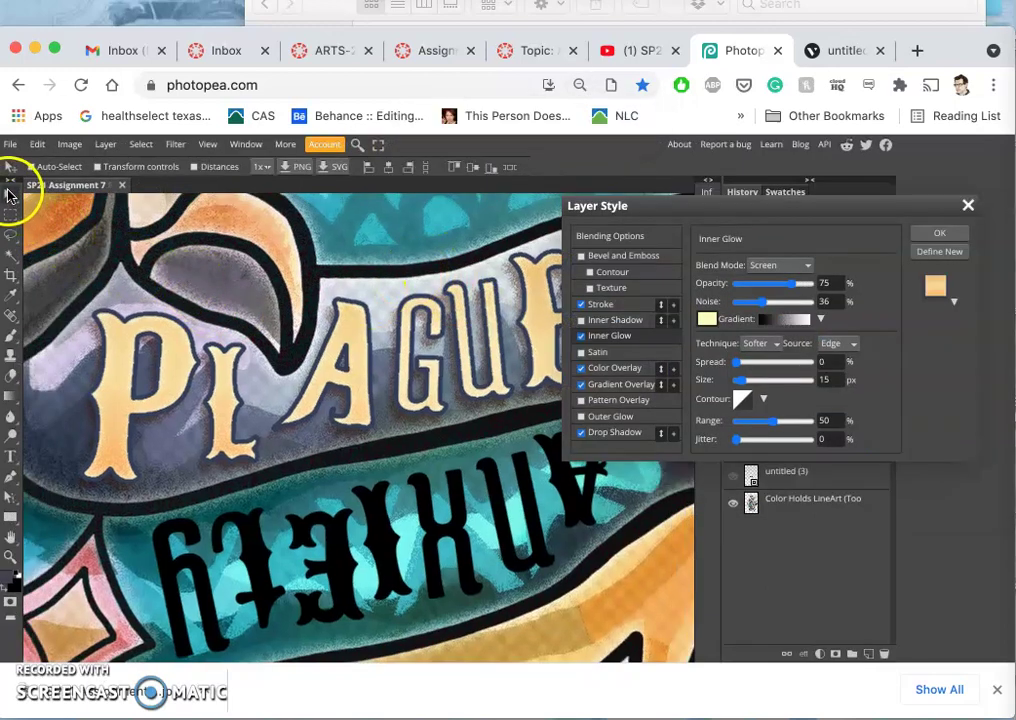
# - Zoom in to check PLAGUE's effects, then confirm the Layer Style on 'untitled (3) copy' with OK
pyautogui.click(385, 358)
pyautogui.scroll(3, 389, 362)
pyautogui.scroll(4, 388, 362)
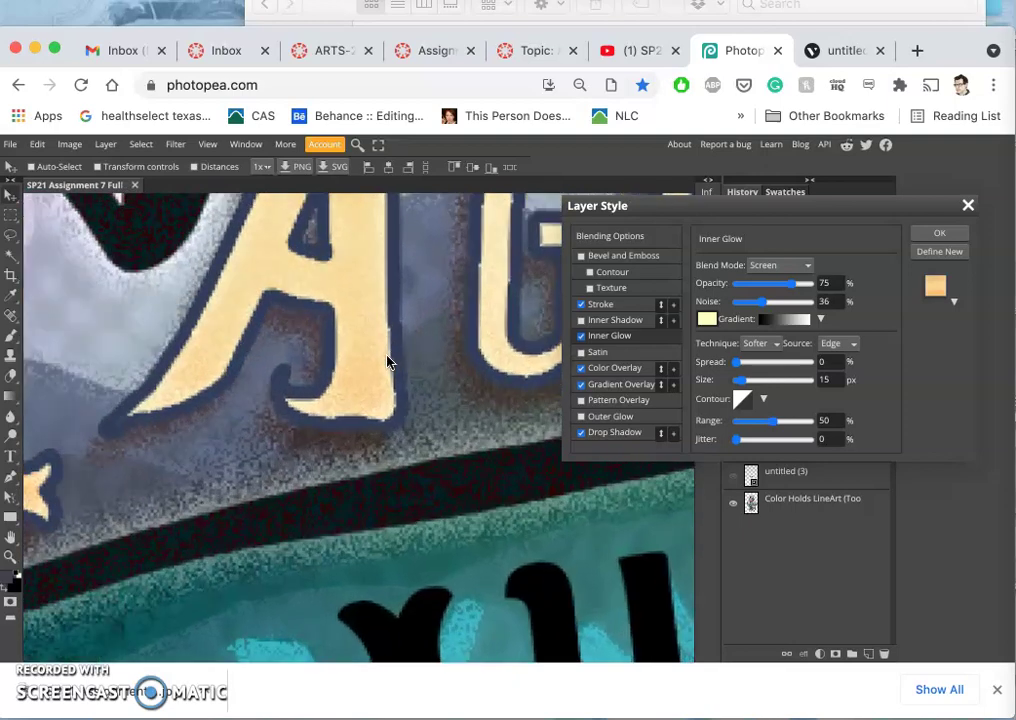
pyautogui.scroll(-3, 388, 362)
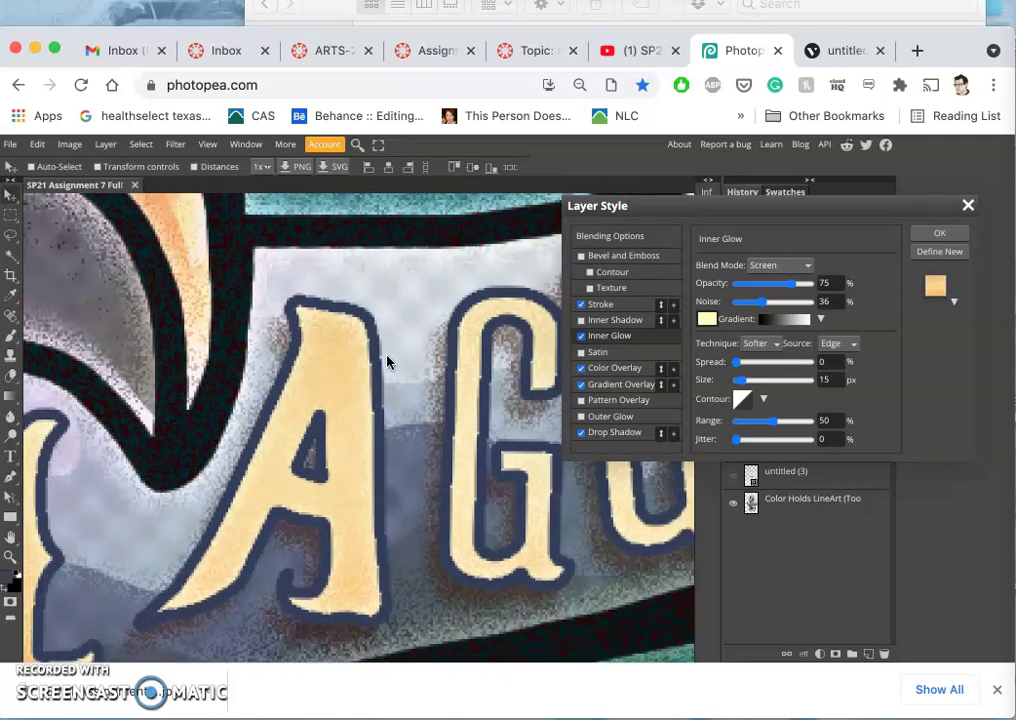
pyautogui.scroll(-5, 388, 362)
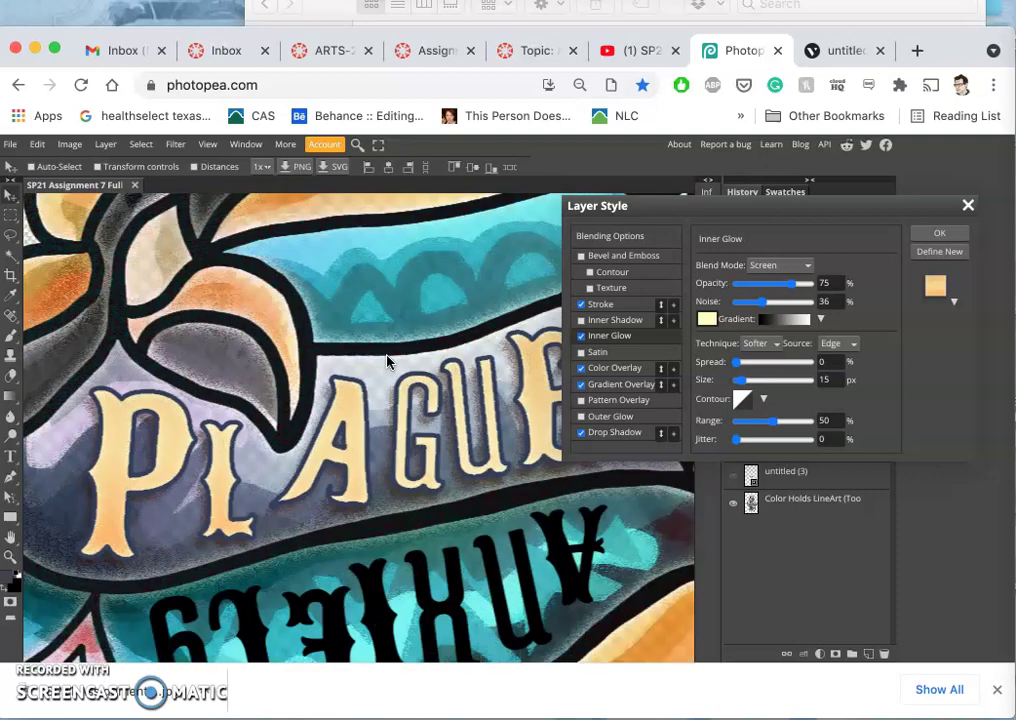
pyautogui.scroll(5, 388, 362)
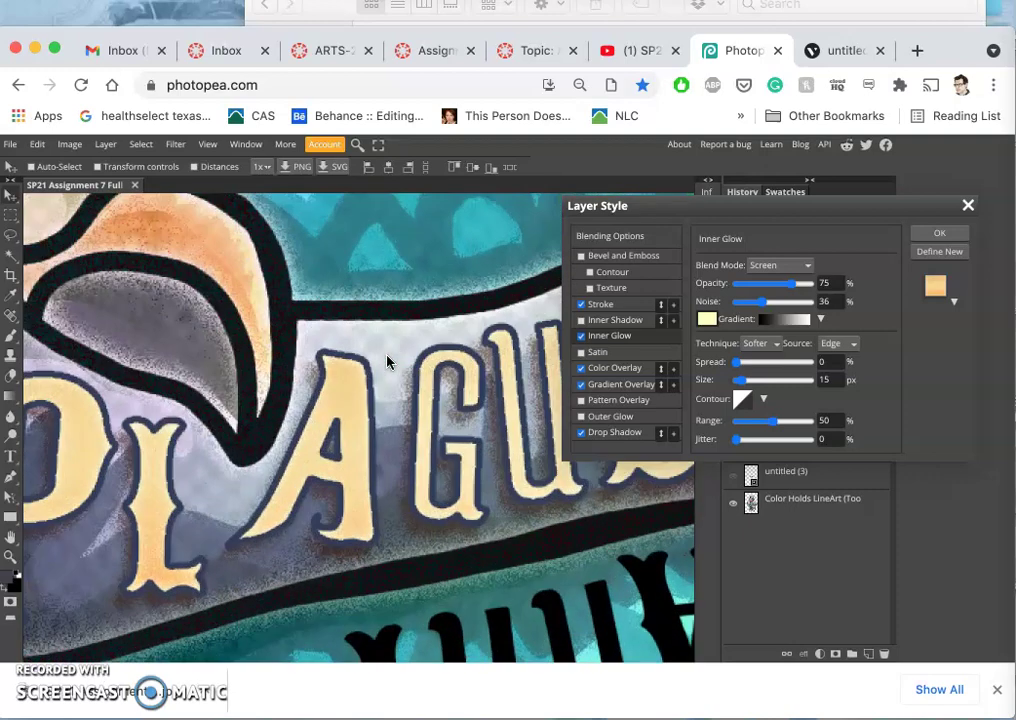
pyautogui.scroll(2, 388, 362)
pyautogui.click(422, 362)
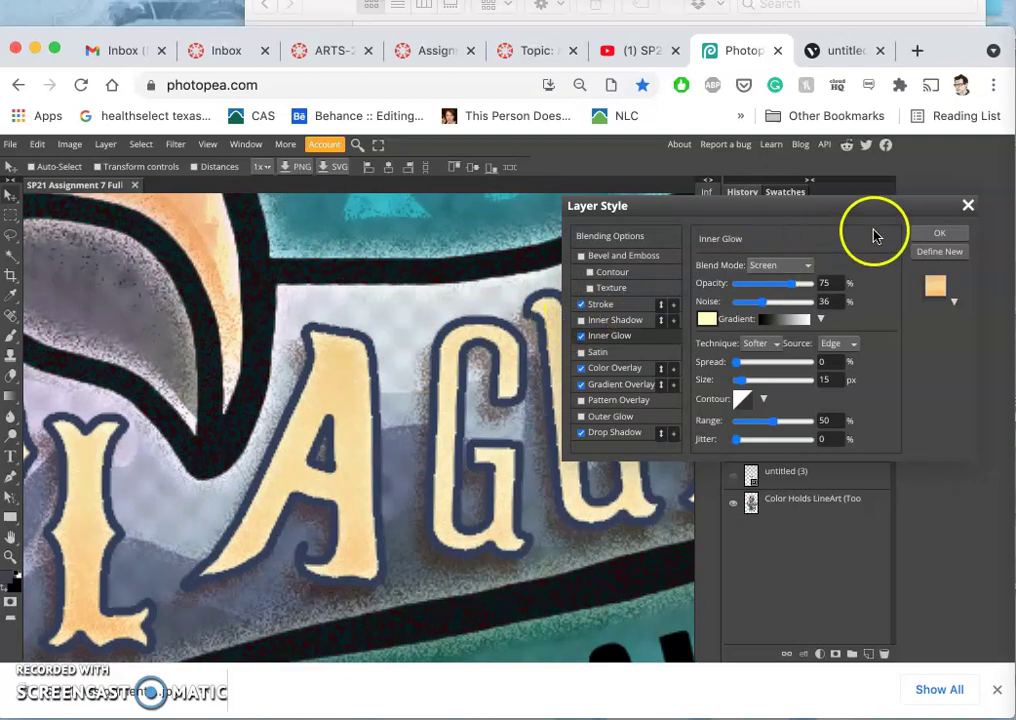
pyautogui.click(935, 234)
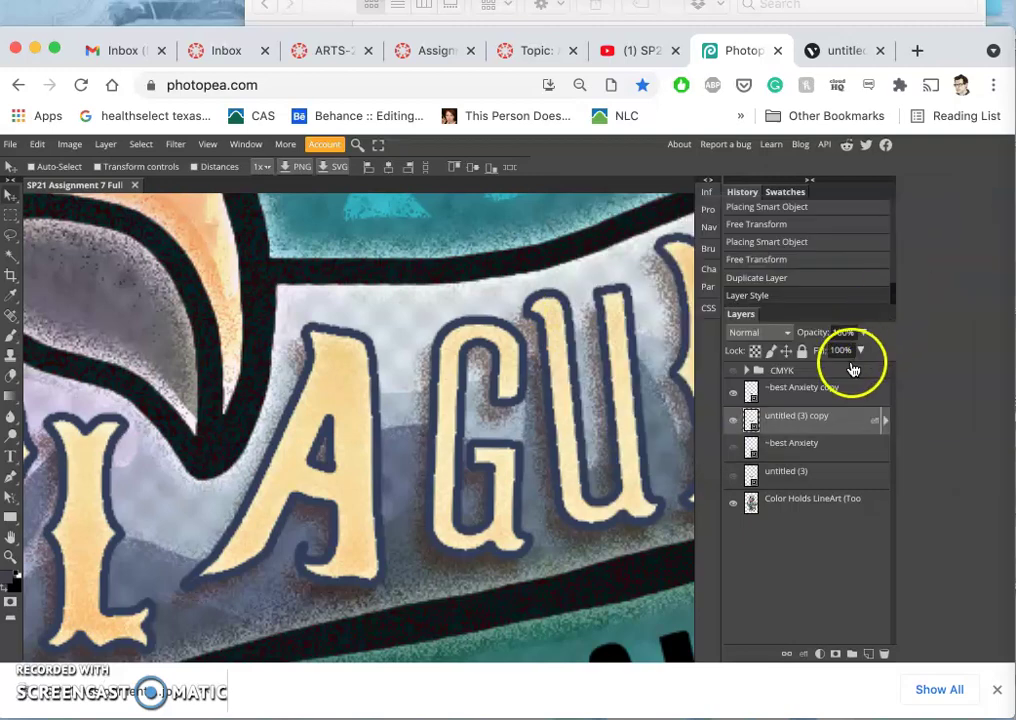
# - Add a new empty Layer 4 above the untitled (3) copy layer
pyautogui.click(850, 655)
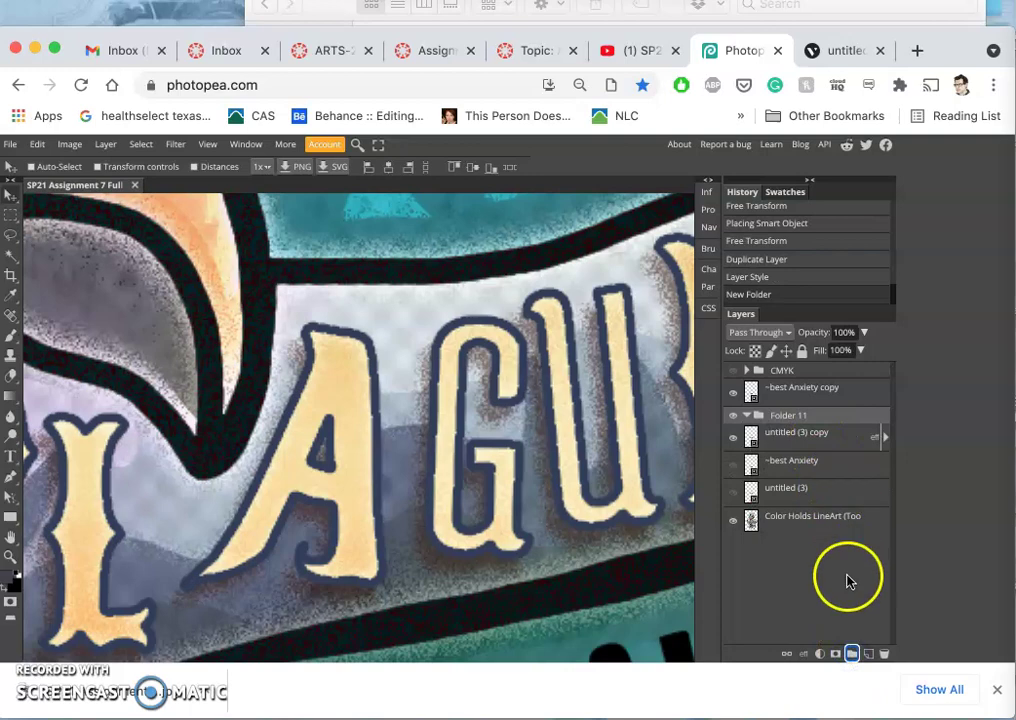
pyautogui.press('Delete')
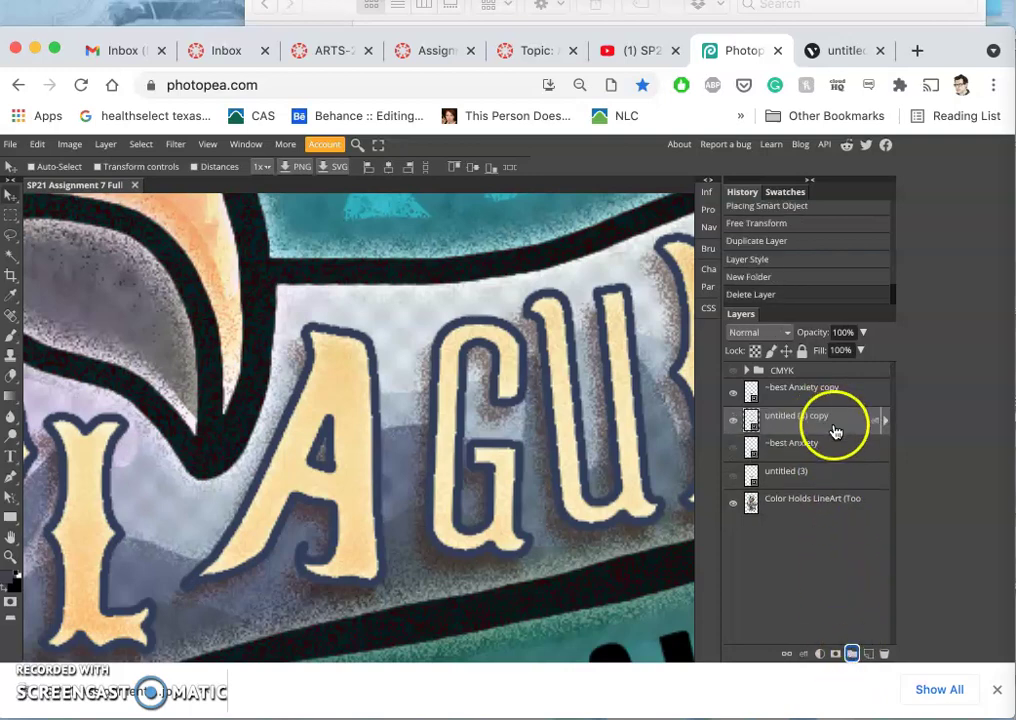
pyautogui.click(868, 654)
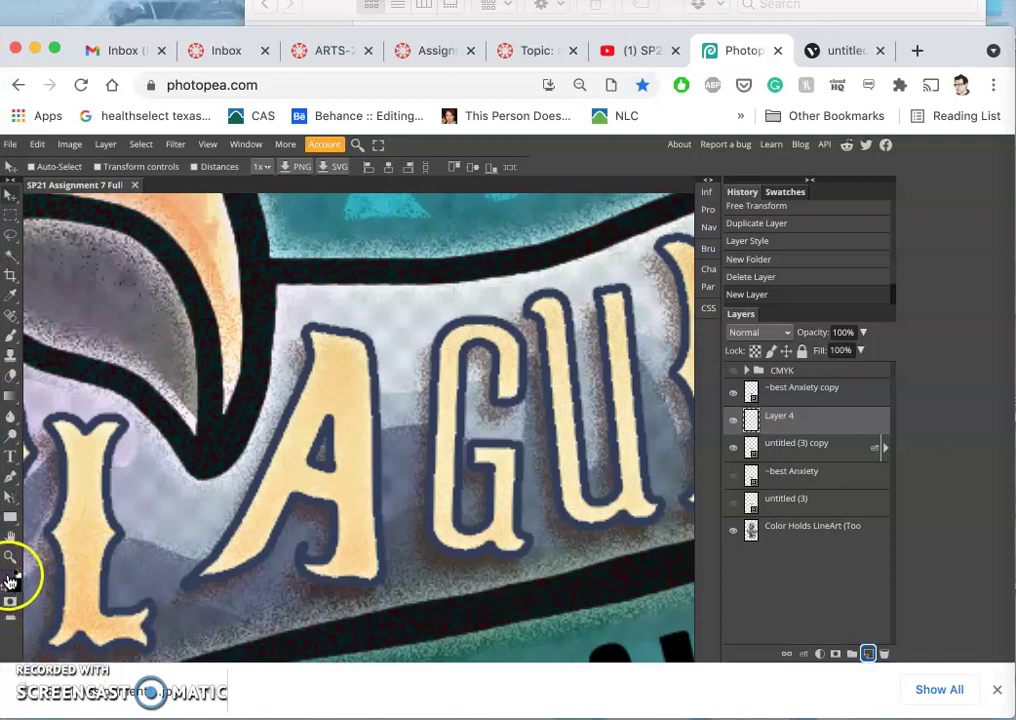
# - Brush a dark grey wavy stroke above the A and through the G and U
pyautogui.click(10, 337)
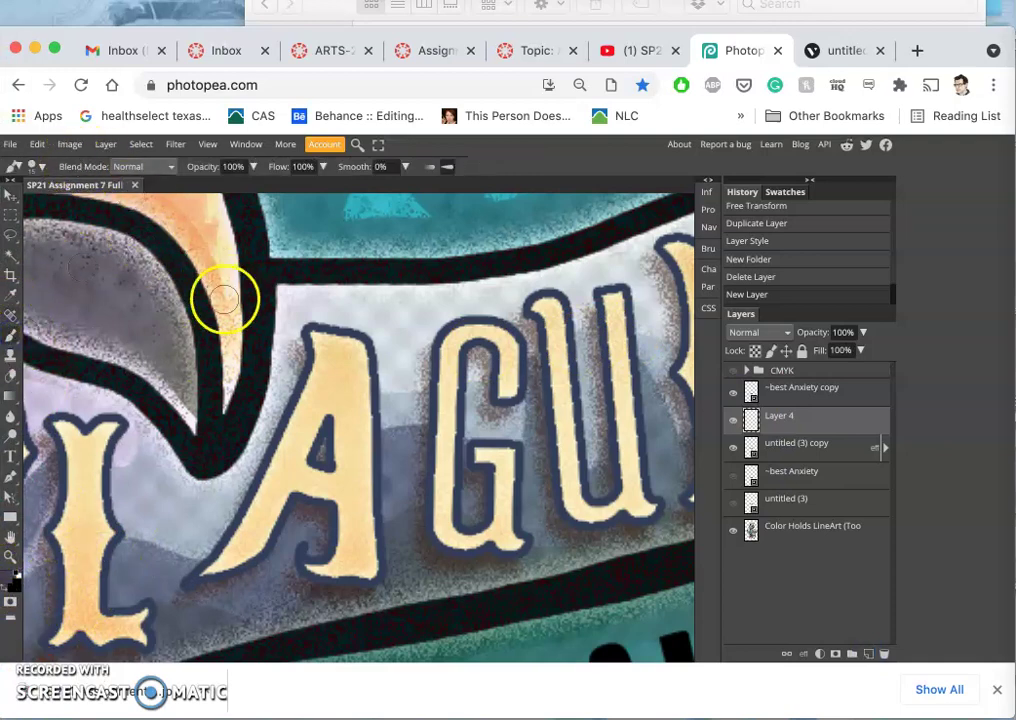
pyautogui.moveTo(292, 308)
pyautogui.mouseDown()
pyautogui.moveTo(349, 300)
pyautogui.moveTo(394, 333)
pyautogui.moveTo(459, 325)
pyautogui.mouseUp()
pyautogui.moveTo(541, 410)
pyautogui.mouseDown()
pyautogui.moveTo(601, 374)
pyautogui.moveTo(648, 400)
pyautogui.mouseUp()
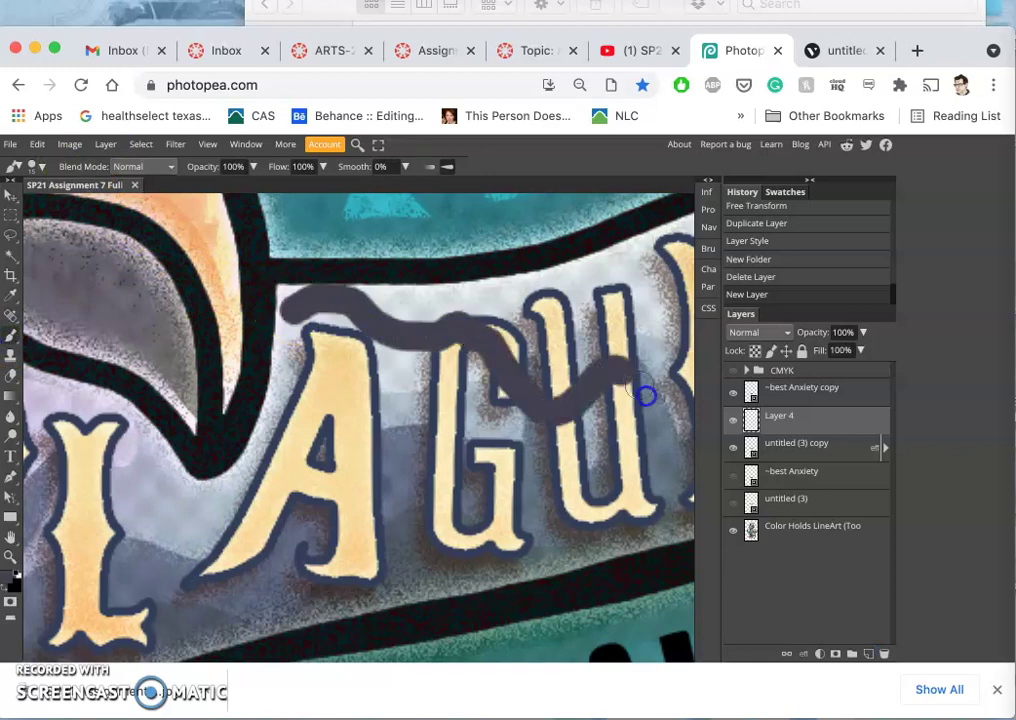
pyautogui.moveTo(654, 465); pyautogui.dragTo(652, 458)
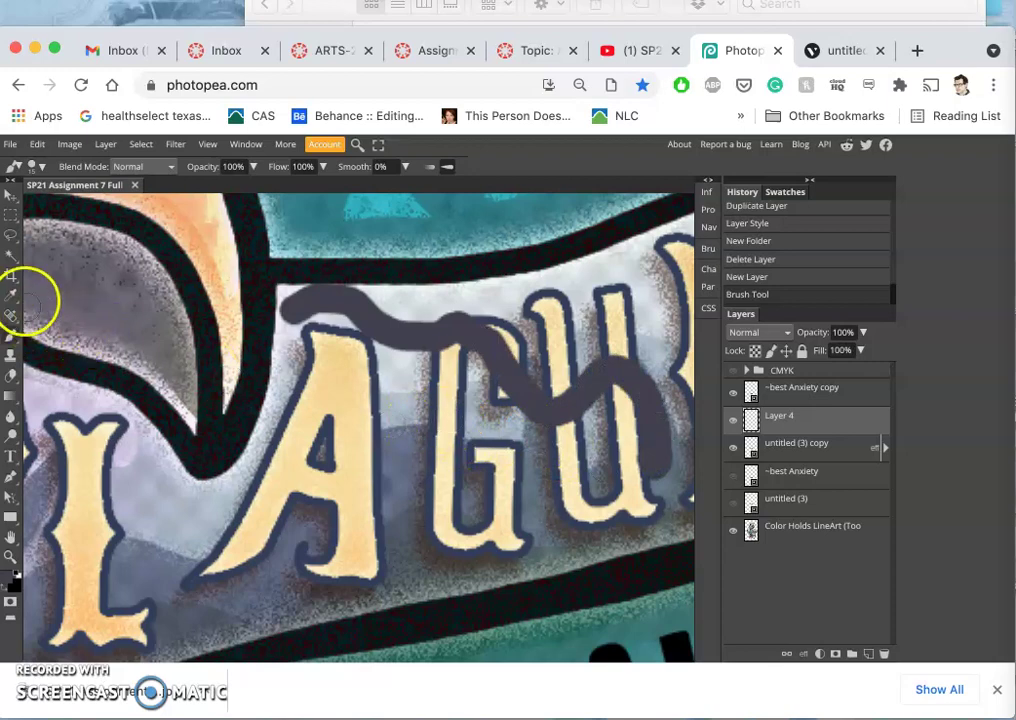
# - Magic Wand-select the wavy stroke and fill the selection with Gray
pyautogui.click(10, 256)
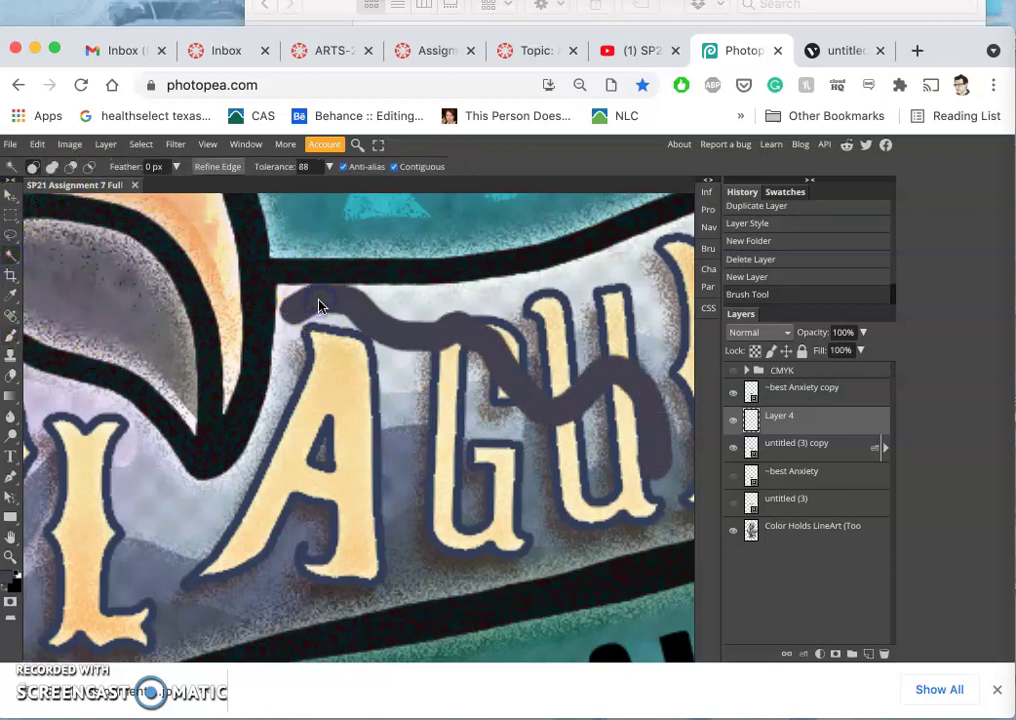
pyautogui.click(322, 301)
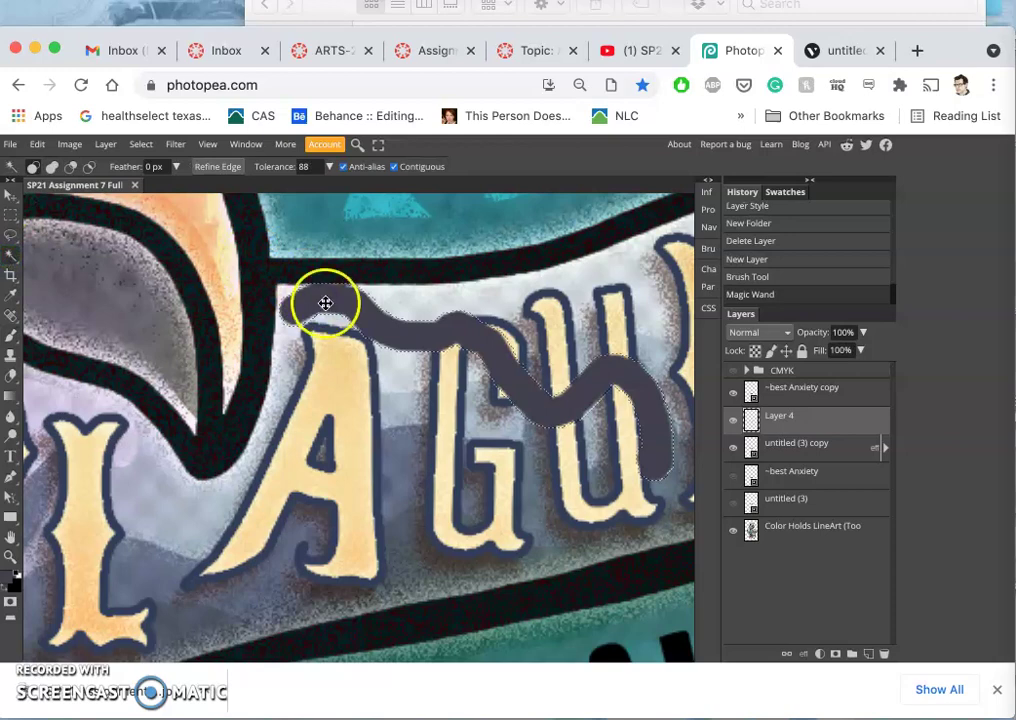
pyautogui.click(37, 144)
pyautogui.click(68, 357)
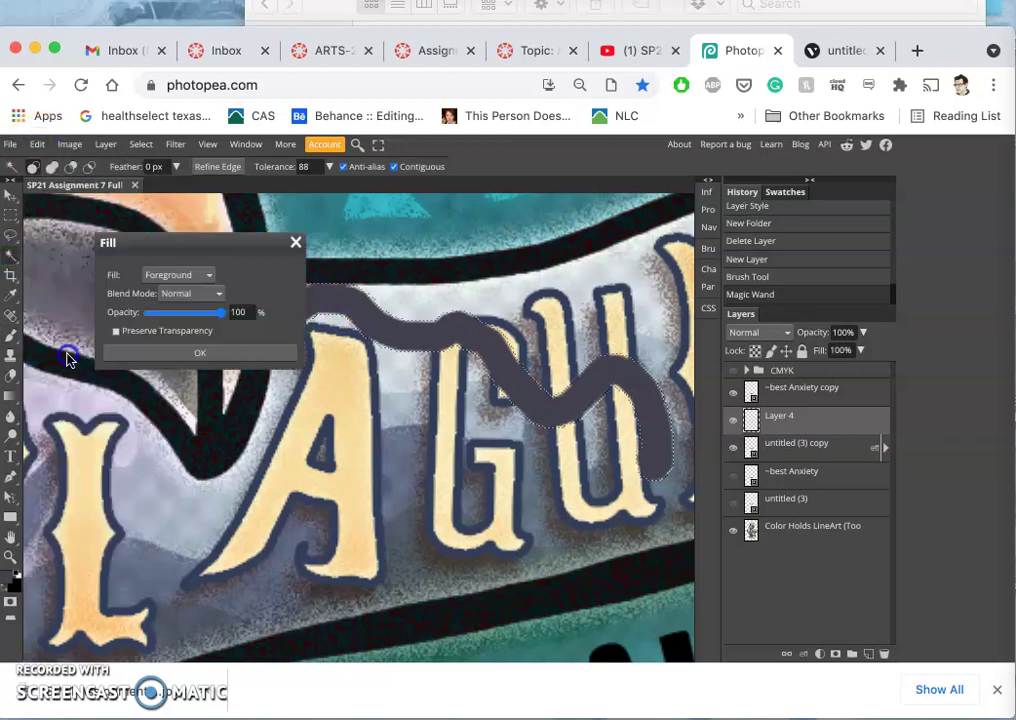
pyautogui.click(183, 278)
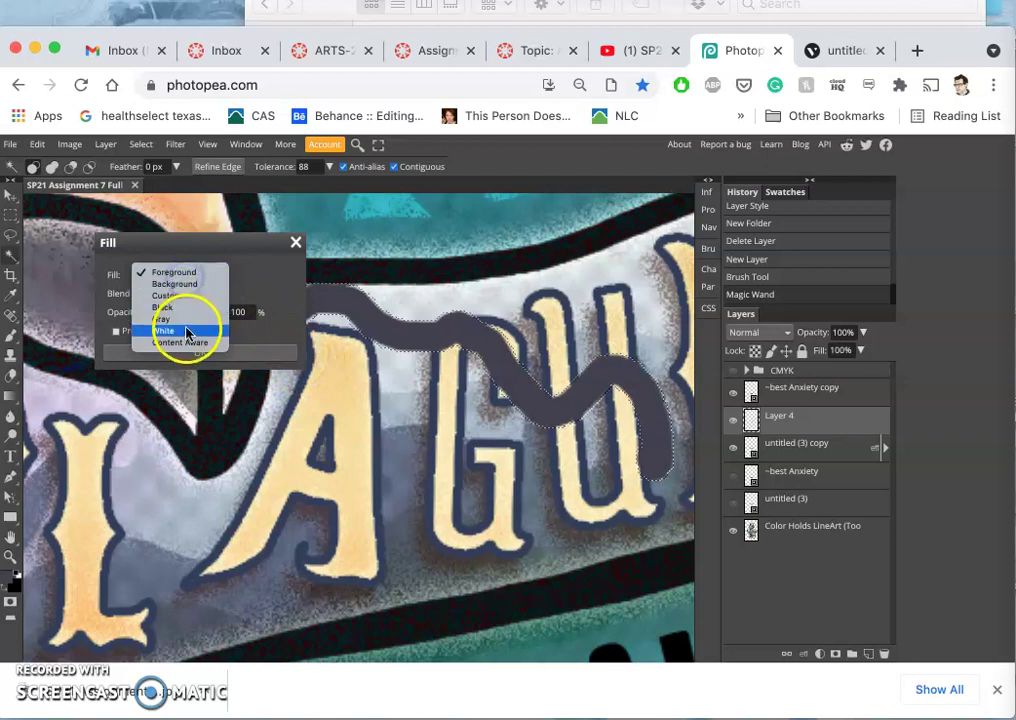
pyautogui.click(183, 320)
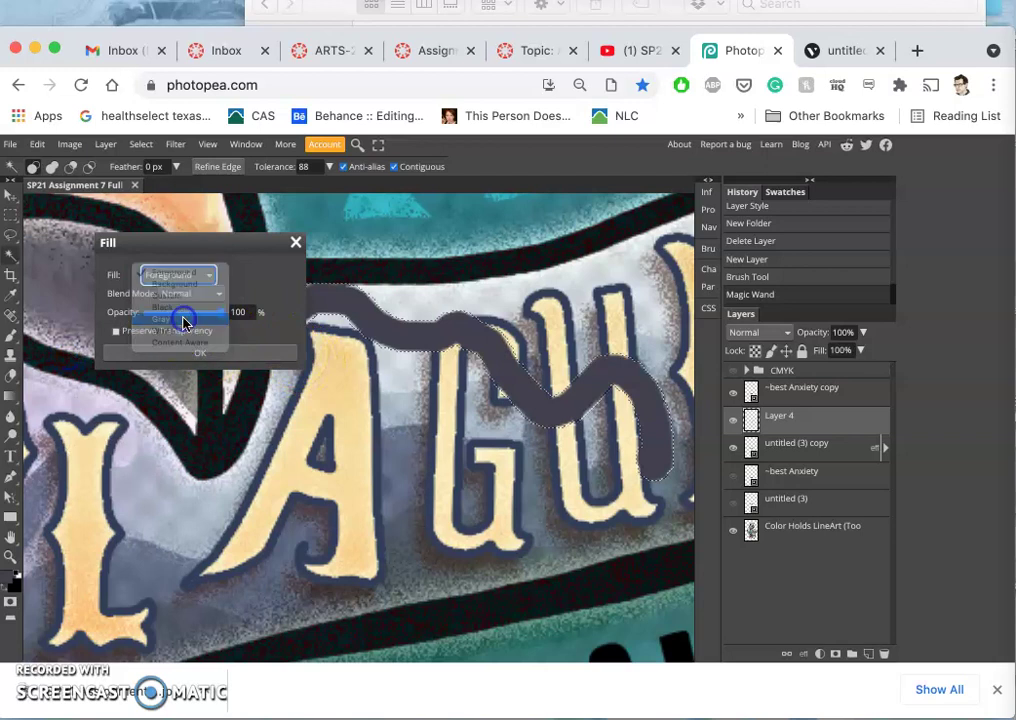
pyautogui.click(231, 352)
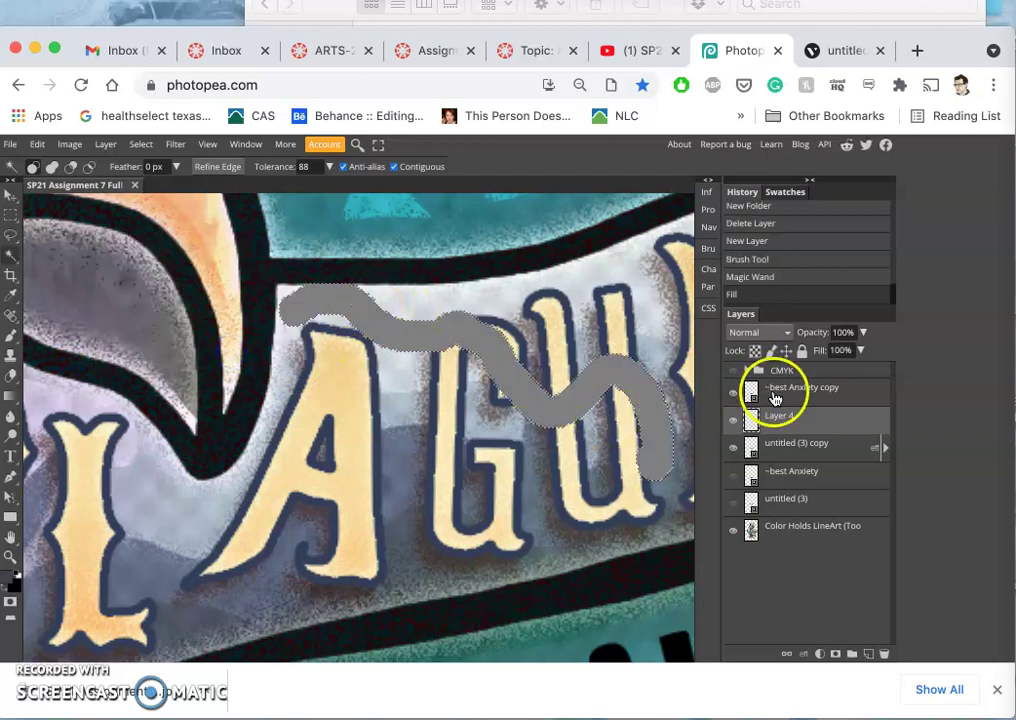
# - Set Layer 4's blend mode to Overlay and dismiss the browser's bookmark popup
pyautogui.click(757, 337)
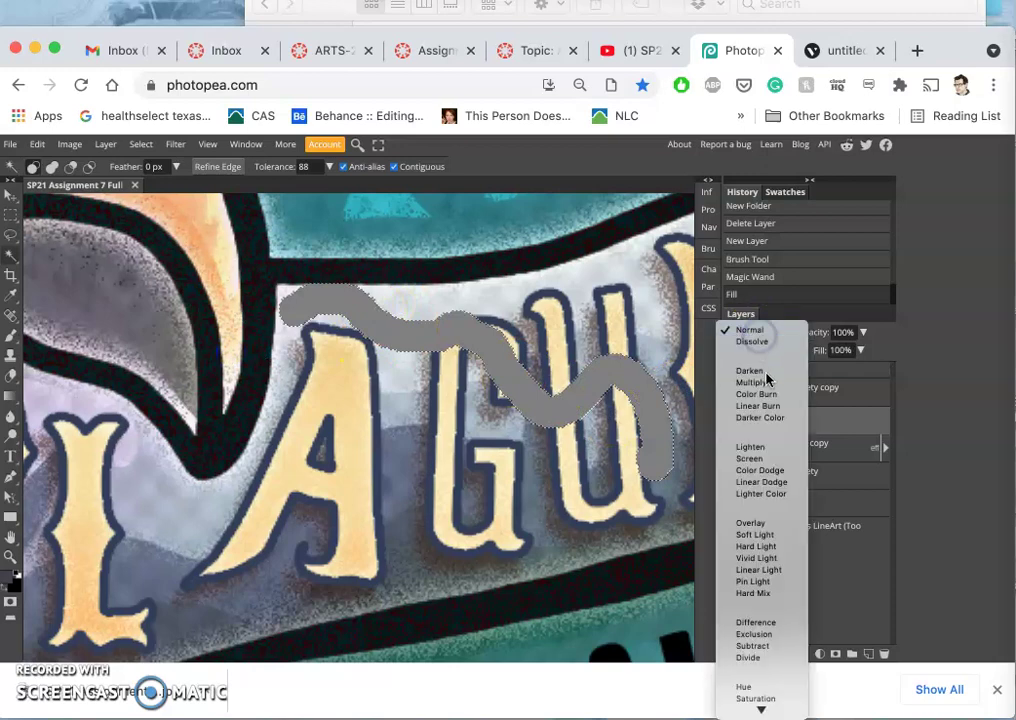
pyautogui.click(762, 526)
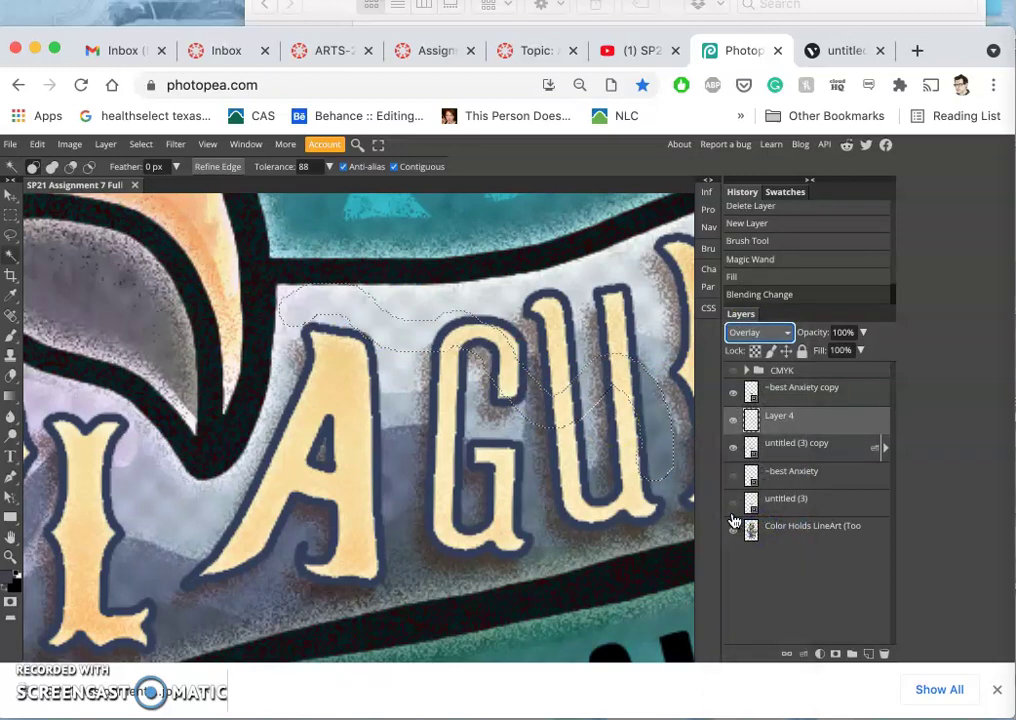
pyautogui.press('super+d')
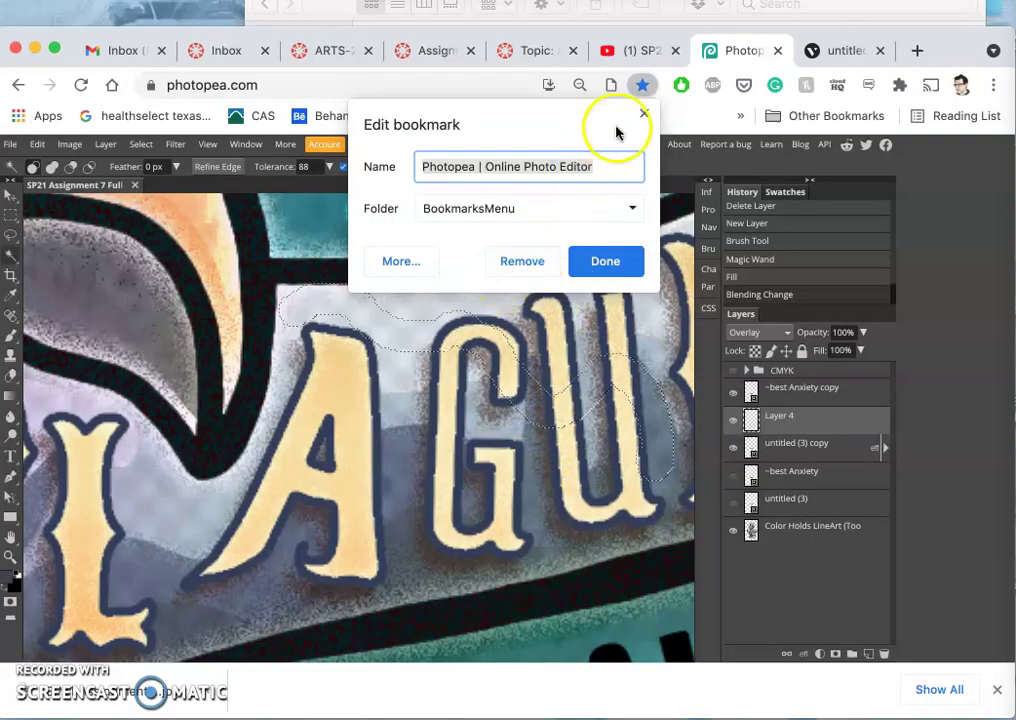
pyautogui.click(644, 113)
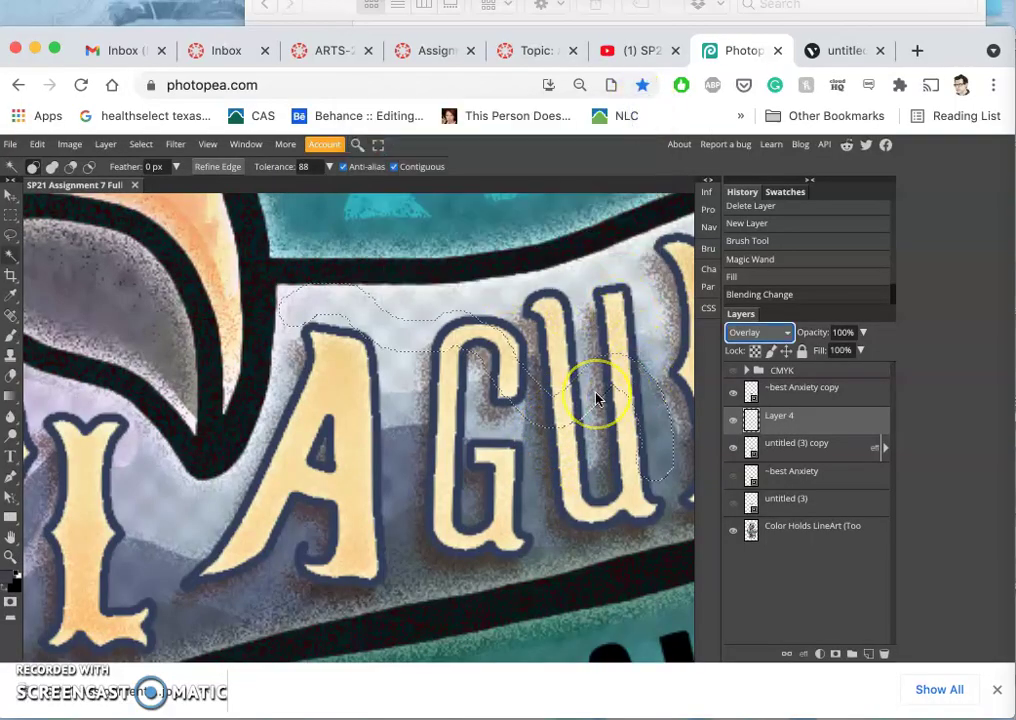
pyautogui.press('super+d')
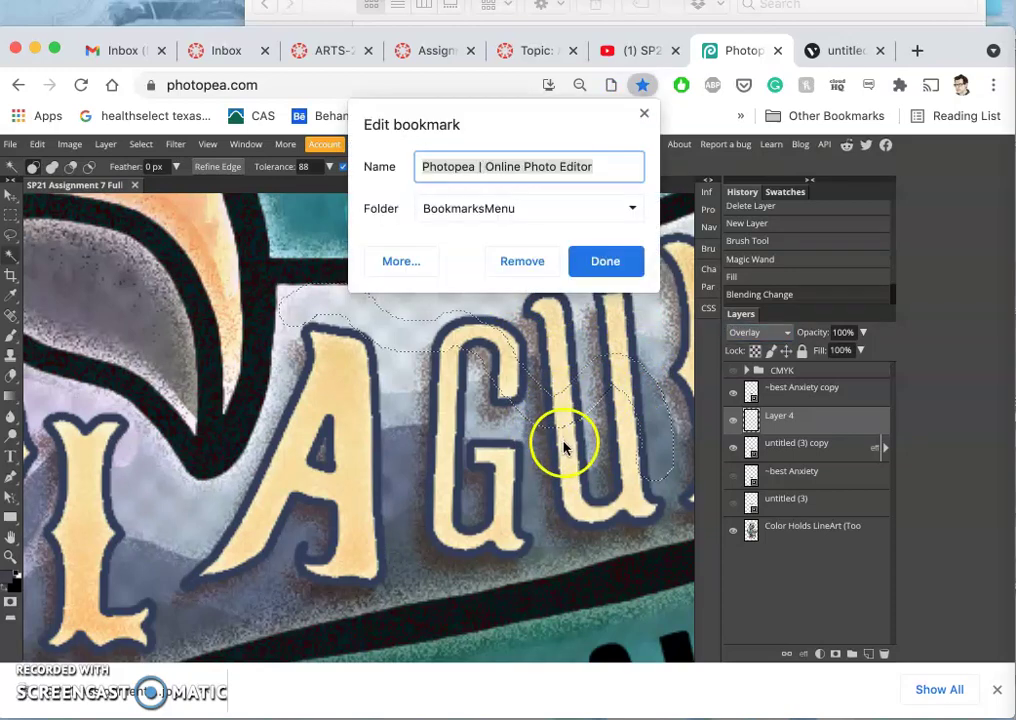
pyautogui.click(647, 120)
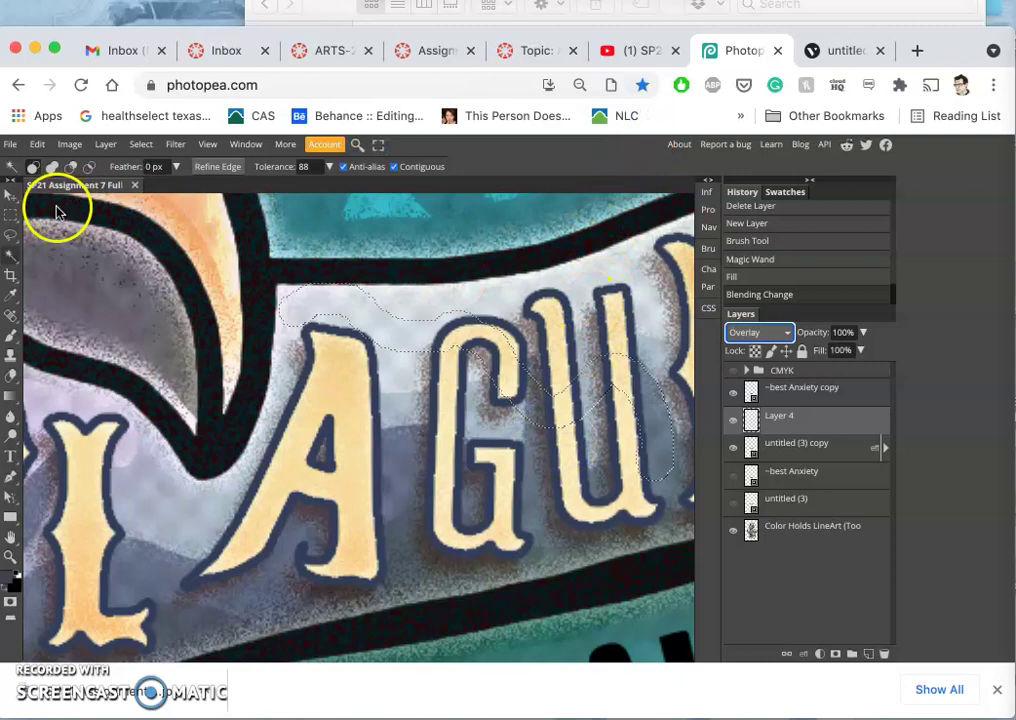
# - Clear the selection and toggle Layer 4 to compare the overlay stroke
pyautogui.click(10, 238)
pyautogui.click(404, 249)
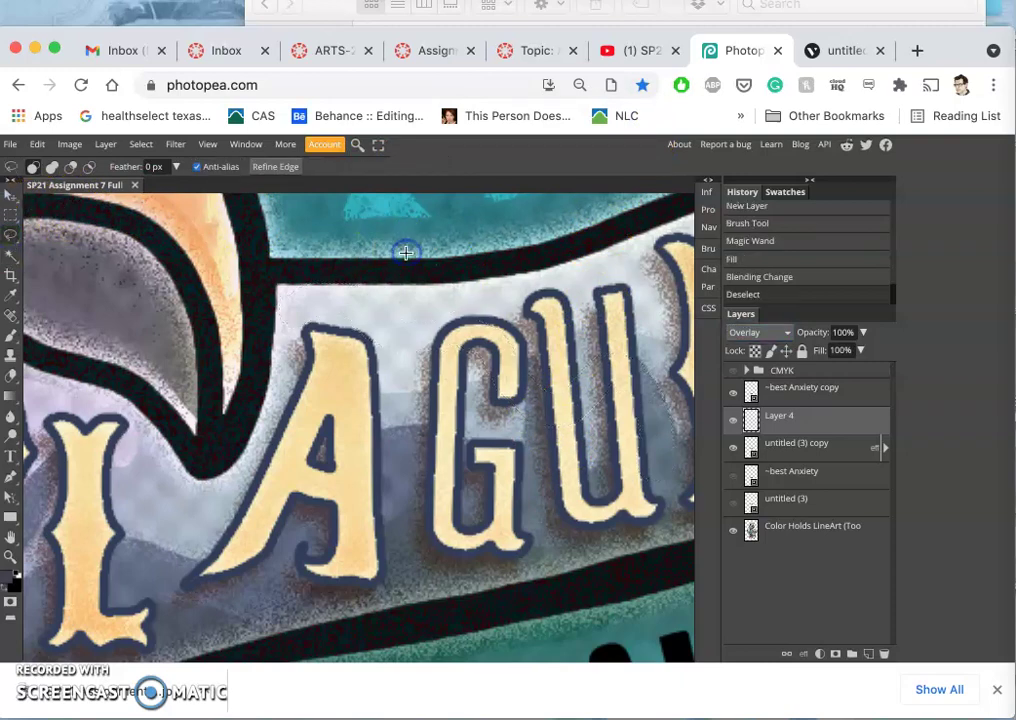
pyautogui.click(735, 421)
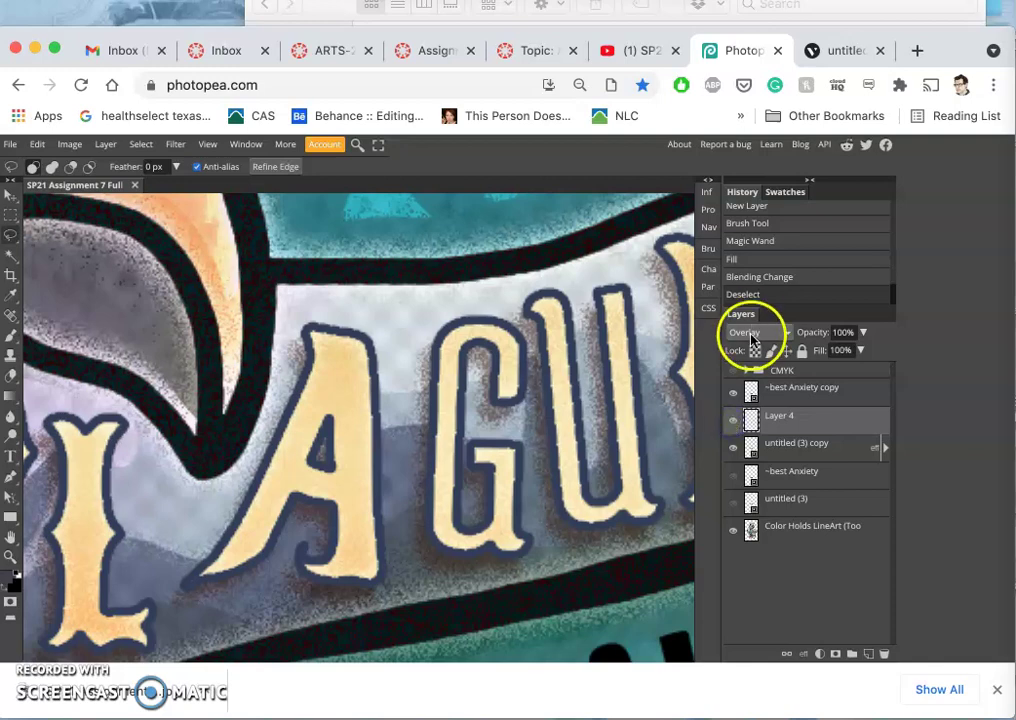
pyautogui.click(845, 427)
# - Apply Inner Glow and Drop Shadow to Layer 4 in the Layer Style dialog
pyautogui.doubleClick(843, 424)
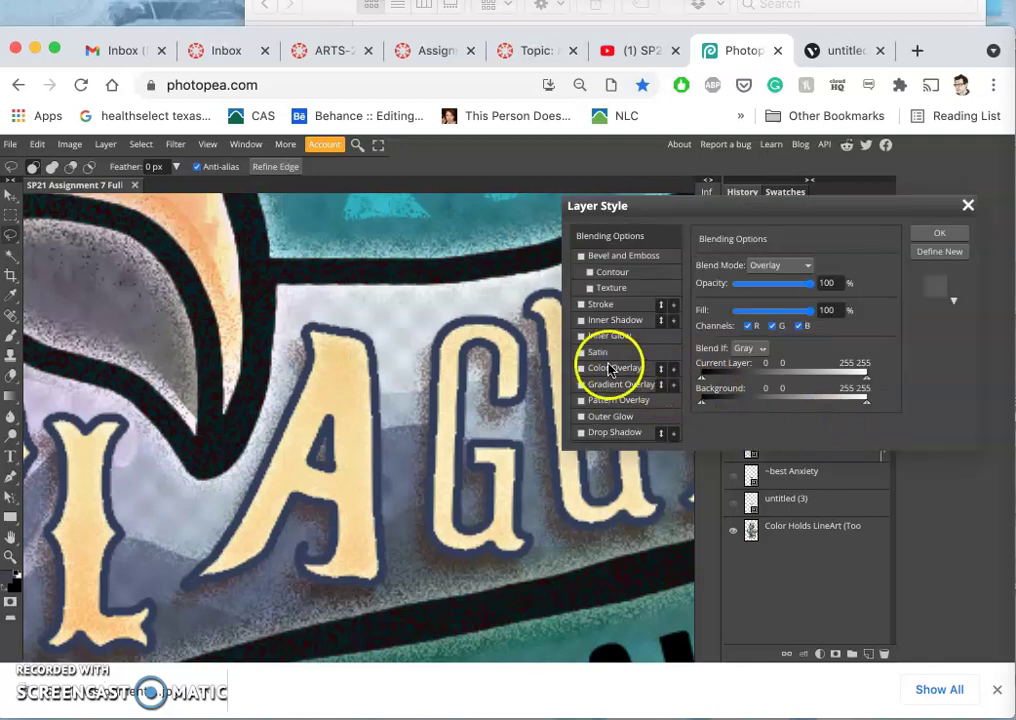
pyautogui.click(581, 337)
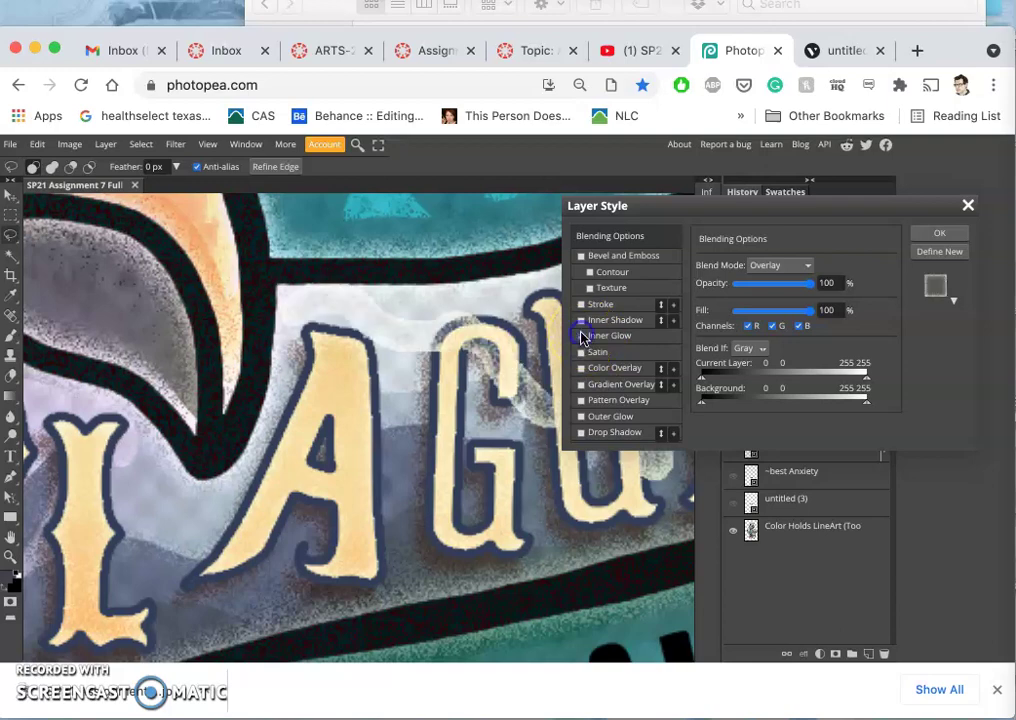
pyautogui.moveTo(644, 205)
pyautogui.mouseDown()
pyautogui.moveTo(814, 297)
pyautogui.moveTo(797, 278)
pyautogui.mouseUp()
pyautogui.click(737, 350)
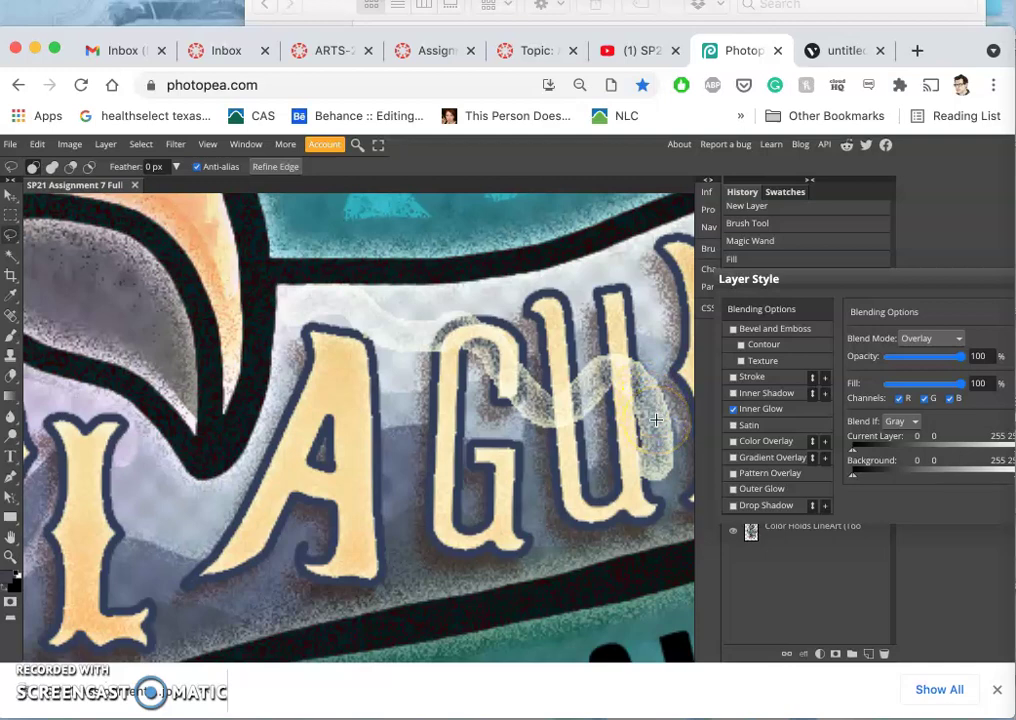
pyautogui.click(733, 506)
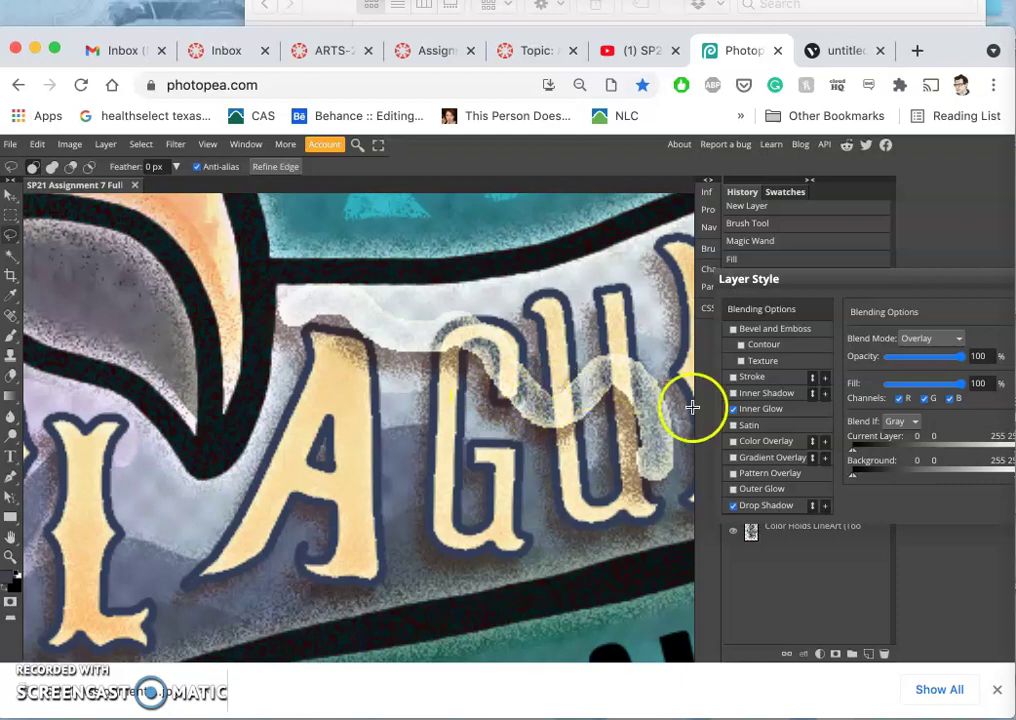
pyautogui.moveTo(911, 278); pyautogui.dragTo(858, 203)
pyautogui.click(890, 222)
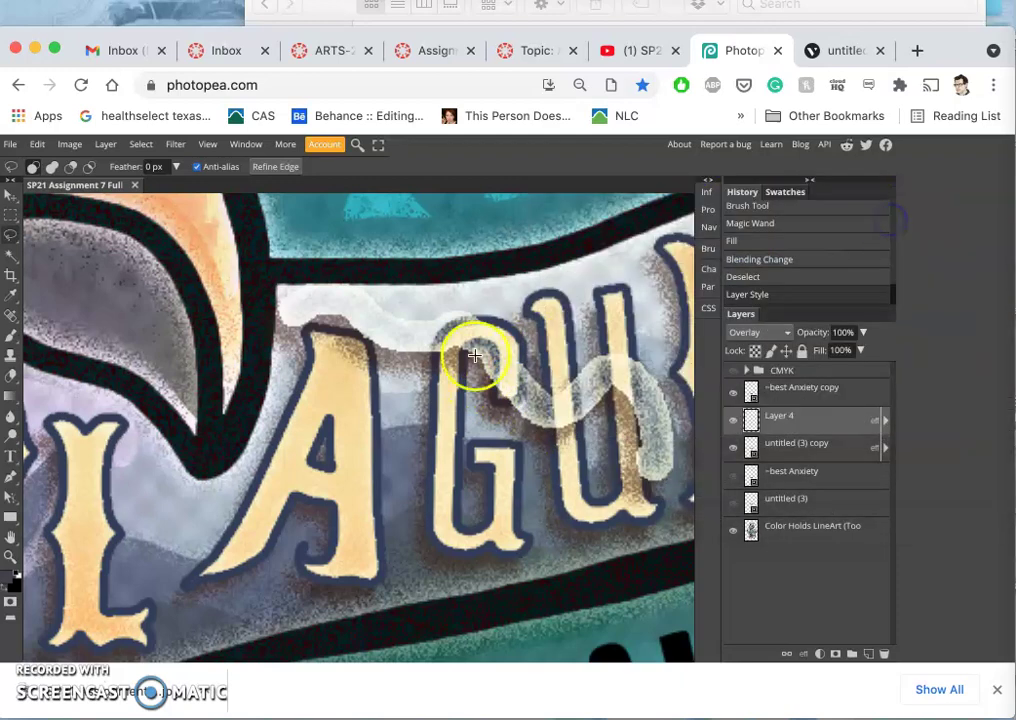
# - Brush highlights along the A, between the A and G, and down the G
pyautogui.click(11, 336)
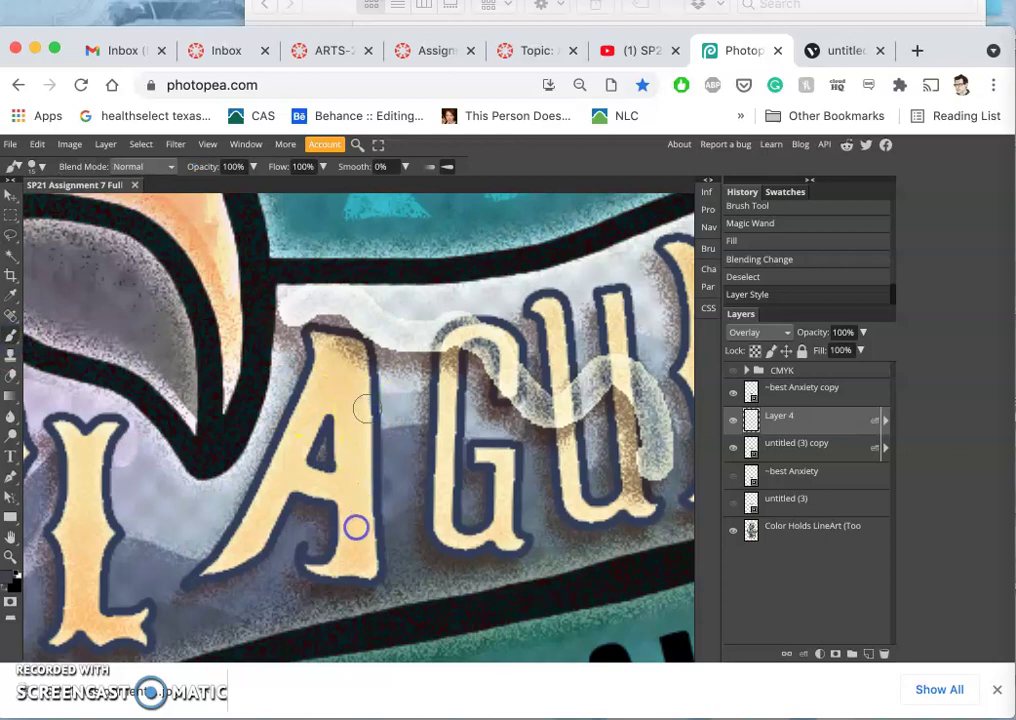
pyautogui.click(397, 500)
pyautogui.moveTo(485, 288)
pyautogui.mouseDown()
pyautogui.moveTo(435, 237)
pyautogui.moveTo(411, 256)
pyautogui.mouseUp()
pyautogui.moveTo(440, 392)
pyautogui.mouseDown()
pyautogui.moveTo(410, 386)
pyautogui.moveTo(373, 414)
pyautogui.moveTo(368, 536)
pyautogui.moveTo(431, 436)
pyautogui.mouseUp()
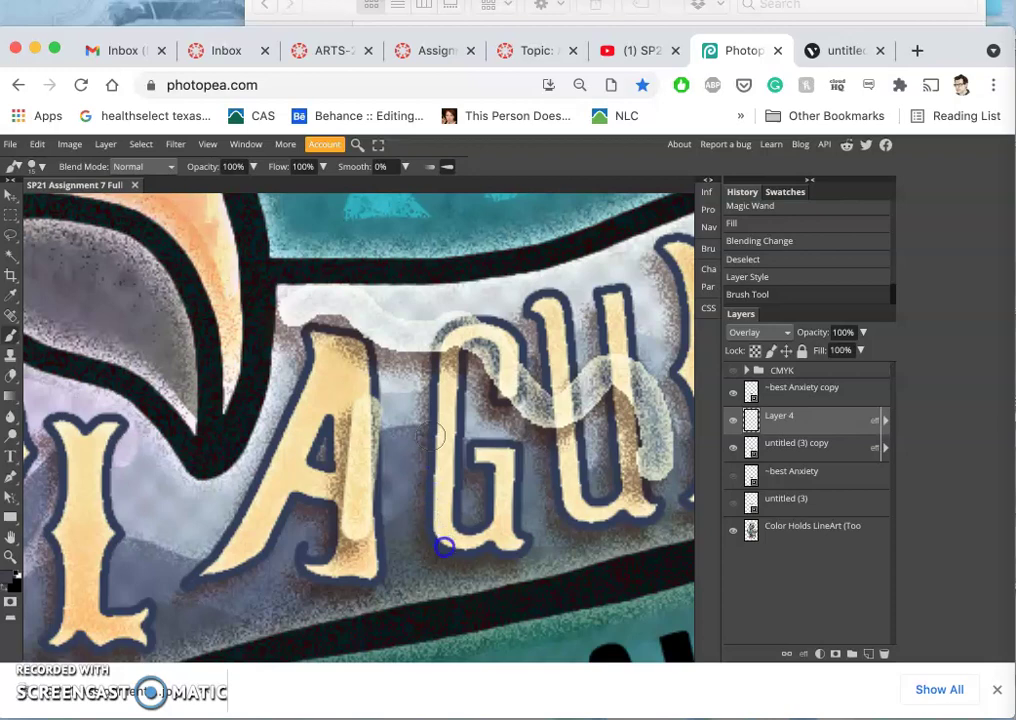
pyautogui.moveTo(514, 577)
pyautogui.mouseDown()
pyautogui.moveTo(557, 592)
pyautogui.moveTo(611, 575)
pyautogui.moveTo(660, 594)
pyautogui.moveTo(572, 520)
pyautogui.moveTo(603, 497)
pyautogui.mouseUp()
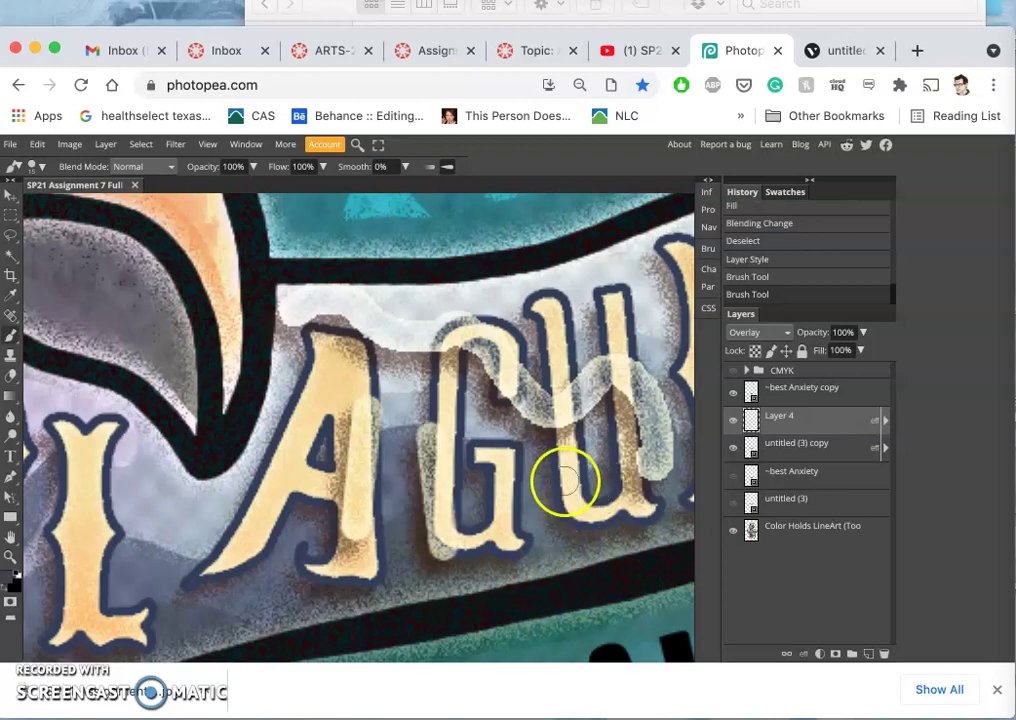